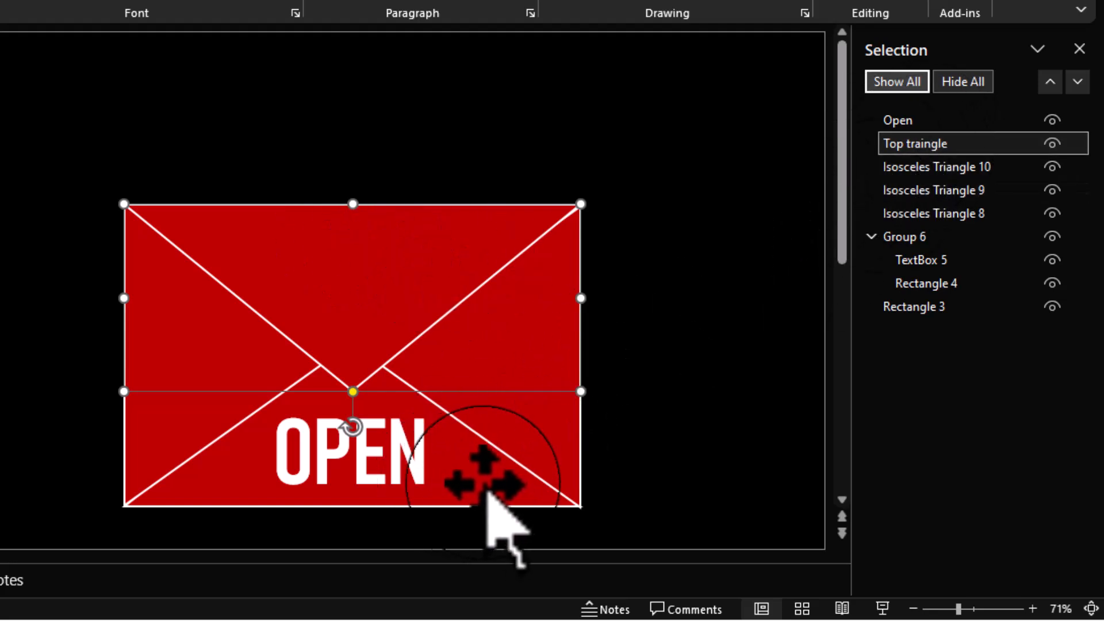
Rename the envelope's lower triangle, Isosceles Triangle 8, as "Down triangle" and reorder it directly beneath the top triangle
{"action": "left_click", "coordinate": [908, 167]}
{"action": "left_click", "coordinate": [951, 213]}
{"action": "left_click", "coordinate": [958, 193]}
{"action": "left_click", "coordinate": [959, 217]}
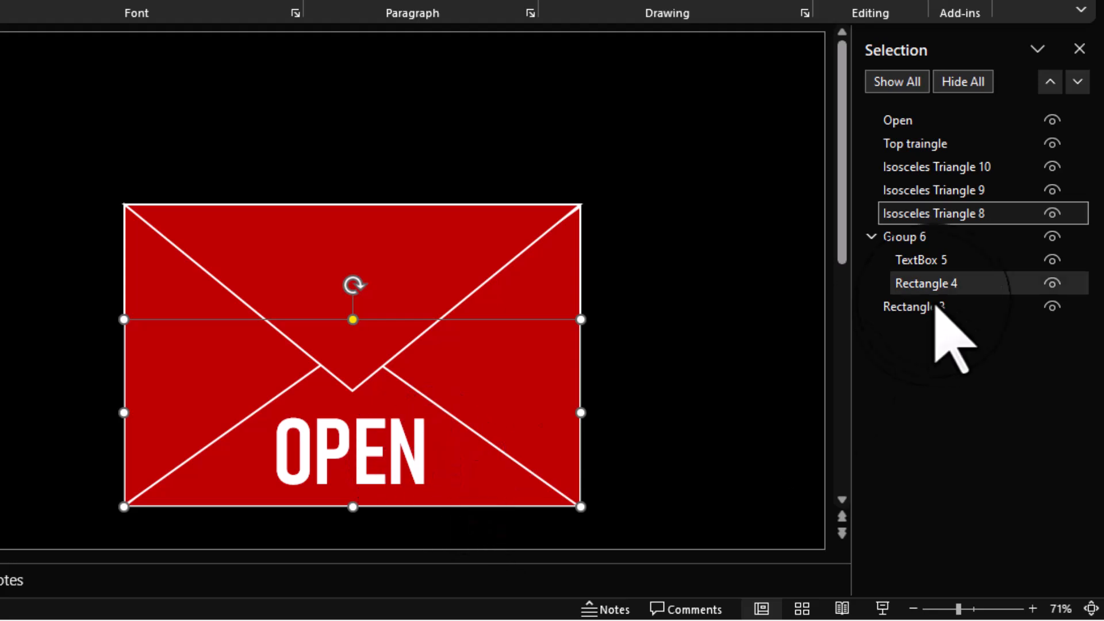
{"action": "left_click", "coordinate": [991, 218]}
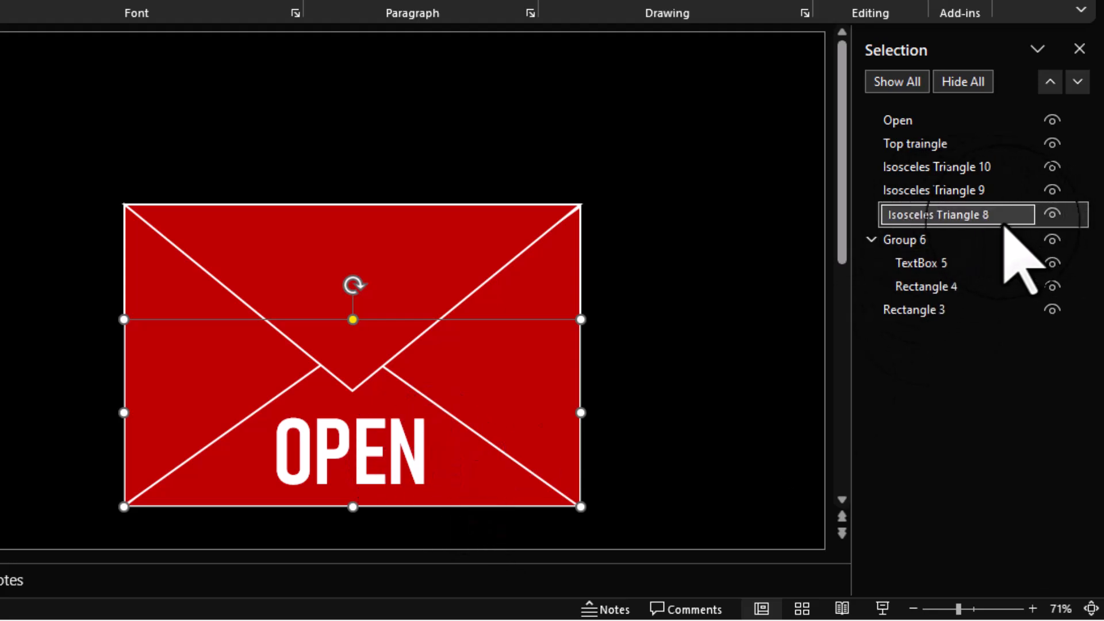
{"action": "key", "text": "ctrl+a"}
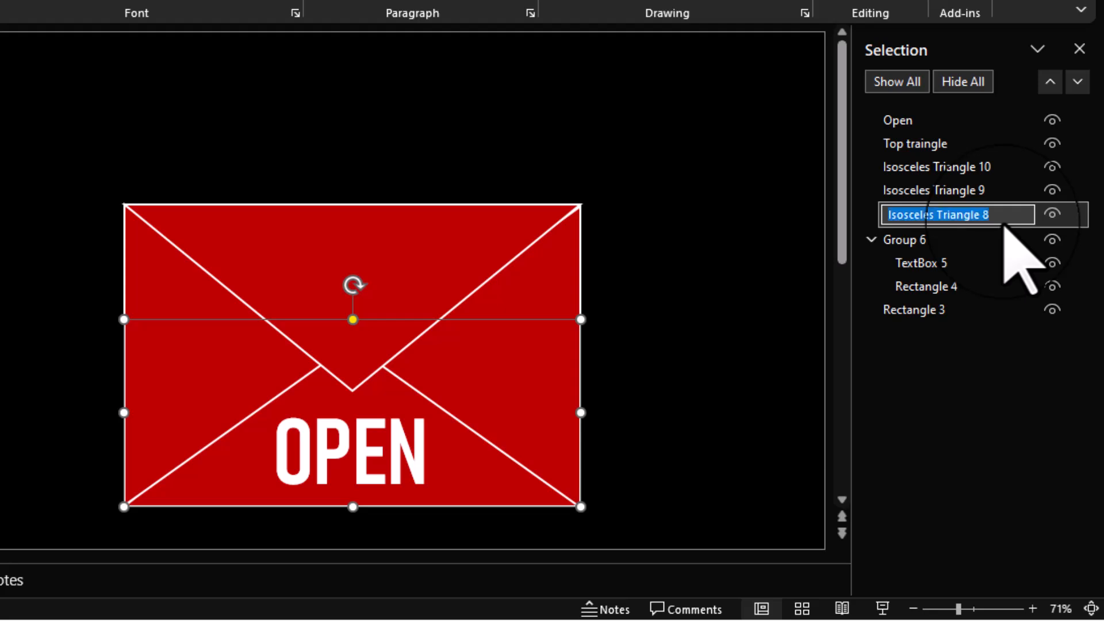
{"action": "type", "text": "Down triangle"}
{"action": "key", "text": "Return"}
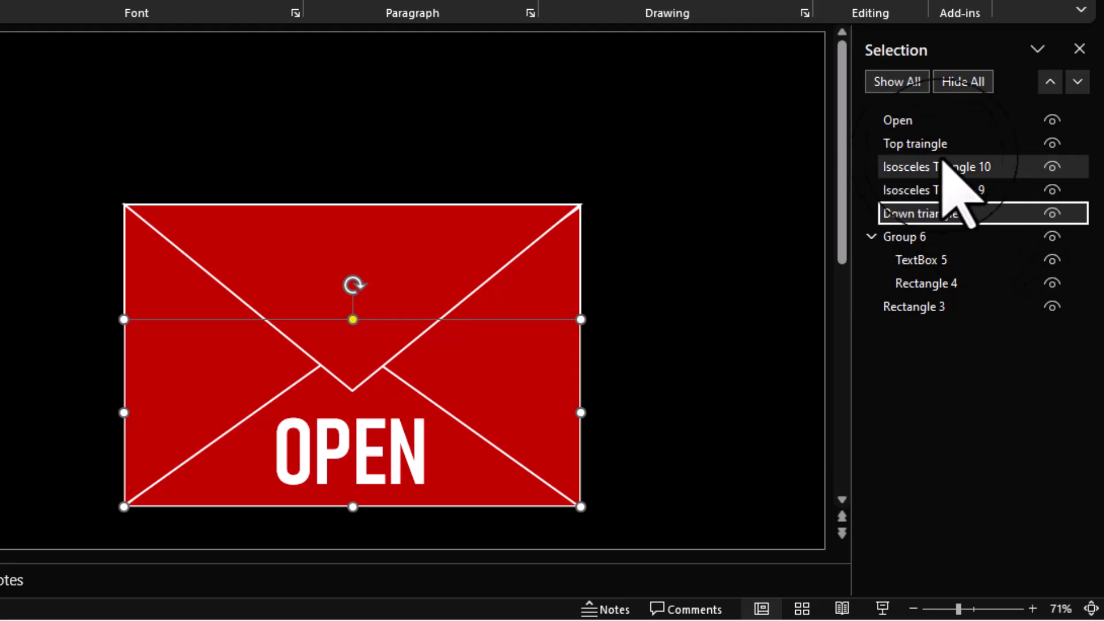
{"action": "left_click_drag", "start_coordinate": [967, 215], "coordinate": [980, 177]}
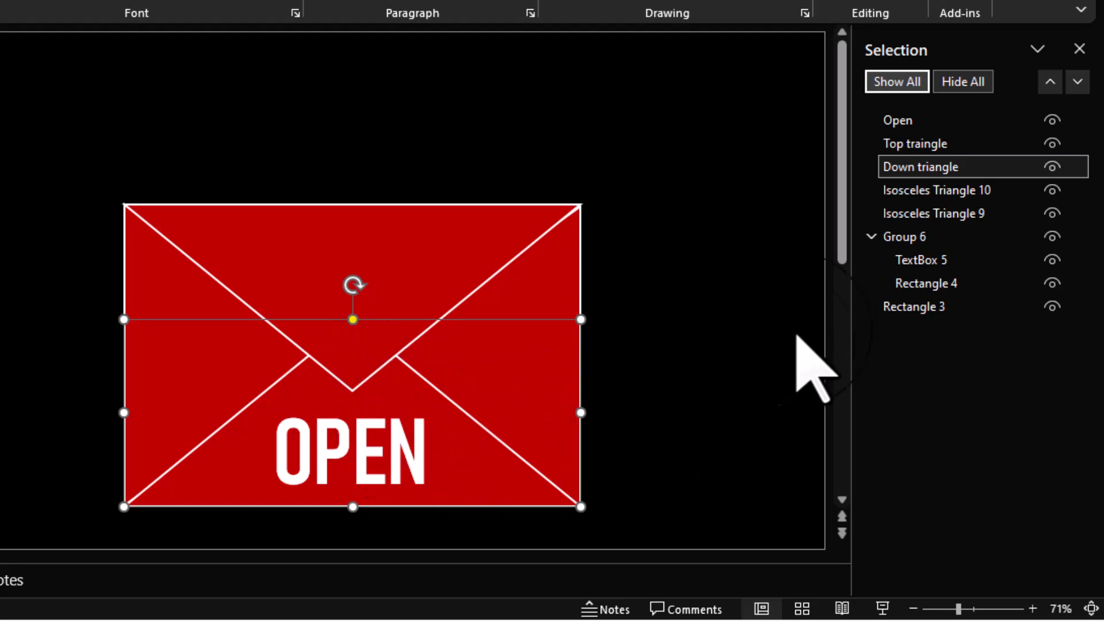
Rename Isosceles Triangle 10, on the envelope's right side, as "Right triangle"
{"action": "left_click", "coordinate": [928, 191]}
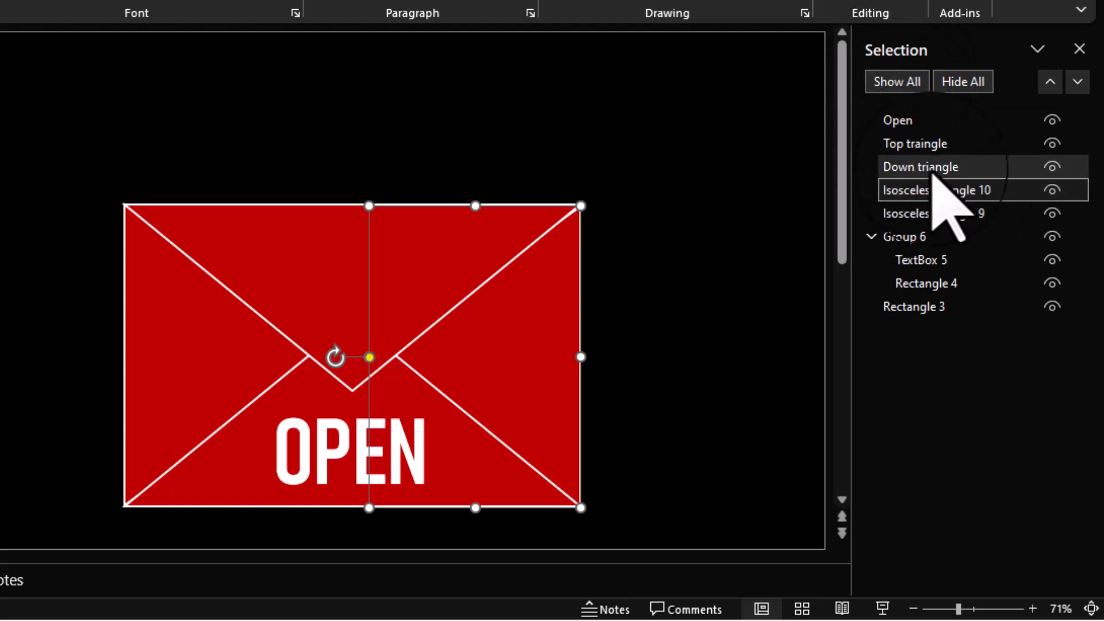
{"action": "left_click", "coordinate": [968, 193]}
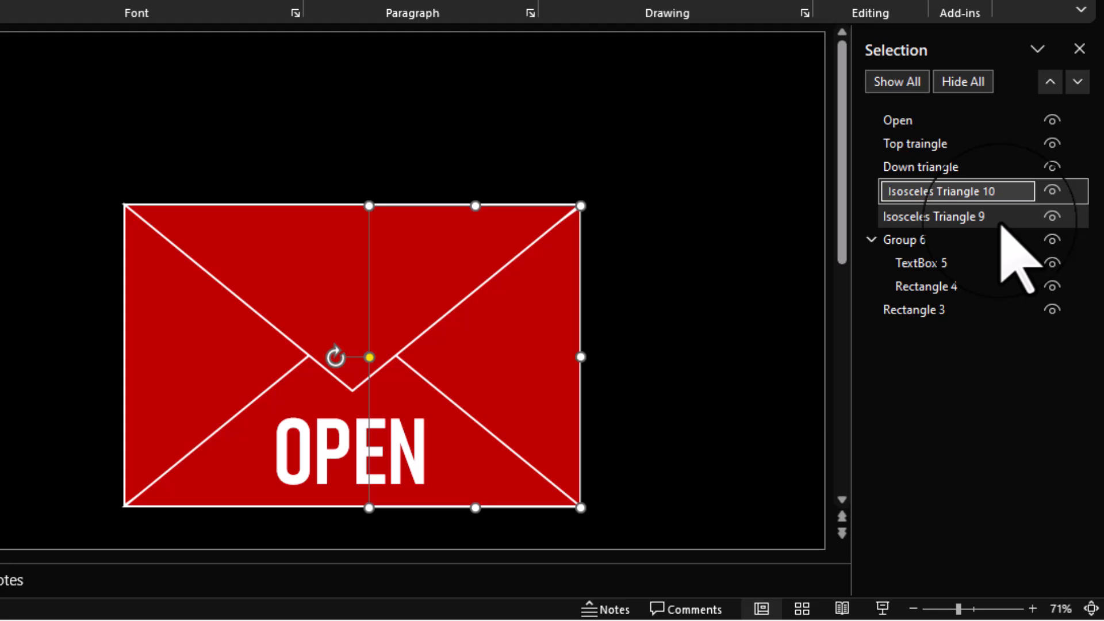
{"action": "key", "text": "ctrl+a"}
{"action": "type", "text": "Righr triangle"}
{"action": "key", "text": "Return"}
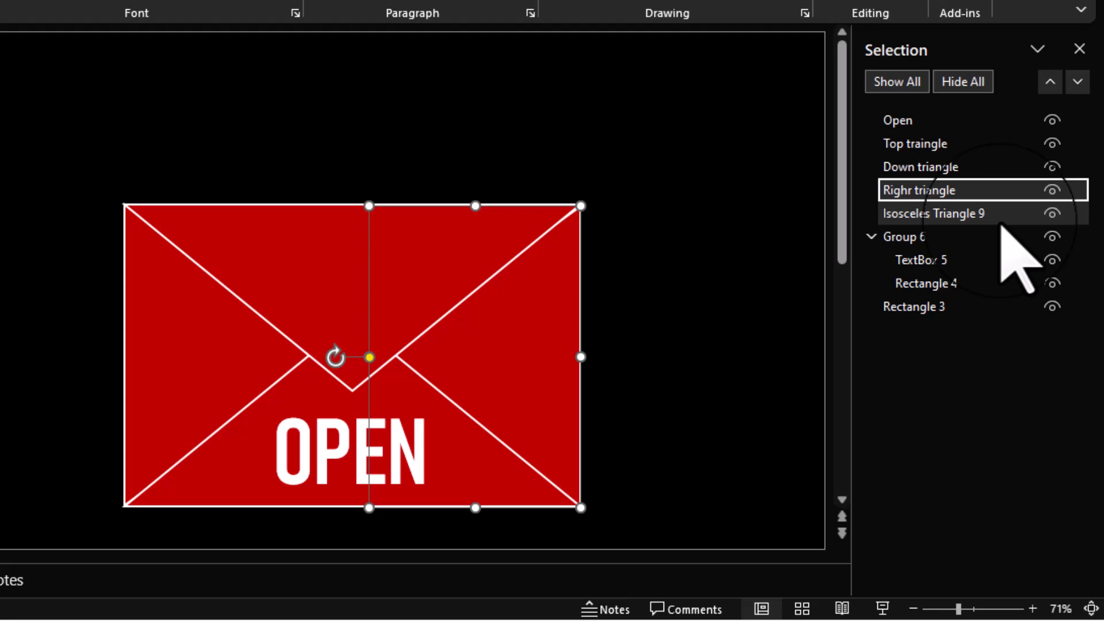
{"action": "double_click", "coordinate": [966, 192]}
{"action": "left_click", "coordinate": [909, 198]}
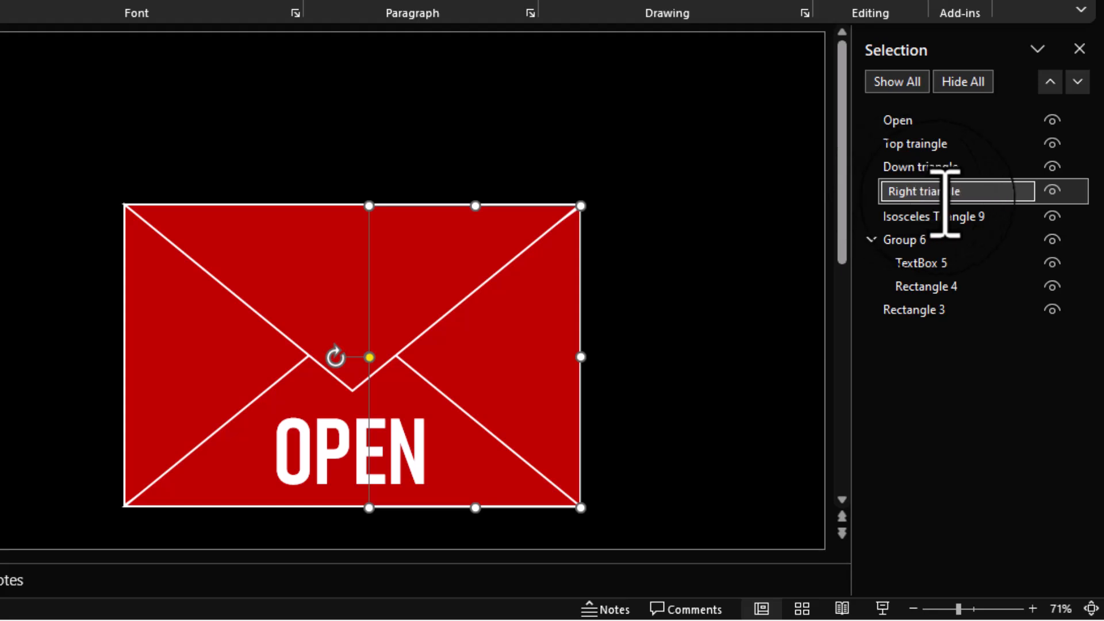
{"action": "key", "text": "Return"}
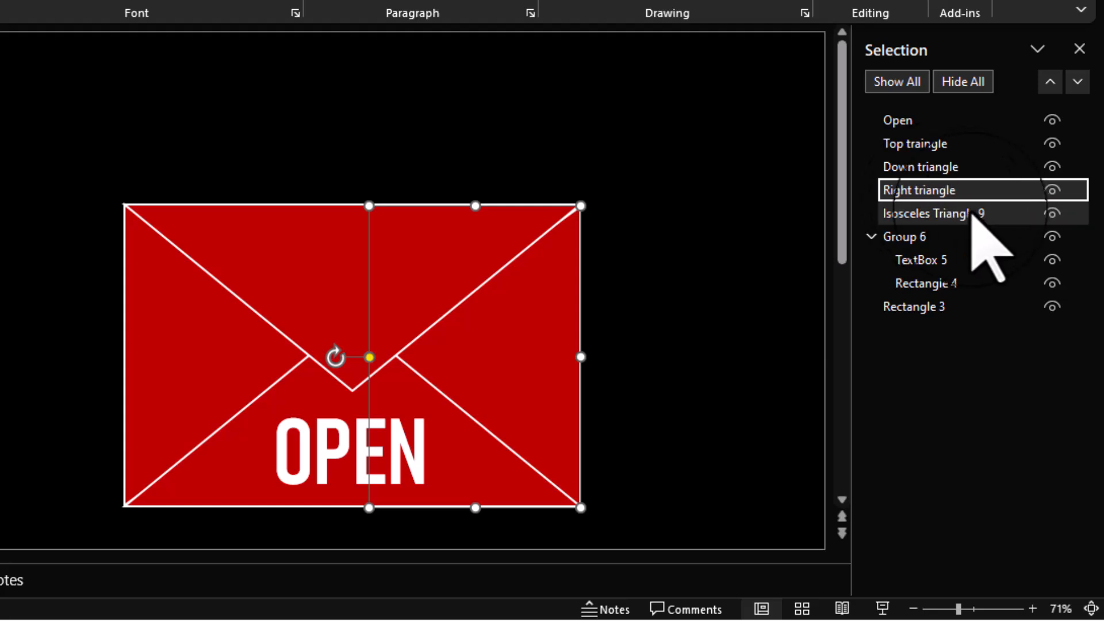
Rename Isosceles Triangle 9, on the envelope's left side, as "Left triangle"
{"action": "left_click", "coordinate": [973, 216]}
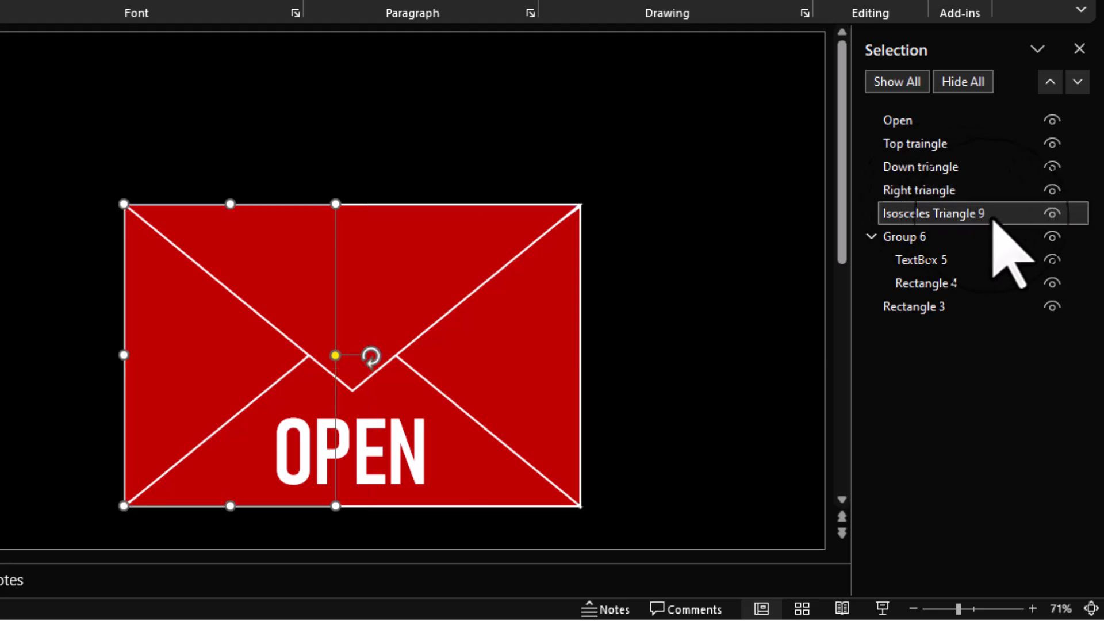
{"action": "left_click", "coordinate": [993, 221]}
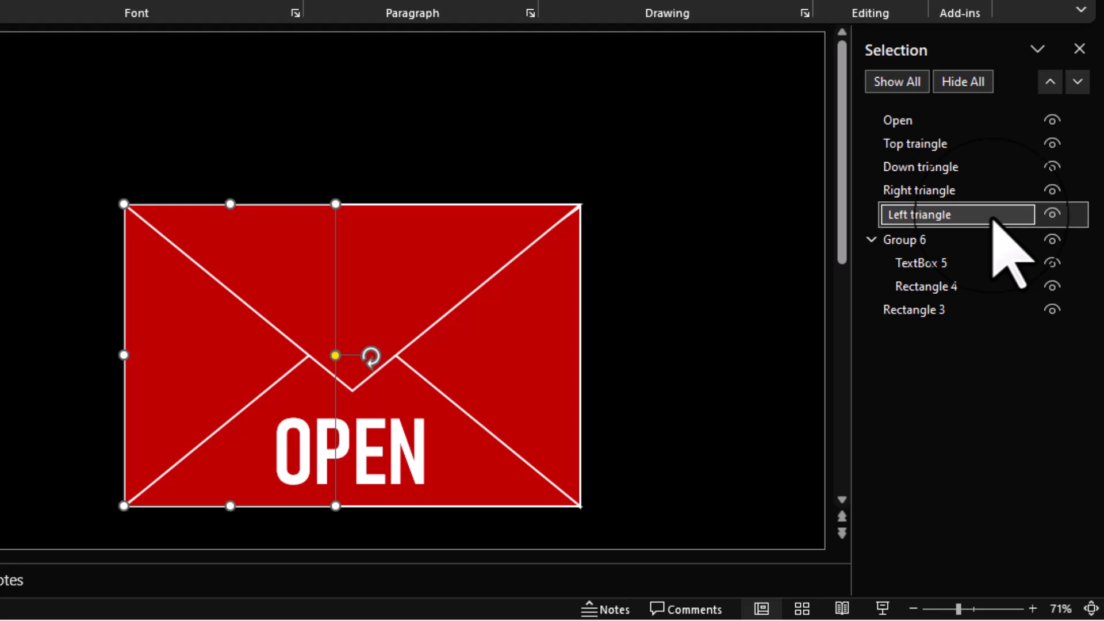
{"action": "key", "text": "Return"}
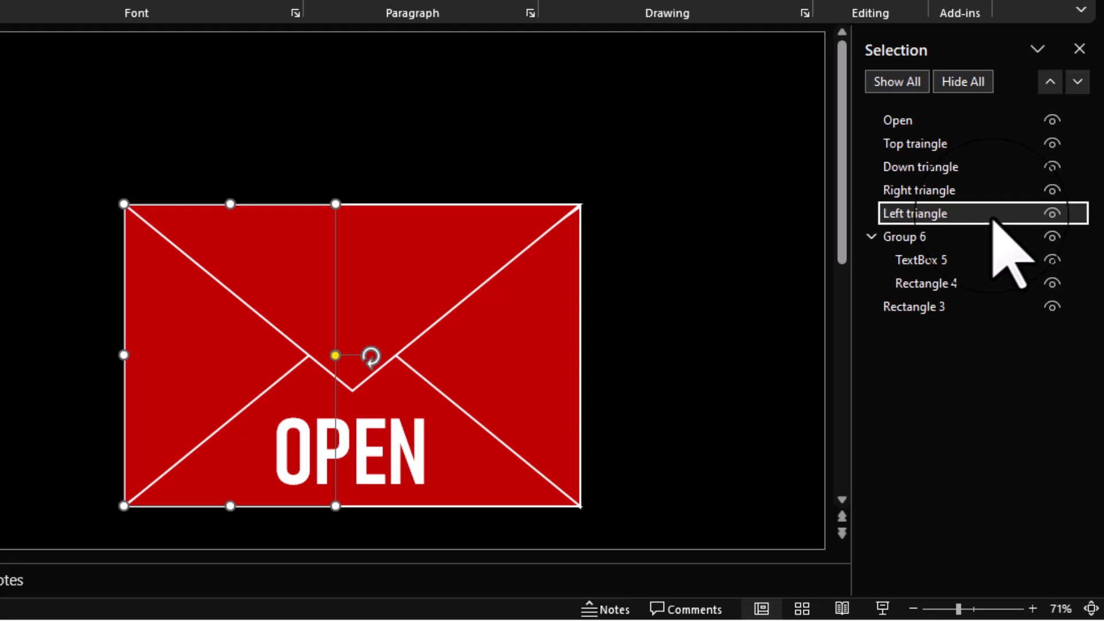
Hide the OPEN text, all four triangles and Rectangle 3 so that only the birthday card group is shown
{"action": "left_click", "coordinate": [961, 240]}
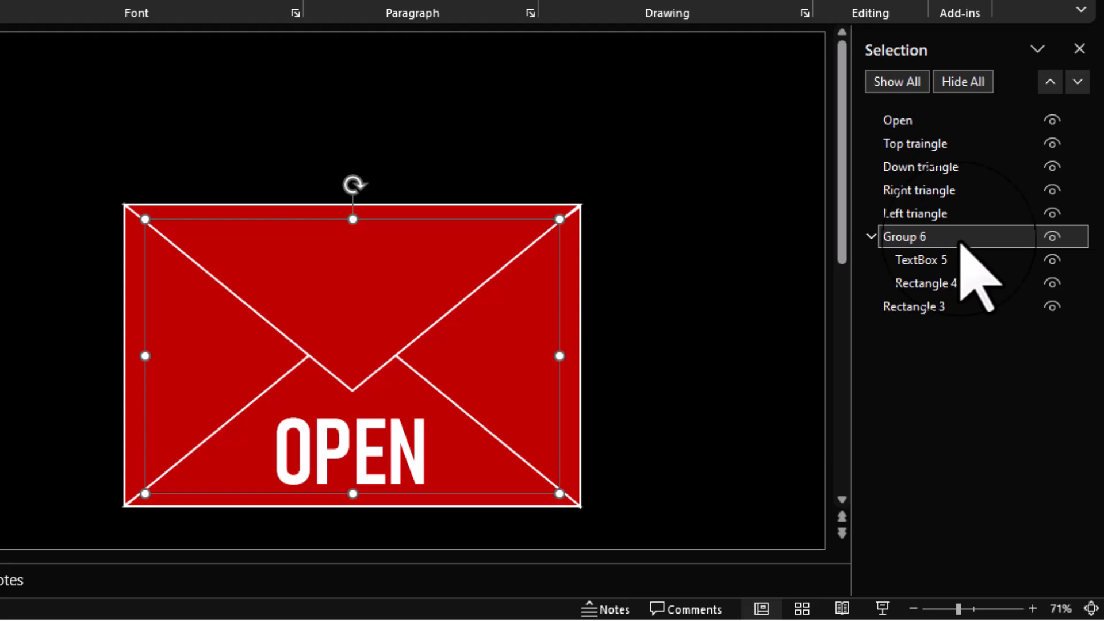
{"action": "left_click", "coordinate": [1035, 215]}
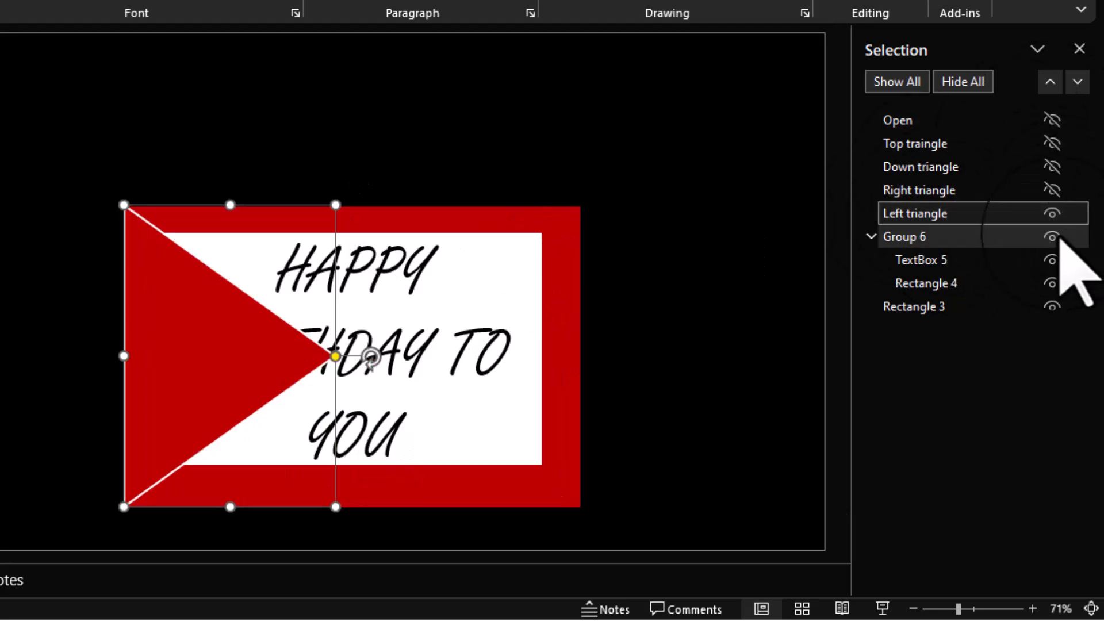
{"action": "left_click", "coordinate": [1058, 283]}
{"action": "left_click", "coordinate": [1051, 283]}
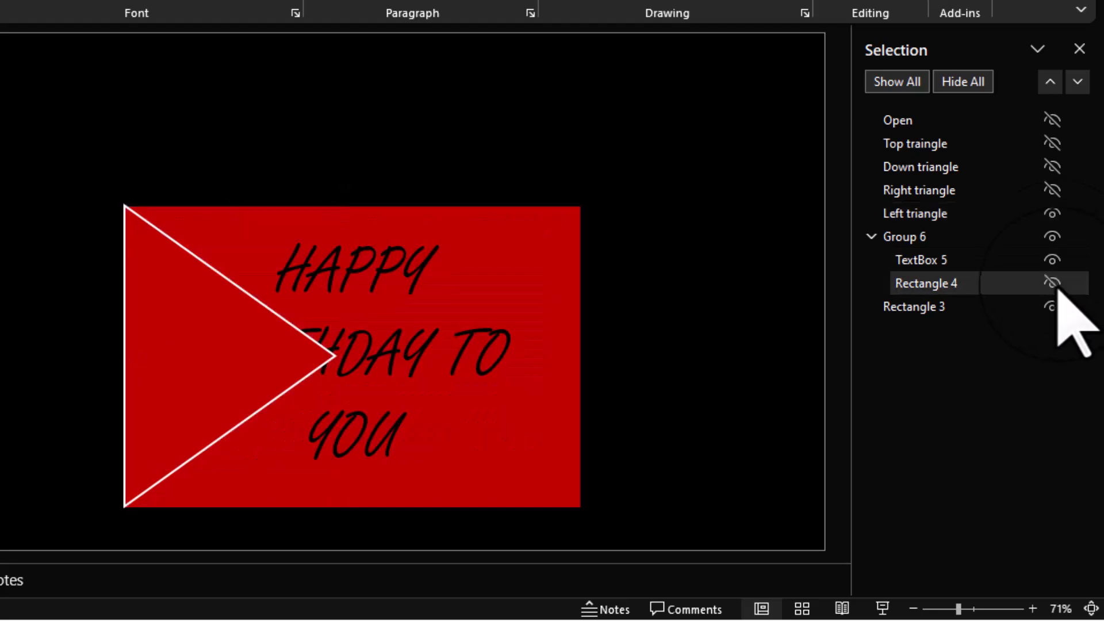
{"action": "left_click", "coordinate": [1051, 283]}
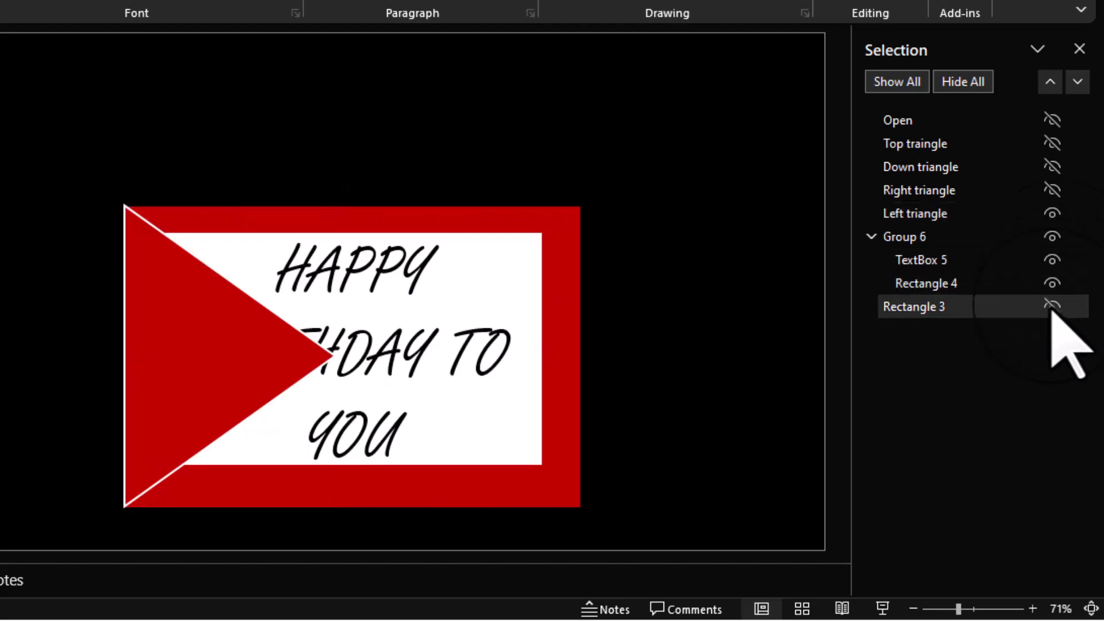
{"action": "left_click", "coordinate": [1052, 306]}
{"action": "left_click", "coordinate": [1051, 214]}
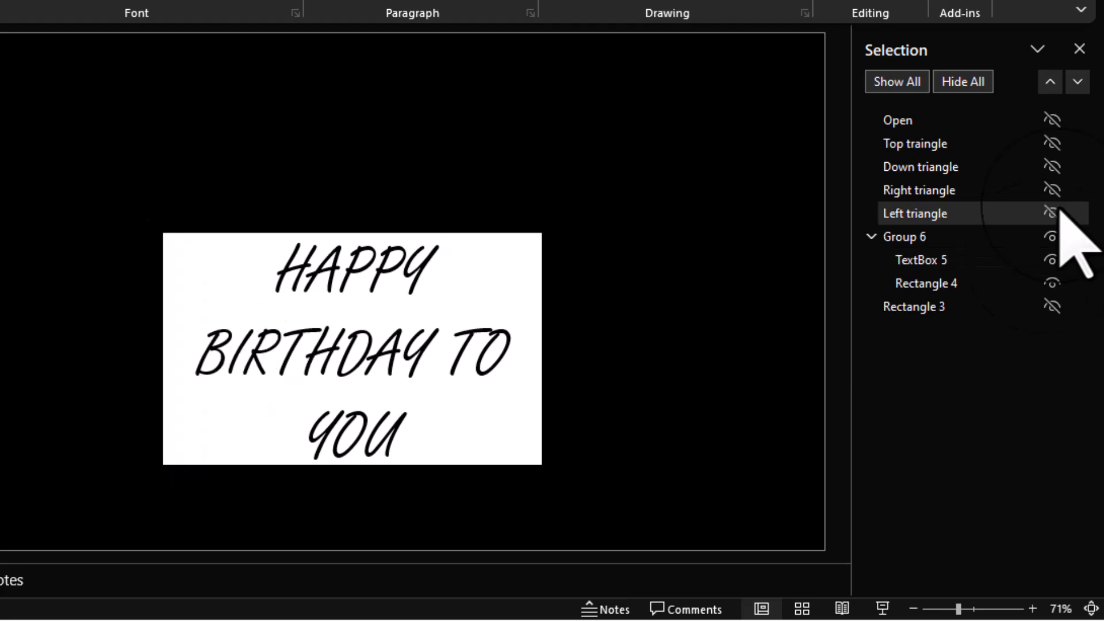
Rename the birthday card group, Group 6, as "Hurray group"
{"action": "left_click", "coordinate": [927, 238]}
{"action": "left_click", "coordinate": [948, 240]}
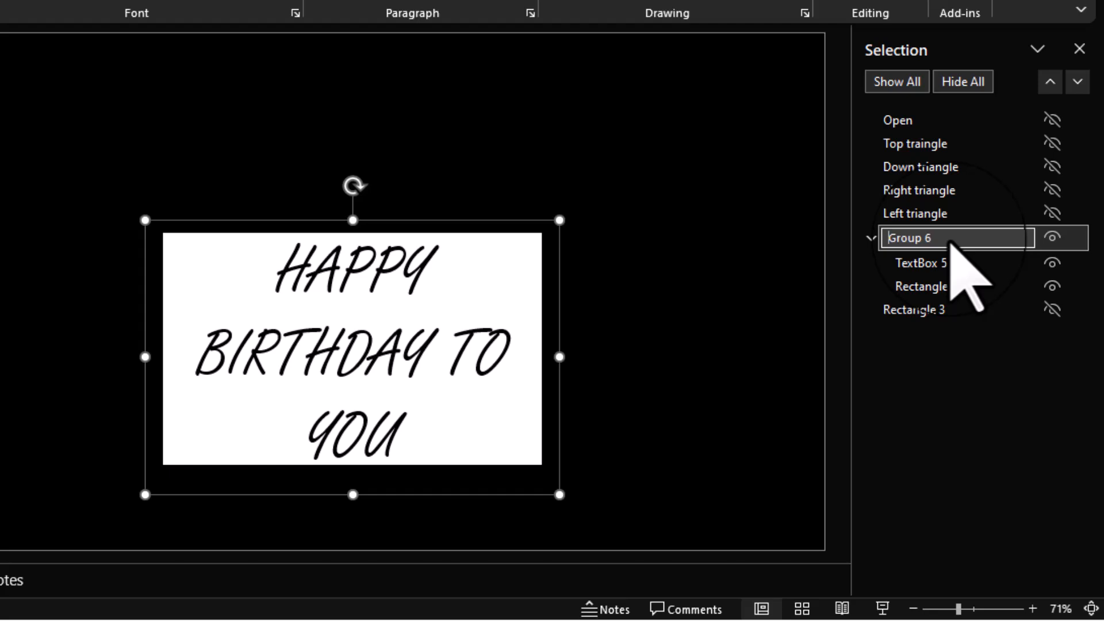
{"action": "key", "text": "Return"}
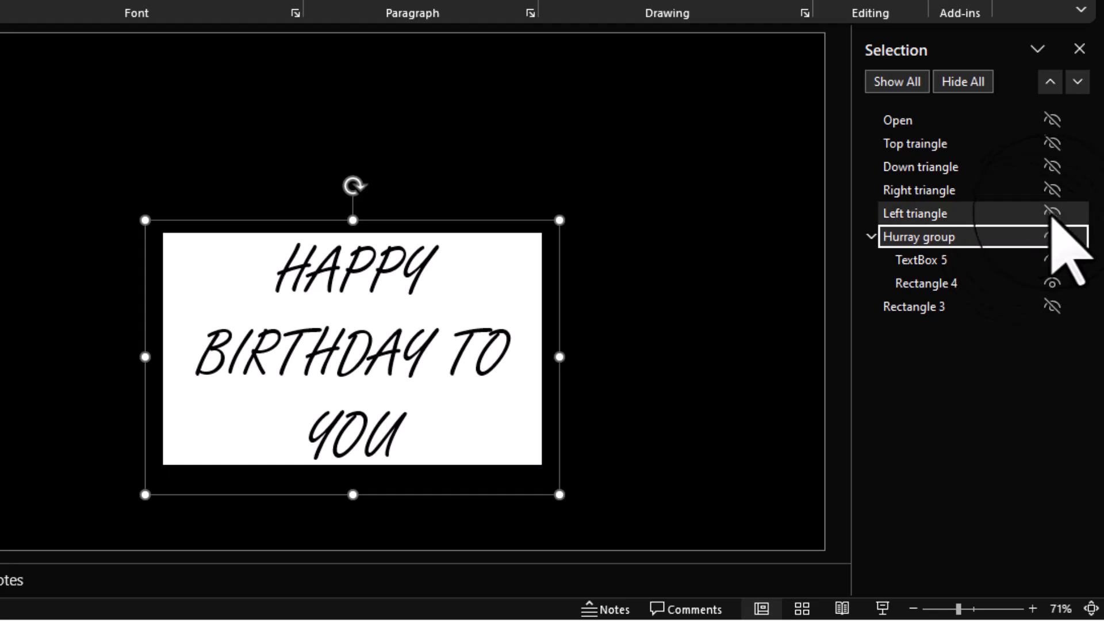
Show the four triangles, the OPEN text and Rectangle 3 again
{"action": "left_click", "coordinate": [1052, 213]}
{"action": "left_click", "coordinate": [1052, 189]}
{"action": "left_click", "coordinate": [1052, 167]}
{"action": "left_click", "coordinate": [1051, 143]}
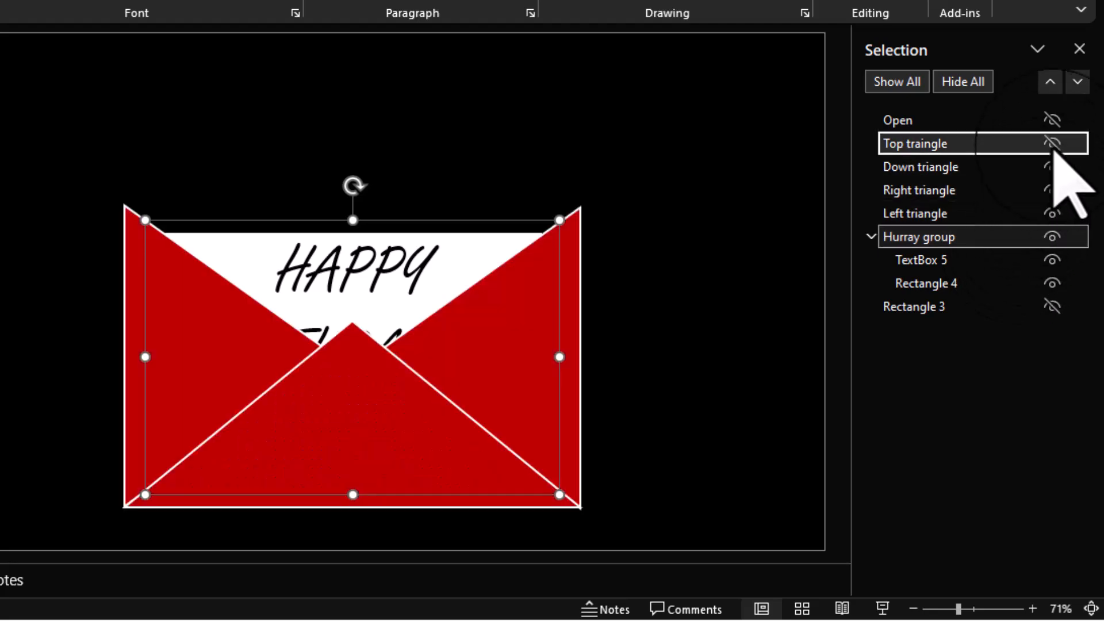
{"action": "left_click", "coordinate": [1052, 120]}
{"action": "left_click", "coordinate": [1052, 306]}
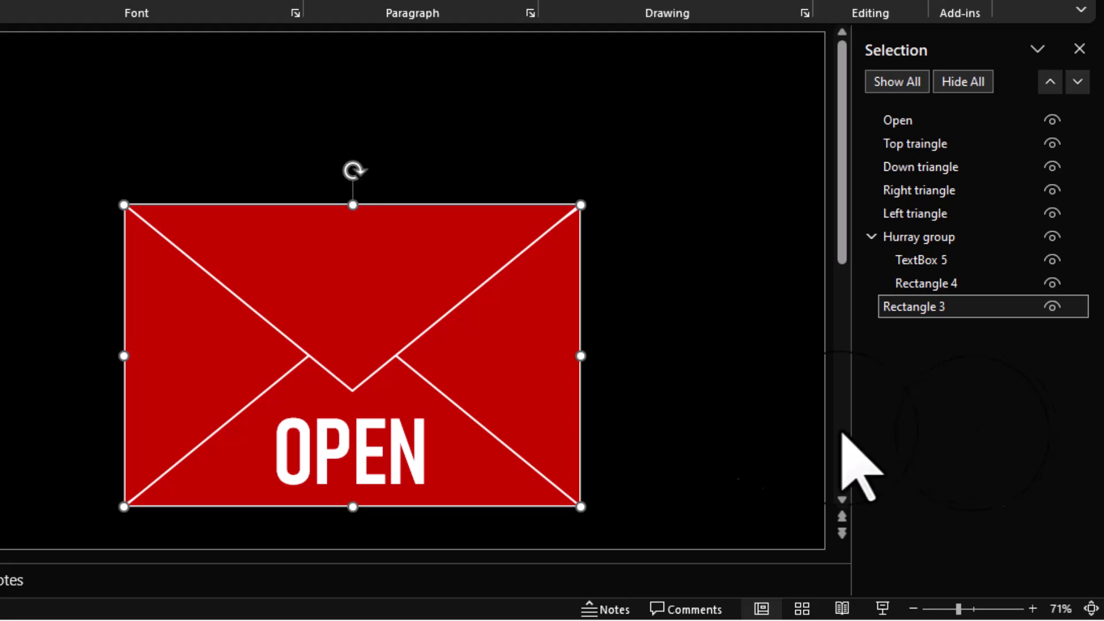
Duplicate the envelope's top triangle and move the copy slightly above the original
{"action": "left_click", "coordinate": [353, 266]}
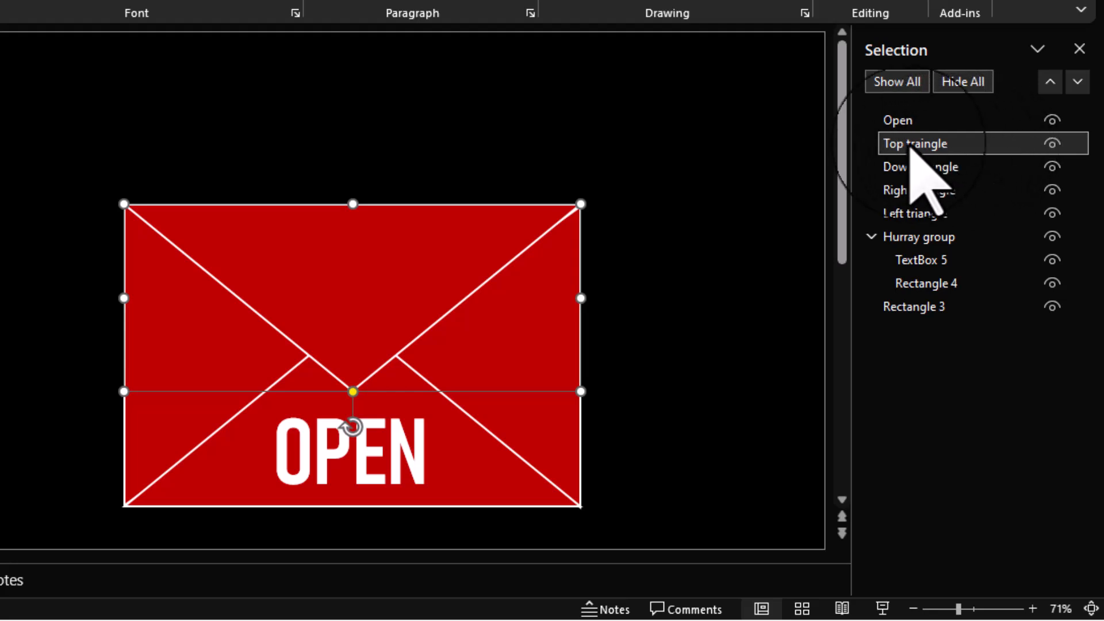
{"action": "key", "text": "ctrl+d"}
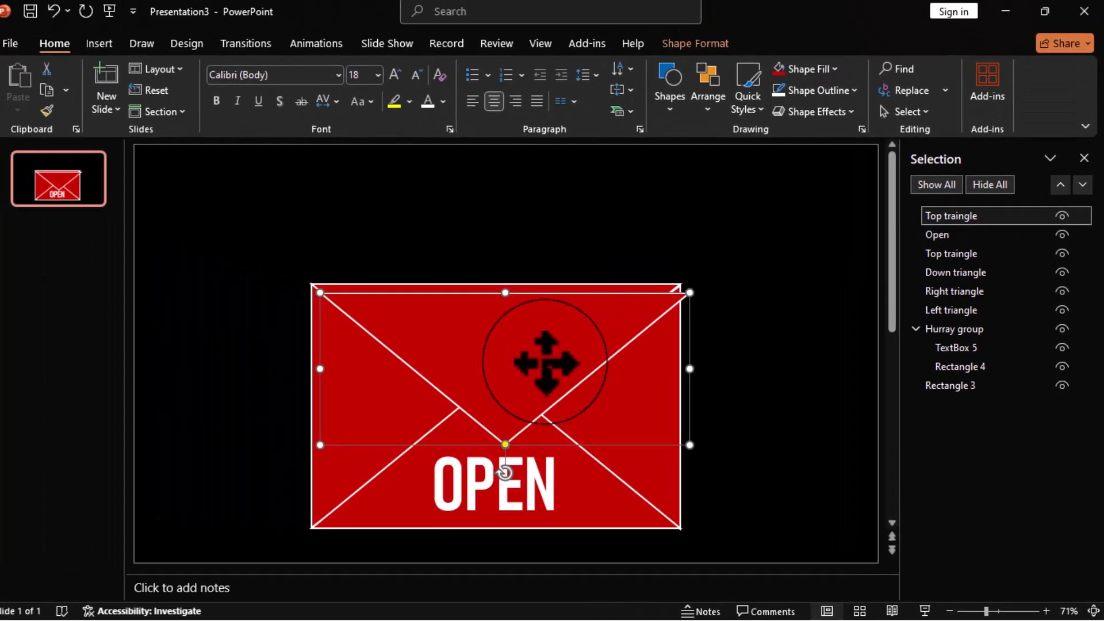
{"action": "left_click_drag", "start_coordinate": [393, 307], "coordinate": [419, 246]}
{"action": "left_click_drag", "start_coordinate": [557, 321], "coordinate": [558, 320]}
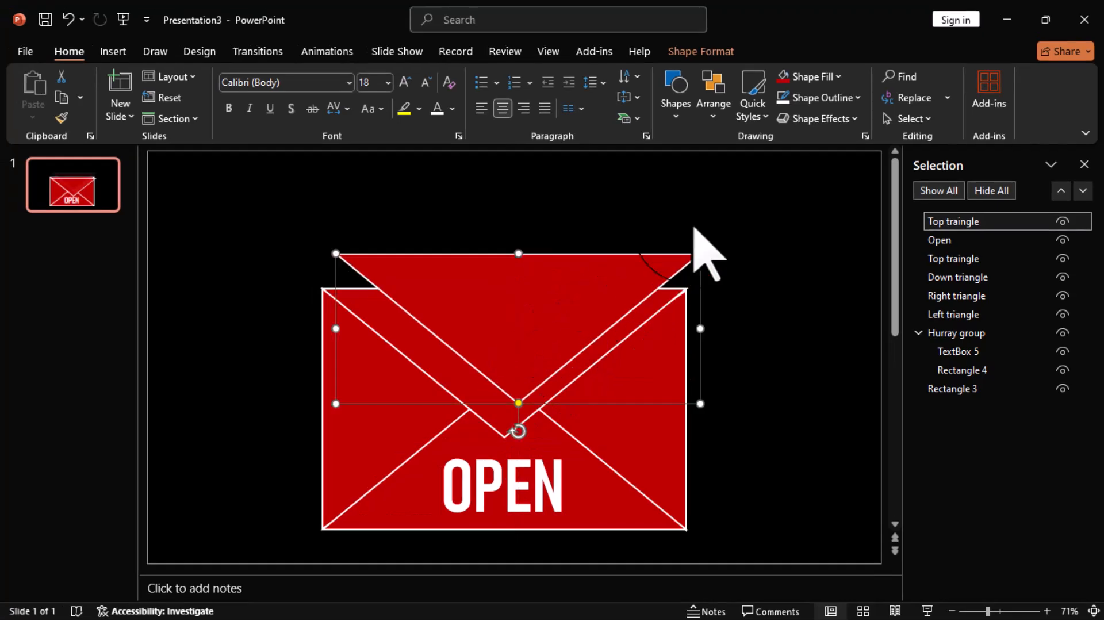
Flip the copied triangle vertically and align its base with the envelope's upper edge as an open flap
{"action": "left_click", "coordinate": [701, 52]}
{"action": "left_click", "coordinate": [947, 119]}
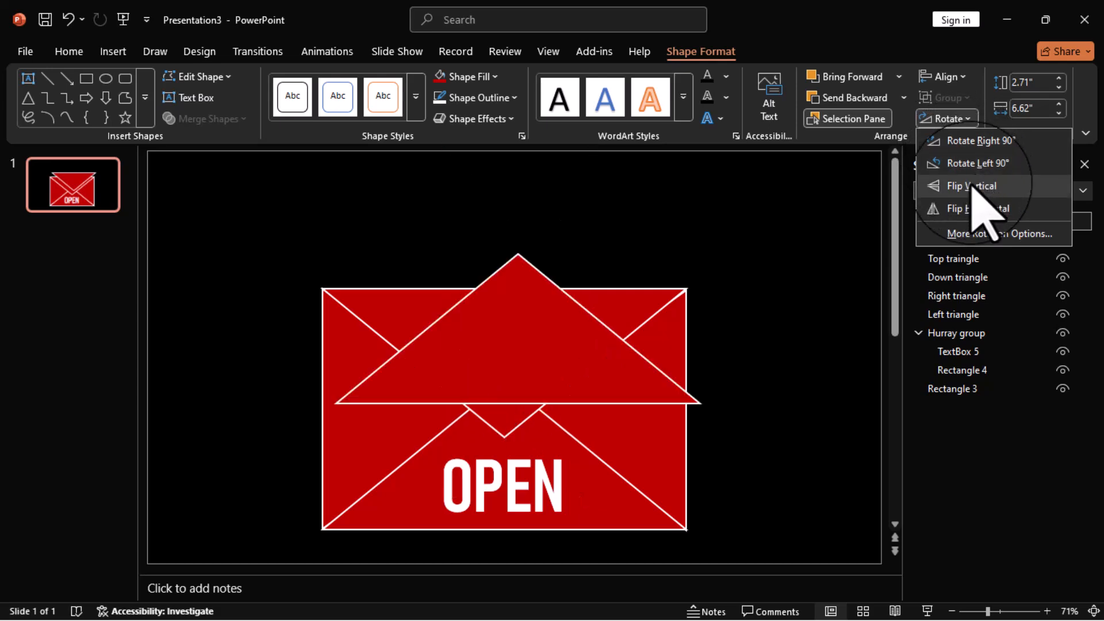
{"action": "left_click", "coordinate": [973, 186]}
{"action": "left_click_drag", "start_coordinate": [567, 343], "coordinate": [557, 113]}
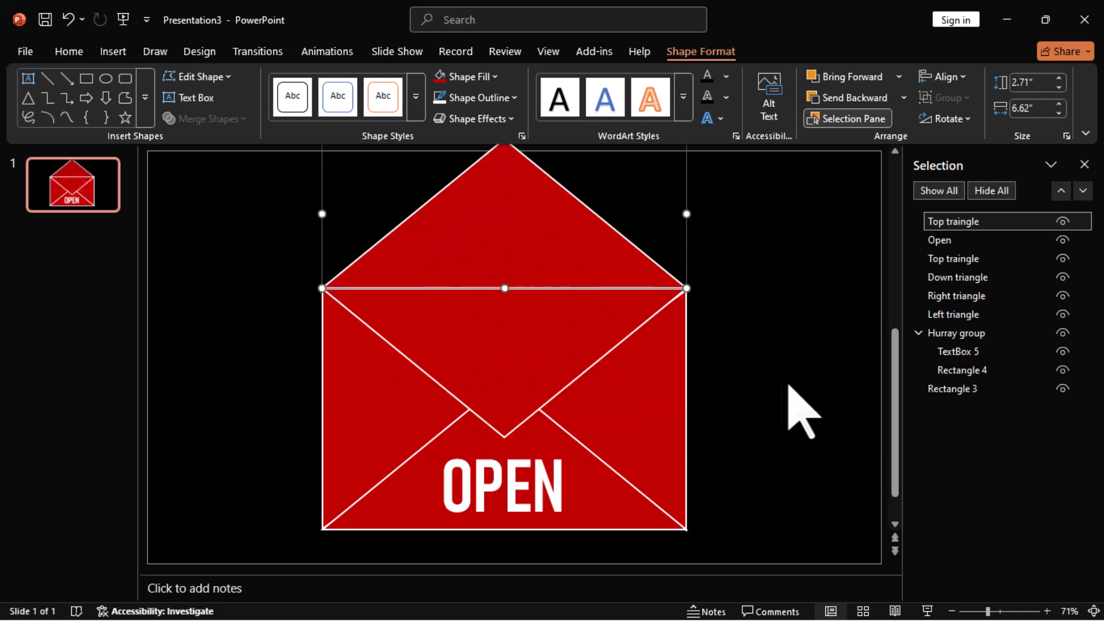
Select all the envelope shapes and move them down together so the open flap fits on the slide
{"action": "left_click", "coordinate": [716, 426]}
{"action": "scroll", "coordinate": [708, 445], "scroll_direction": "up", "scroll_amount": 1}
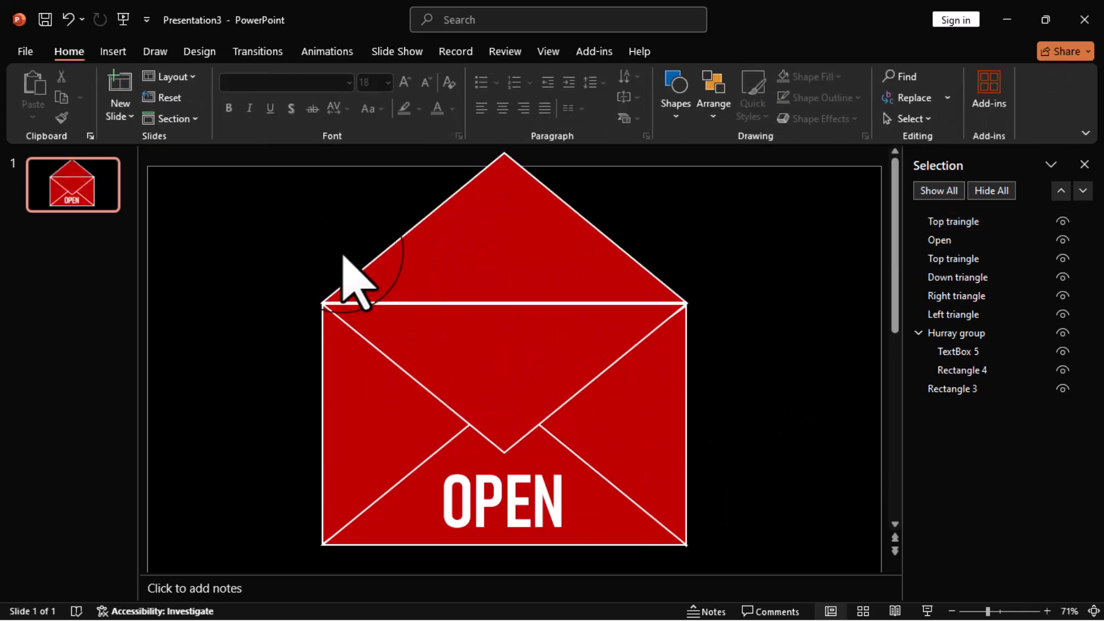
{"action": "left_click", "coordinate": [186, 157]}
{"action": "left_click_drag", "start_coordinate": [187, 158], "coordinate": [813, 586]}
{"action": "scroll", "coordinate": [741, 454], "scroll_direction": "up", "scroll_amount": 1}
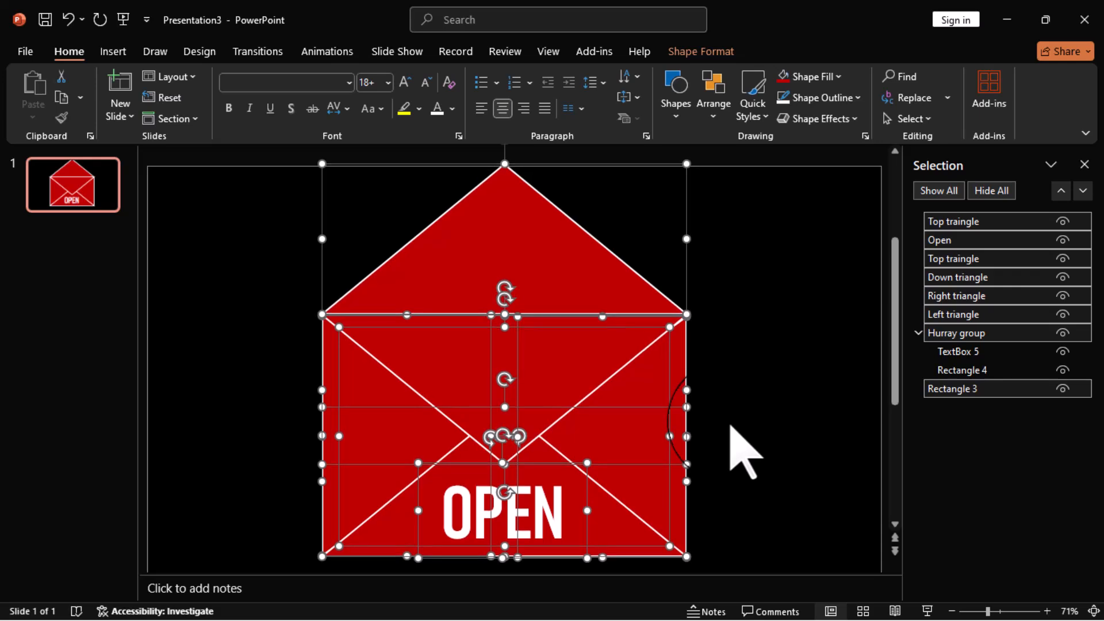
Reorder the flipped triangle between the Hurray group and Rectangle 3 and rename it "Above top triangle"
{"action": "left_click", "coordinate": [989, 222]}
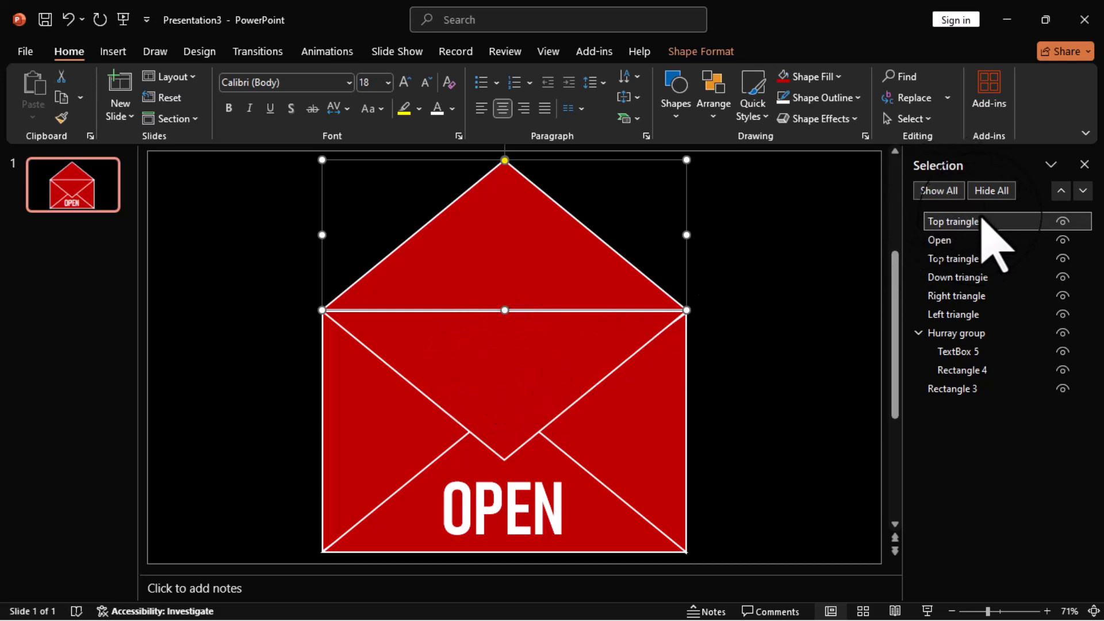
{"action": "left_click_drag", "start_coordinate": [981, 221], "coordinate": [1001, 365]}
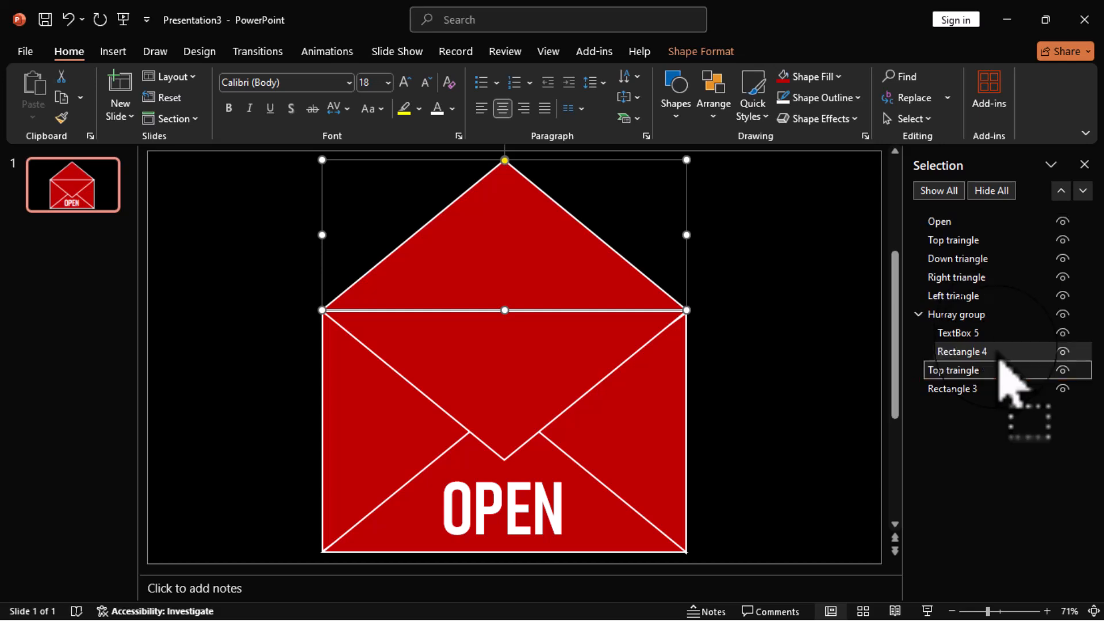
{"action": "left_click", "coordinate": [969, 373]}
{"action": "type", "text": "Above top triangle"}
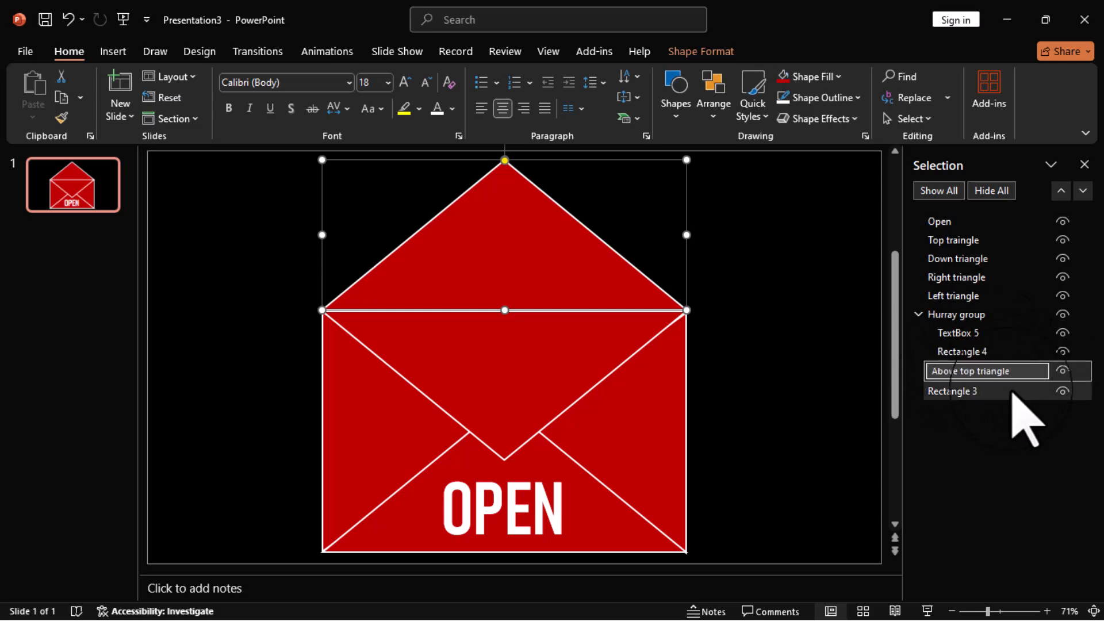
{"action": "key", "text": "Return"}
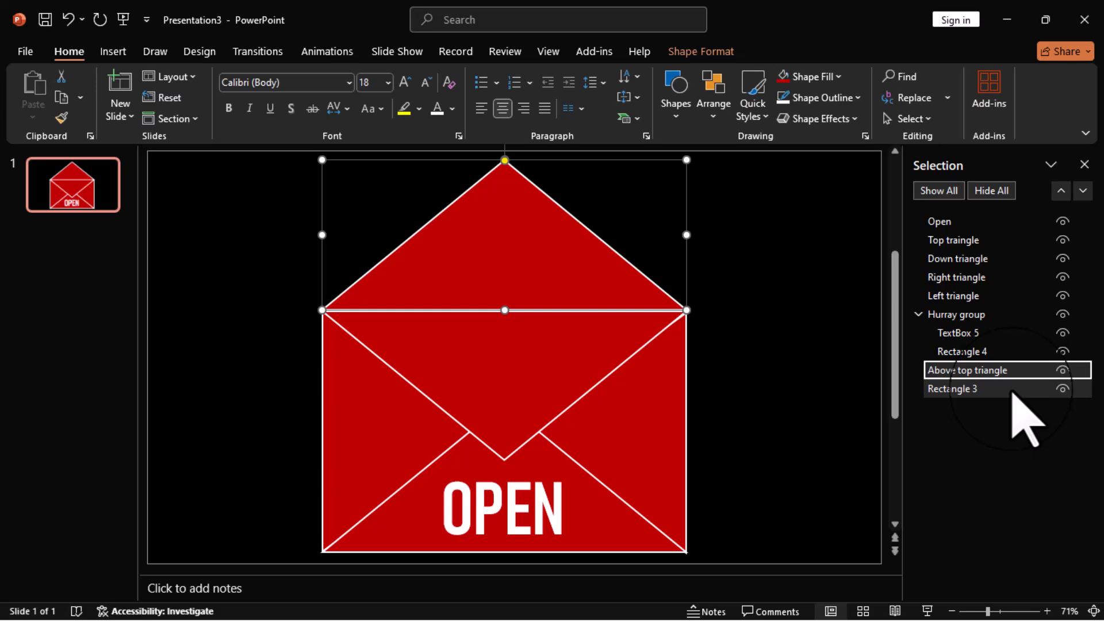
Collapse the Hurray group's listing and apply the Collapse exit effect to the envelope's closed top triangle
{"action": "left_click", "coordinate": [917, 315]}
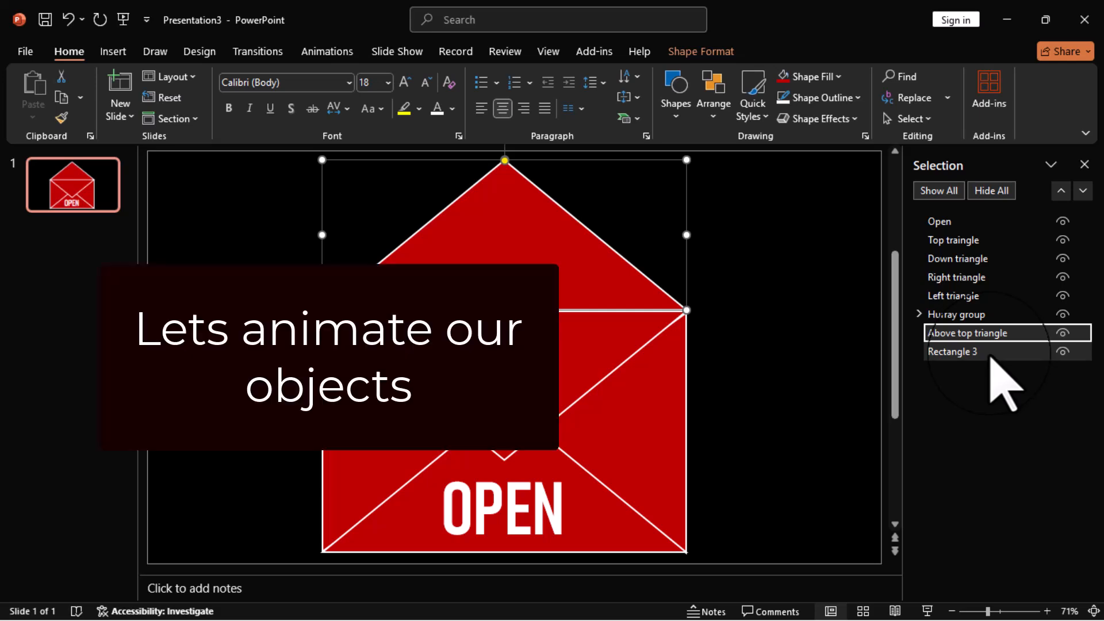
{"action": "left_click", "coordinate": [976, 246]}
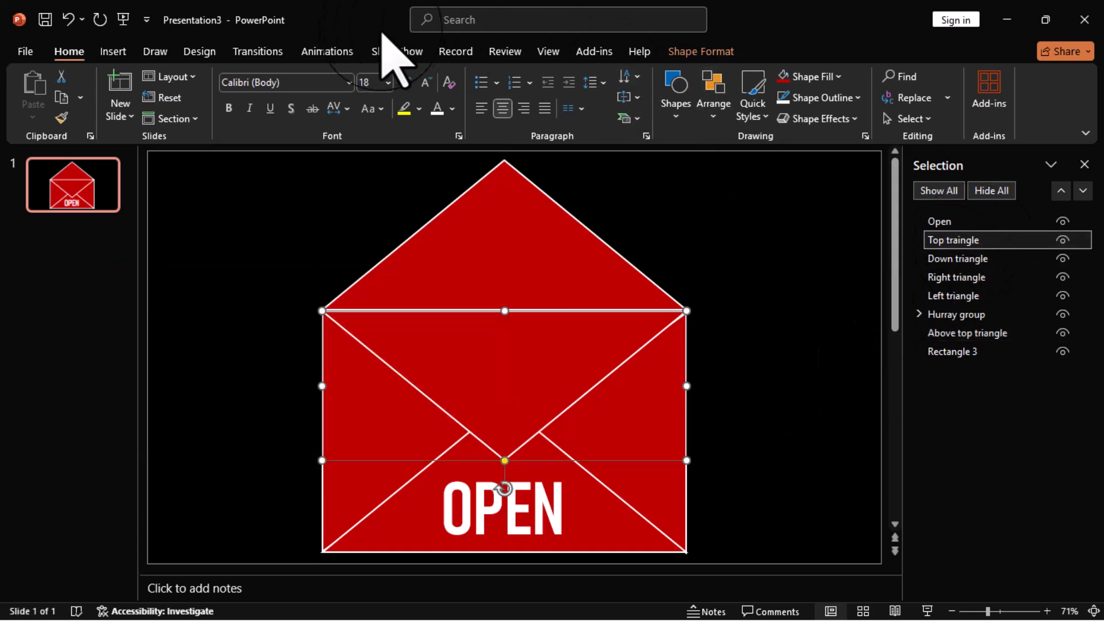
{"action": "left_click", "coordinate": [328, 51]}
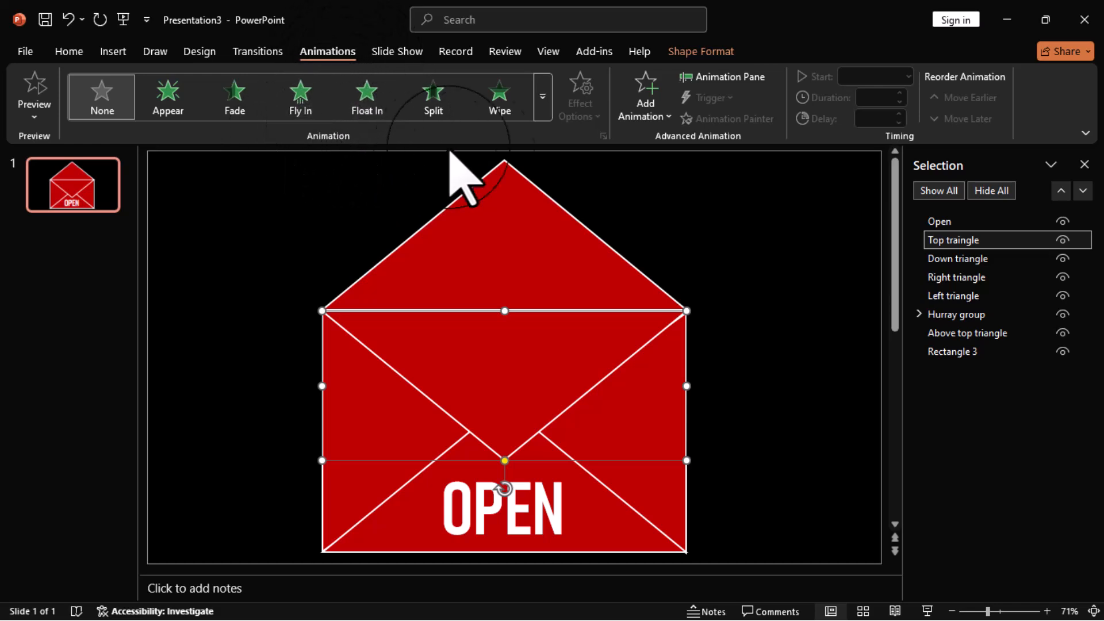
{"action": "left_click", "coordinate": [541, 115]}
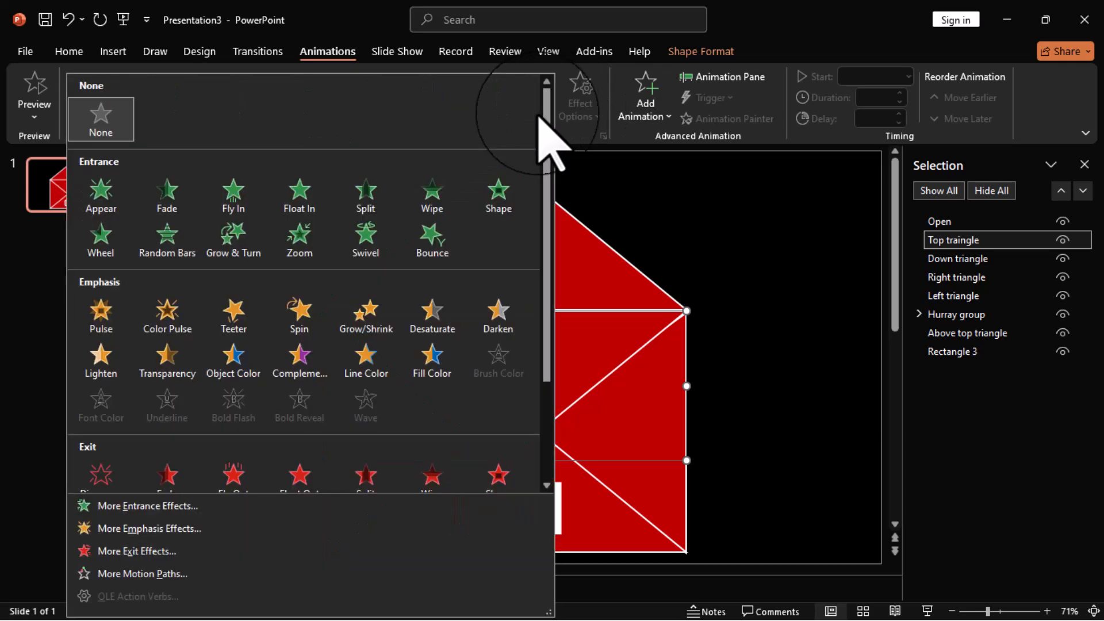
{"action": "left_click", "coordinate": [213, 553]}
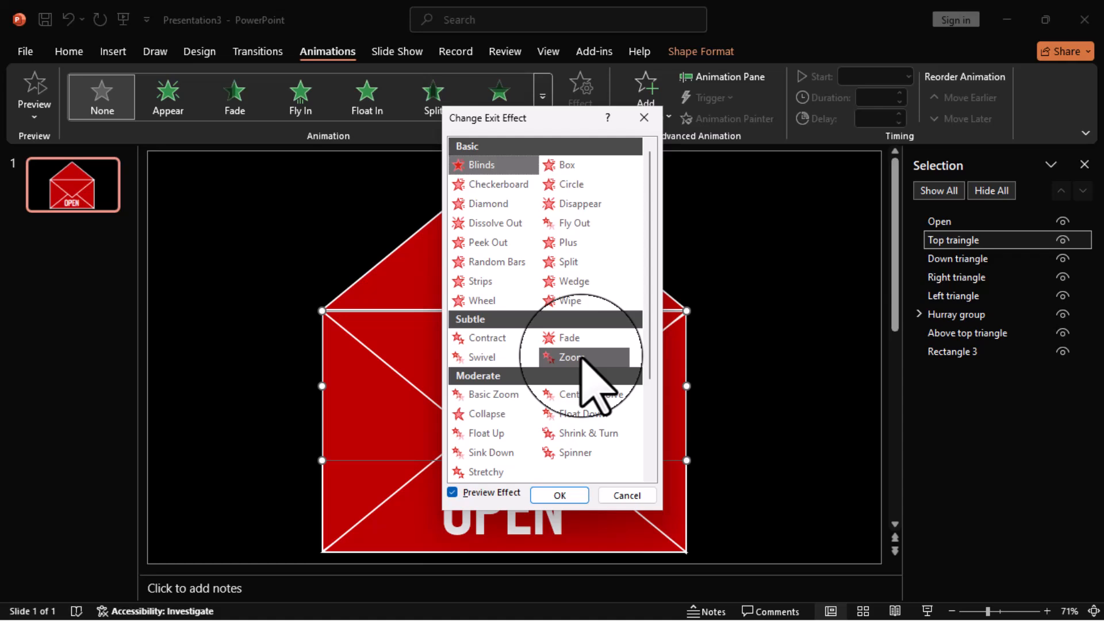
{"action": "left_click", "coordinate": [487, 414]}
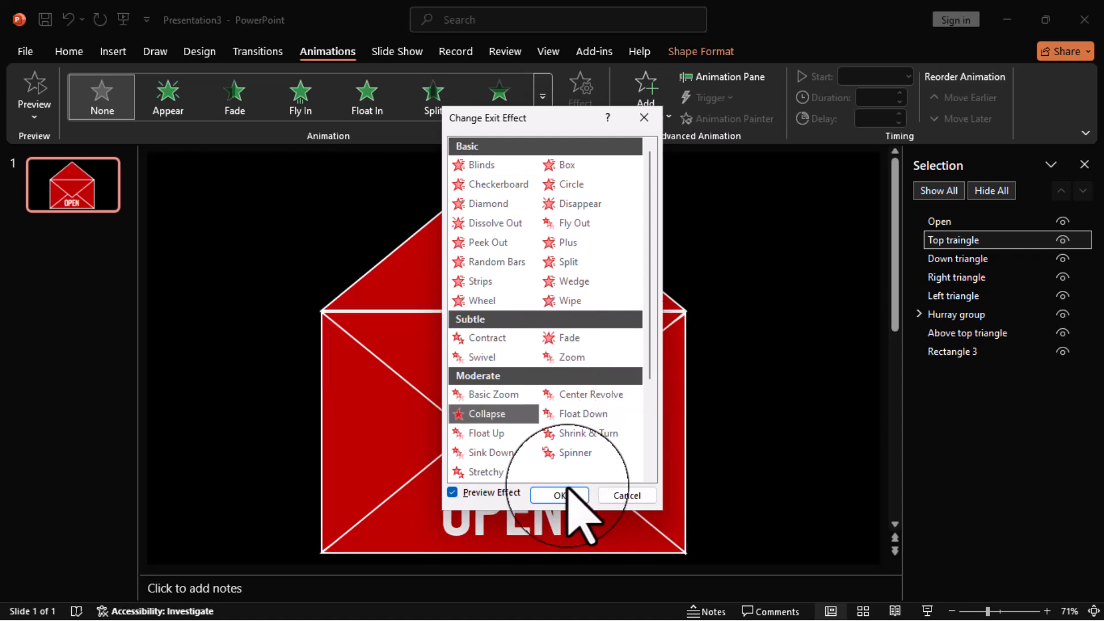
{"action": "left_click", "coordinate": [556, 495]}
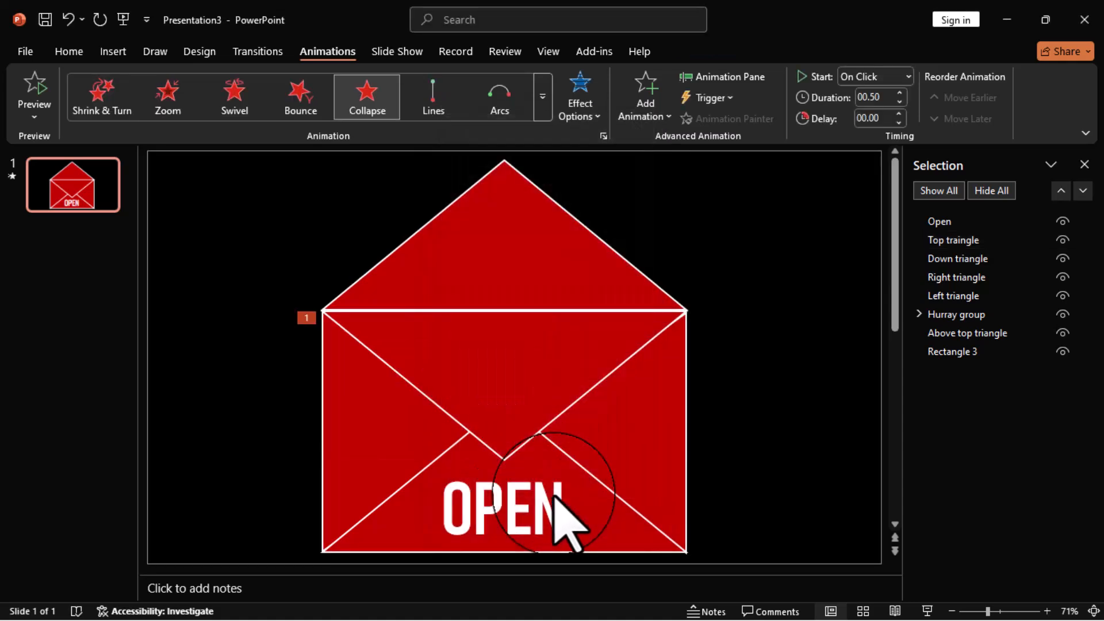
Preview the top triangle's Collapse animation and set its direction to To Top
{"action": "left_click", "coordinate": [735, 82]}
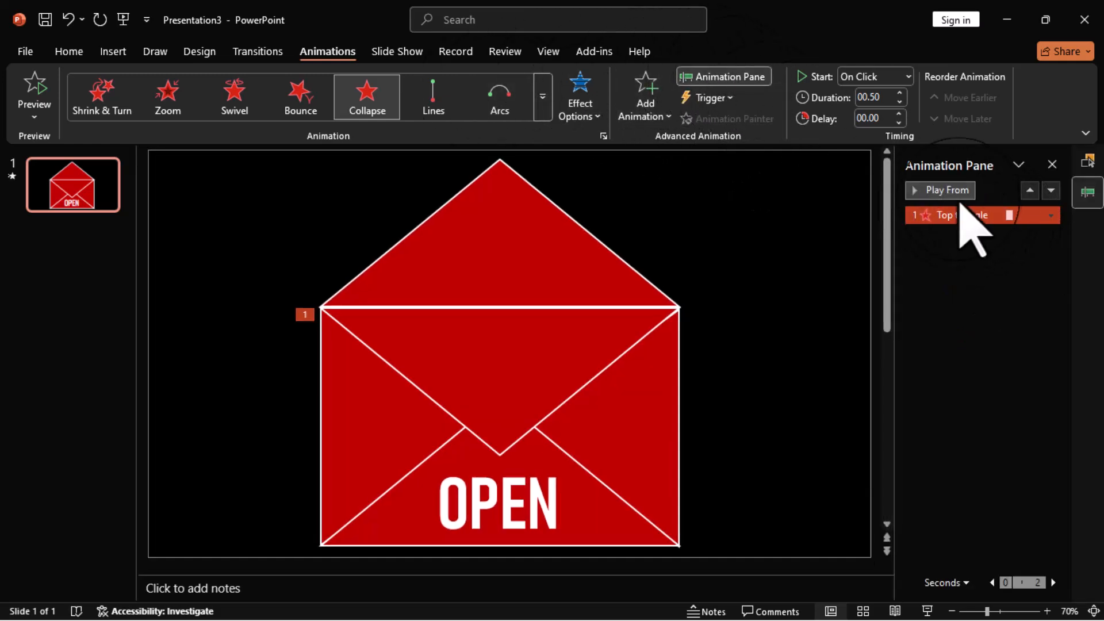
{"action": "left_click", "coordinate": [938, 190]}
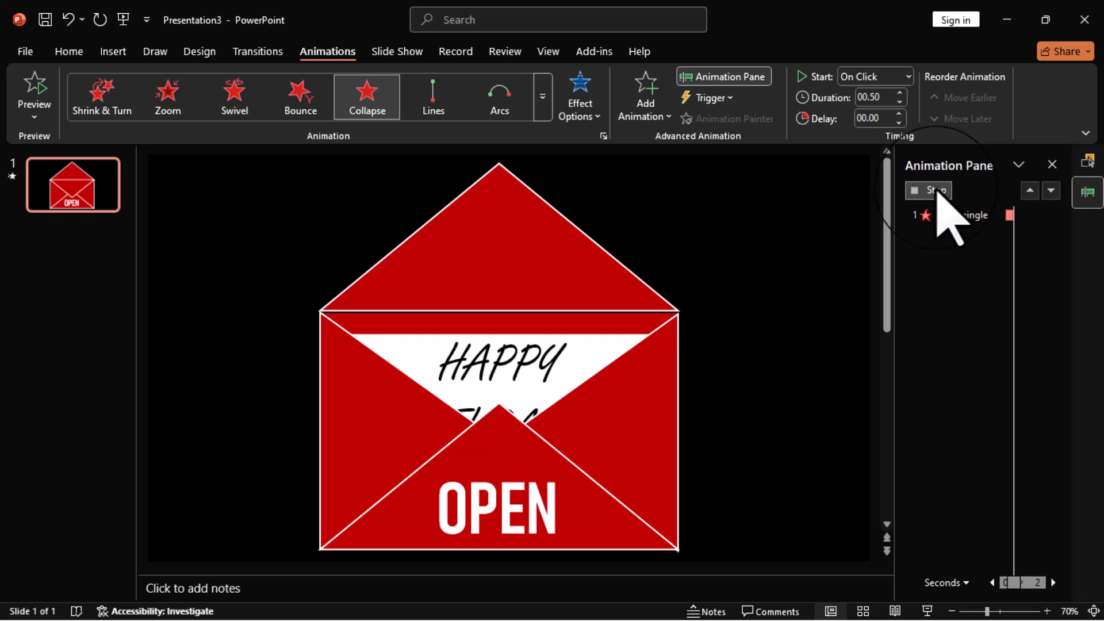
{"action": "left_click", "coordinate": [937, 191]}
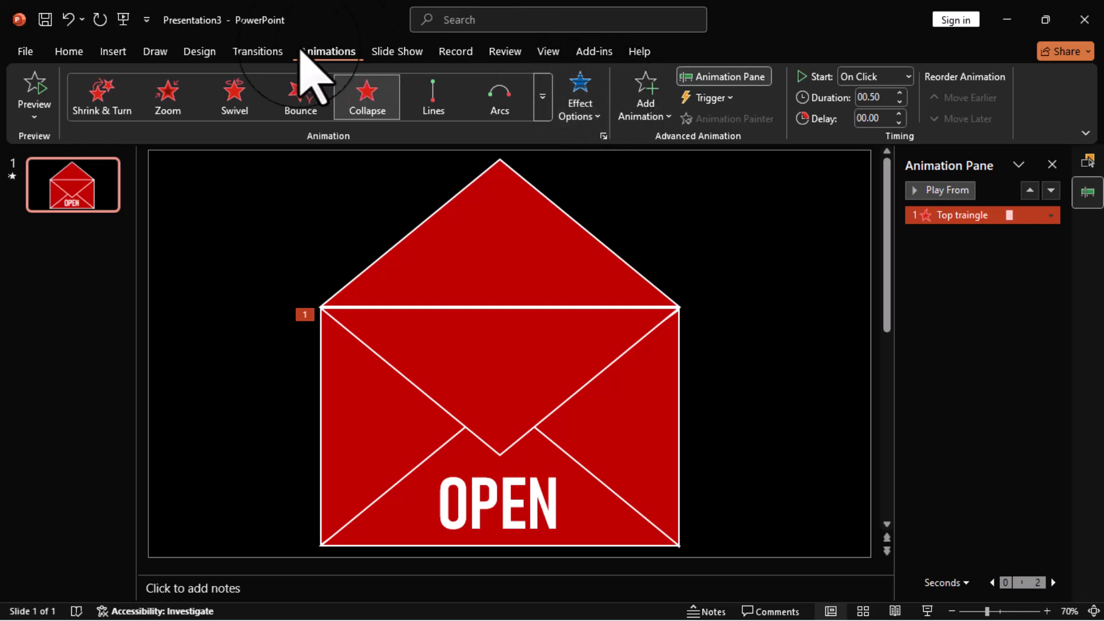
{"action": "left_click", "coordinate": [592, 116]}
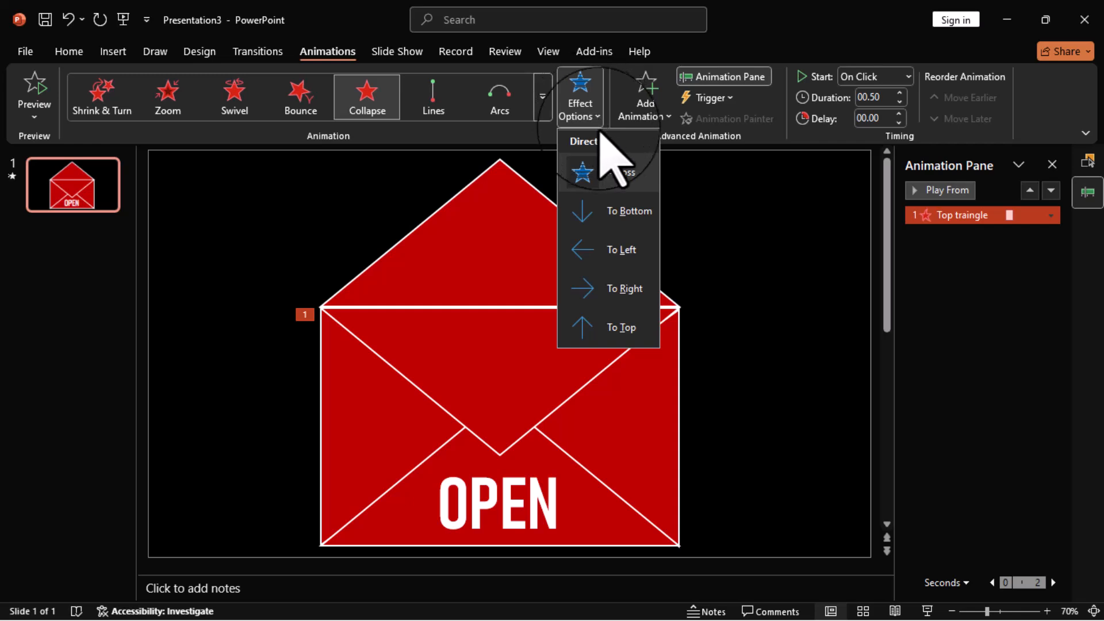
{"action": "left_click", "coordinate": [624, 329]}
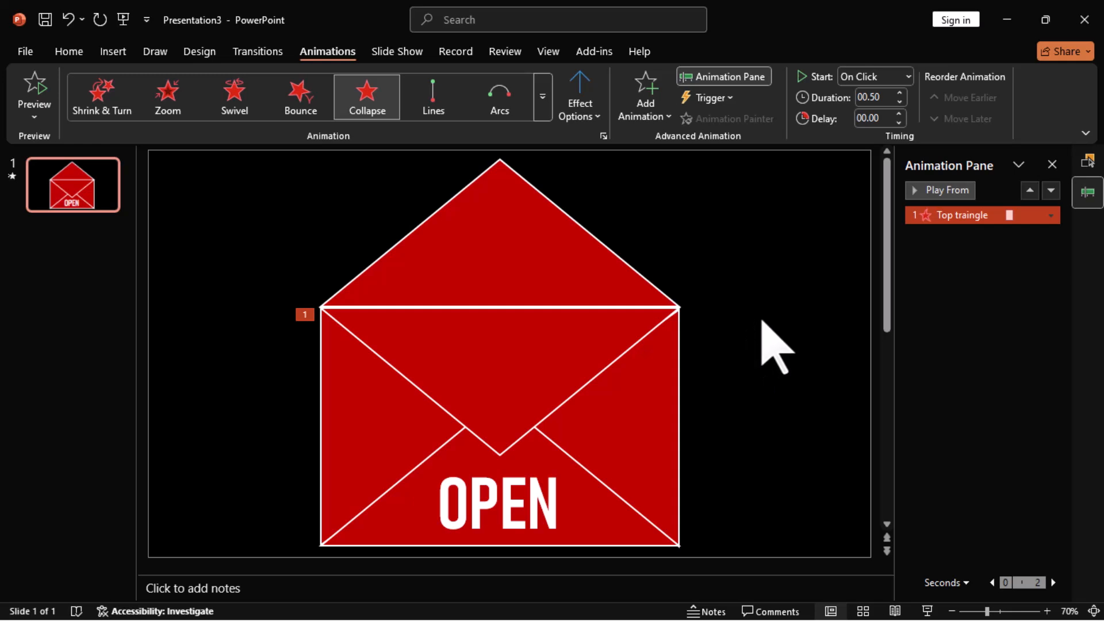
Set the top triangle's Collapse animation to be triggered by clicking the "Open: OPEN" text
{"action": "left_click", "coordinate": [1050, 216]}
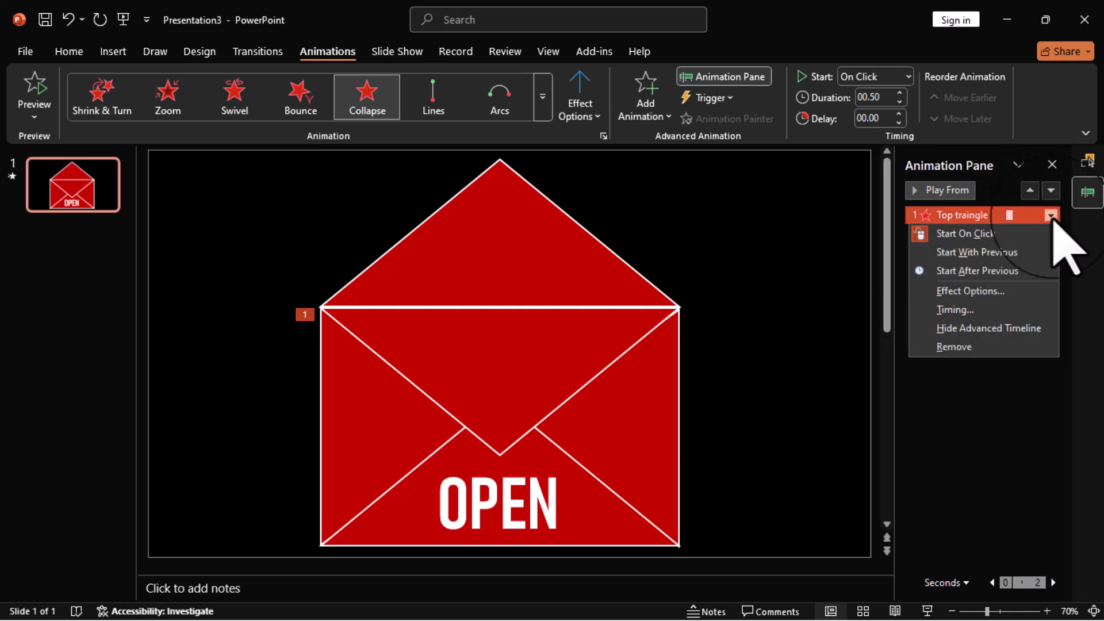
{"action": "left_click", "coordinate": [1003, 293]}
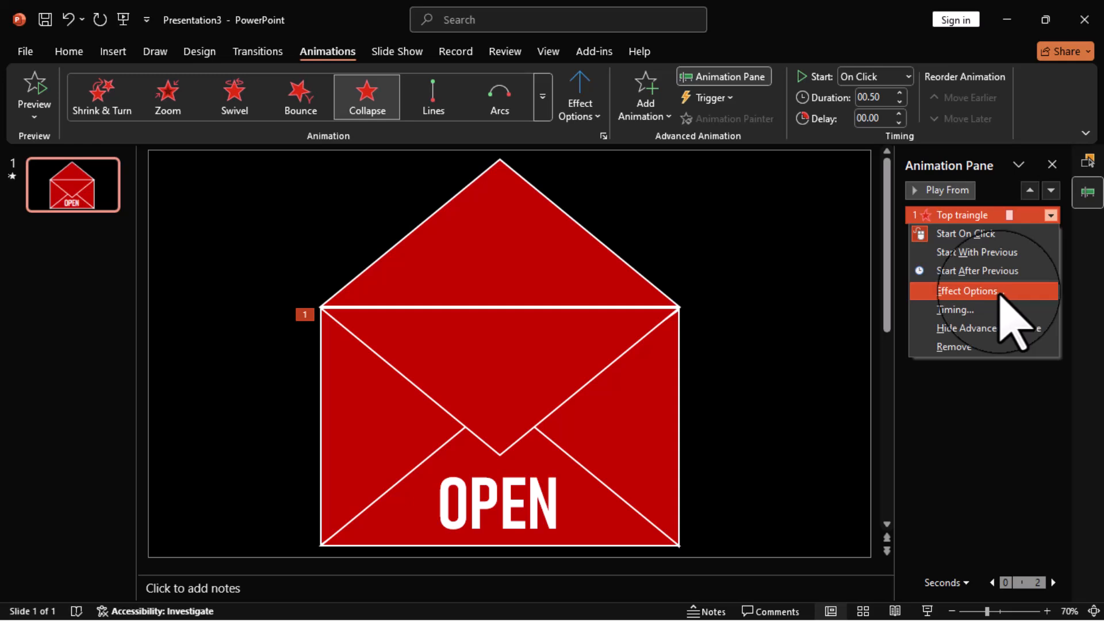
{"action": "left_click", "coordinate": [999, 292]}
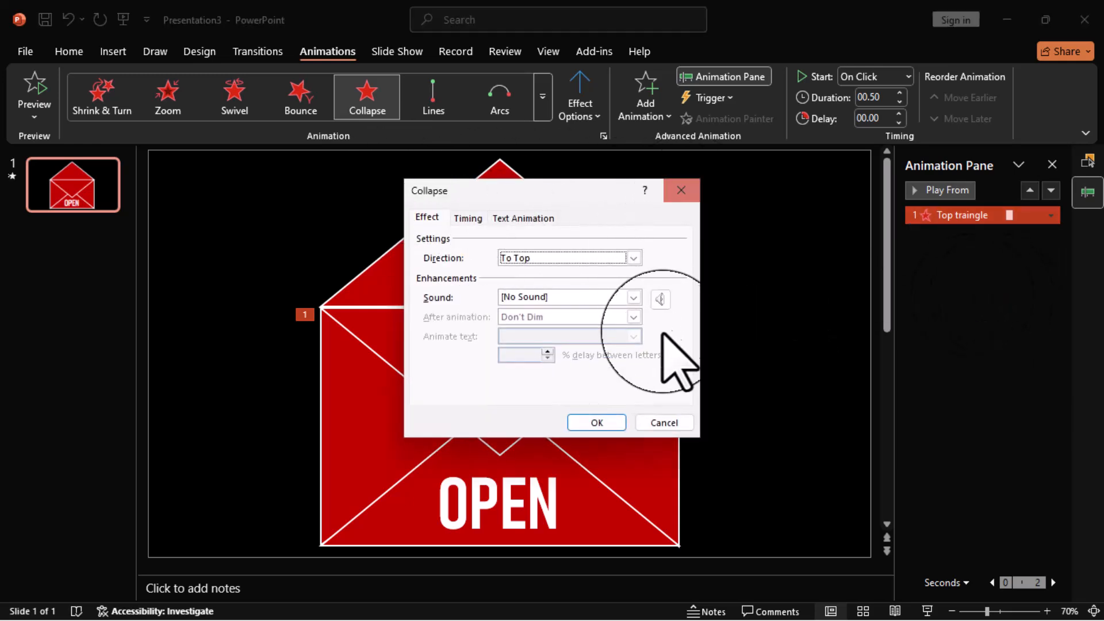
{"action": "left_click", "coordinate": [466, 220]}
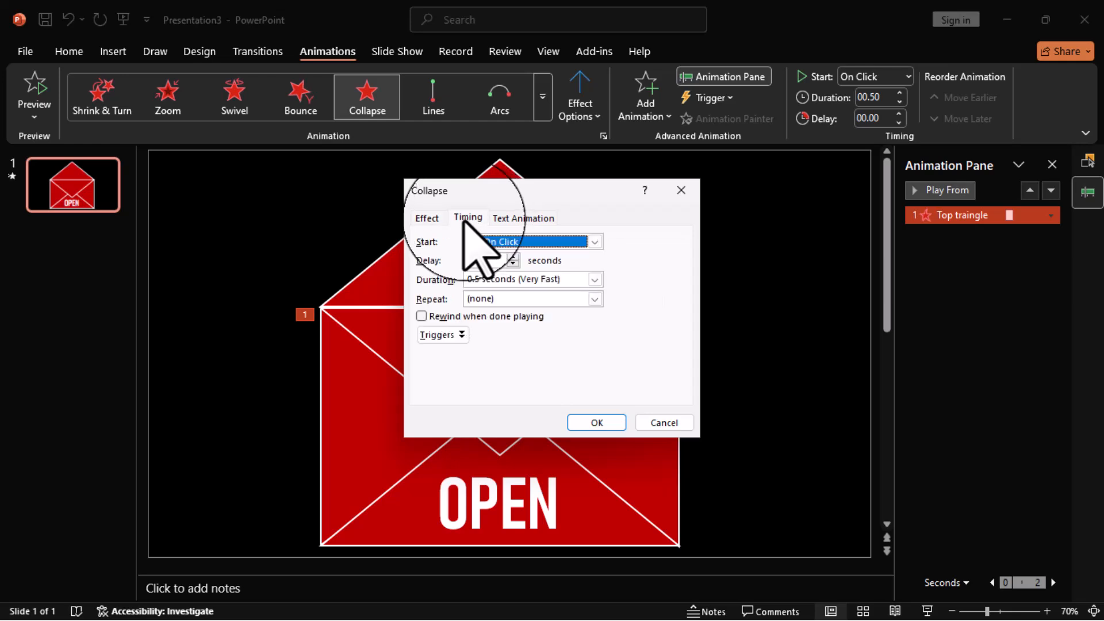
{"action": "left_click", "coordinate": [442, 336]}
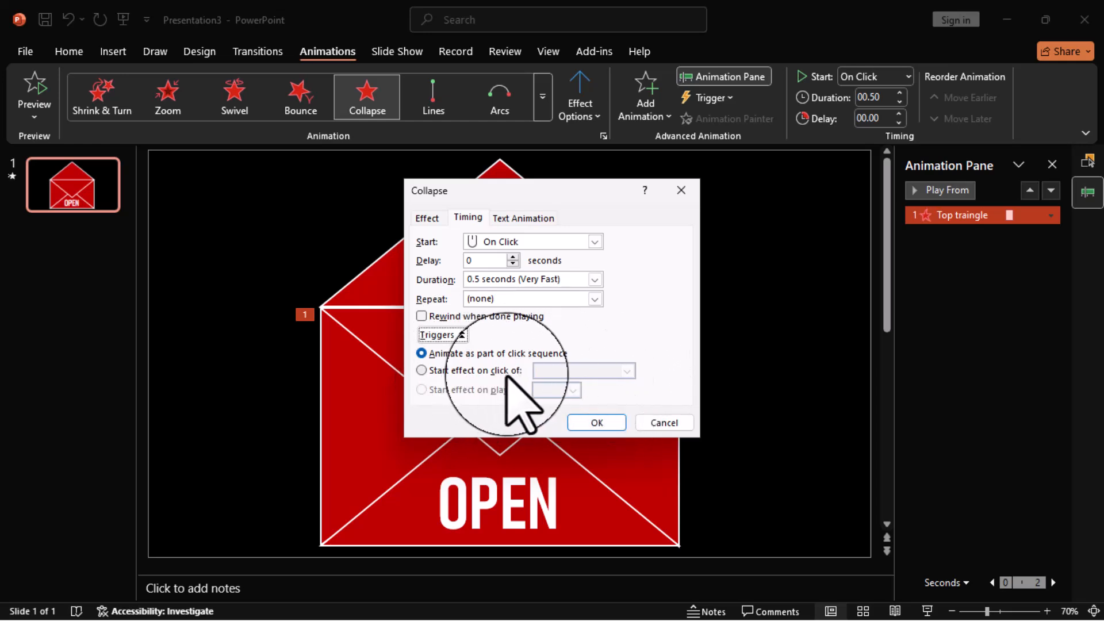
{"action": "left_click", "coordinate": [422, 370]}
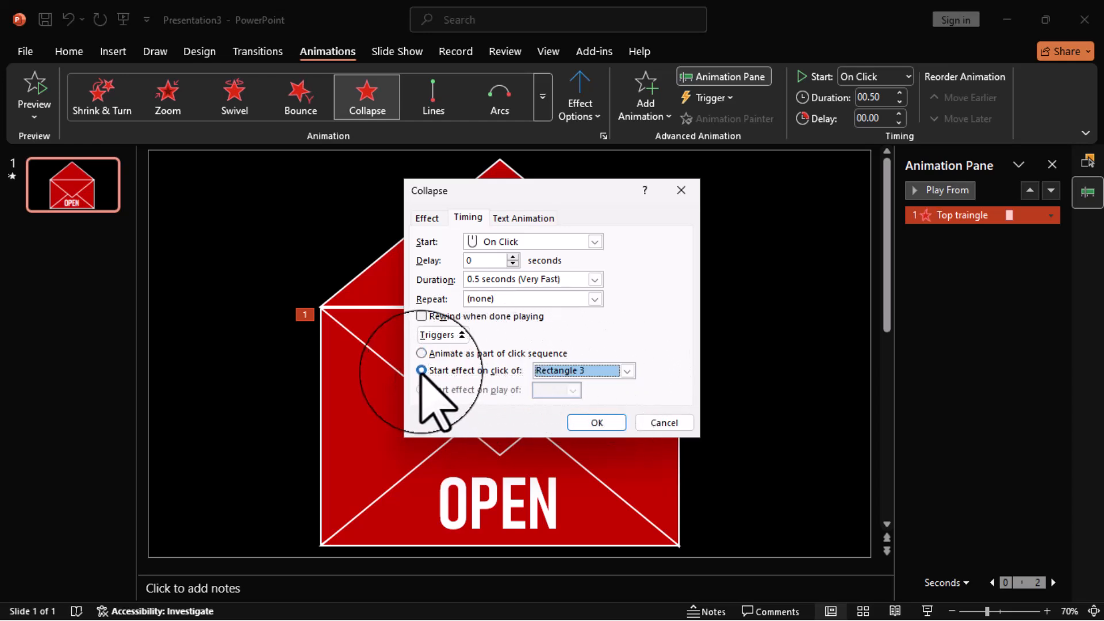
{"action": "left_click", "coordinate": [626, 371]}
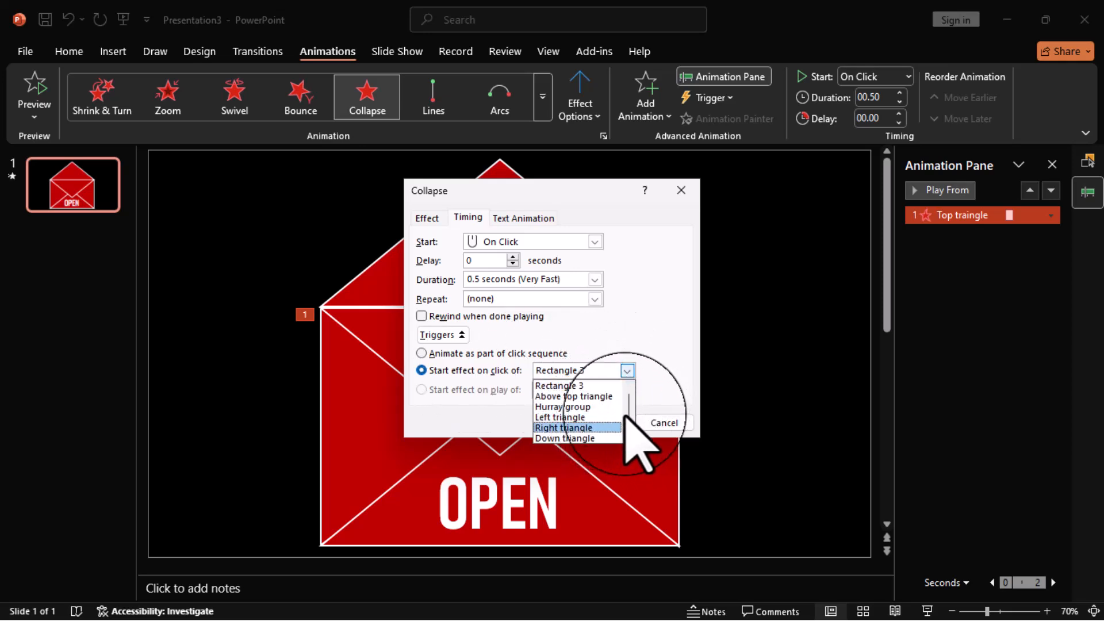
{"action": "scroll", "coordinate": [632, 429], "scroll_direction": "down", "scroll_amount": 1}
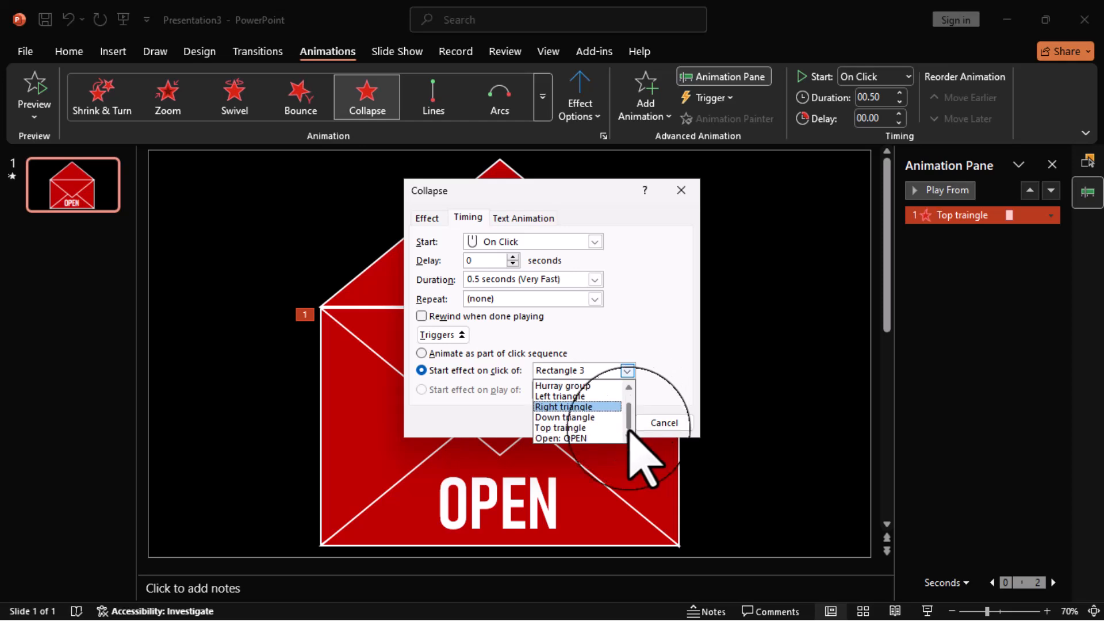
{"action": "left_click", "coordinate": [580, 438]}
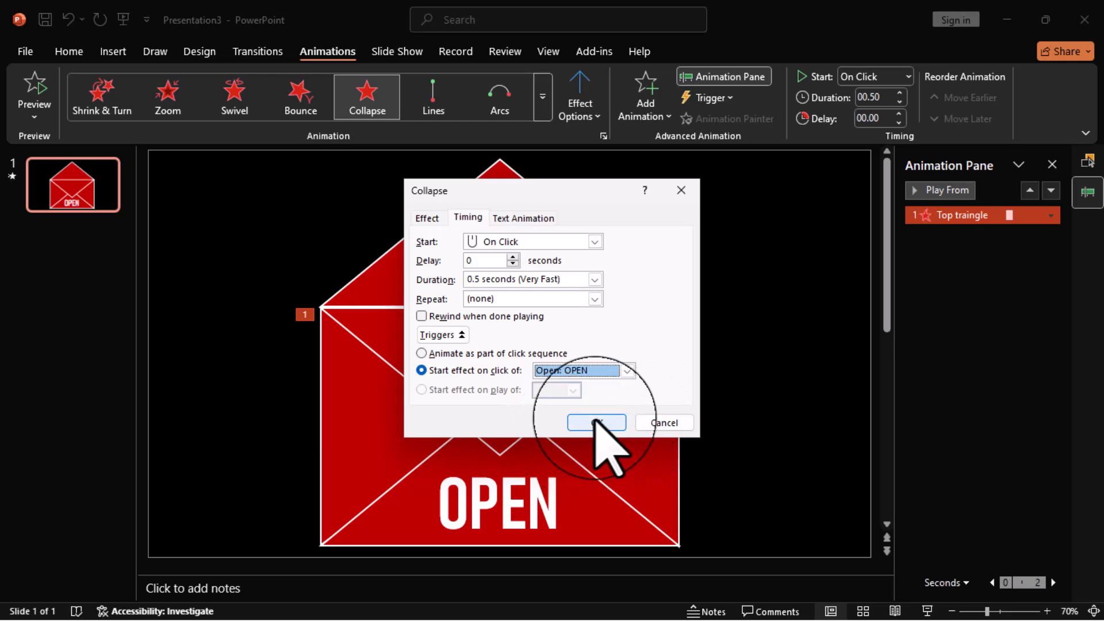
{"action": "left_click", "coordinate": [596, 422]}
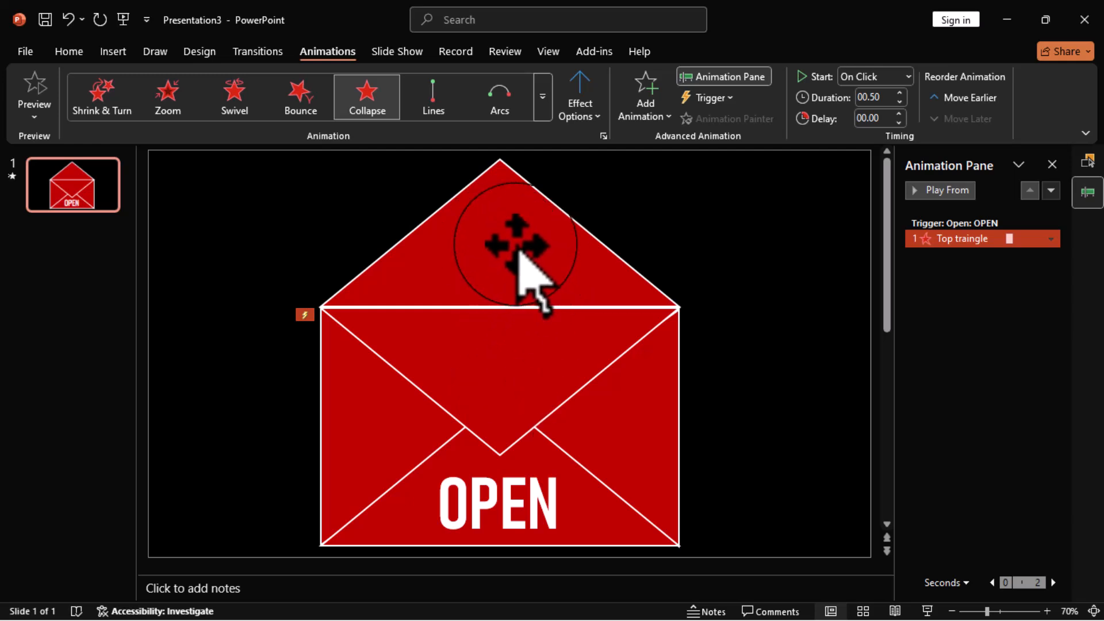
Apply the Stretch entrance effect to the "Above top triangle" open flap
{"action": "left_click", "coordinate": [489, 232]}
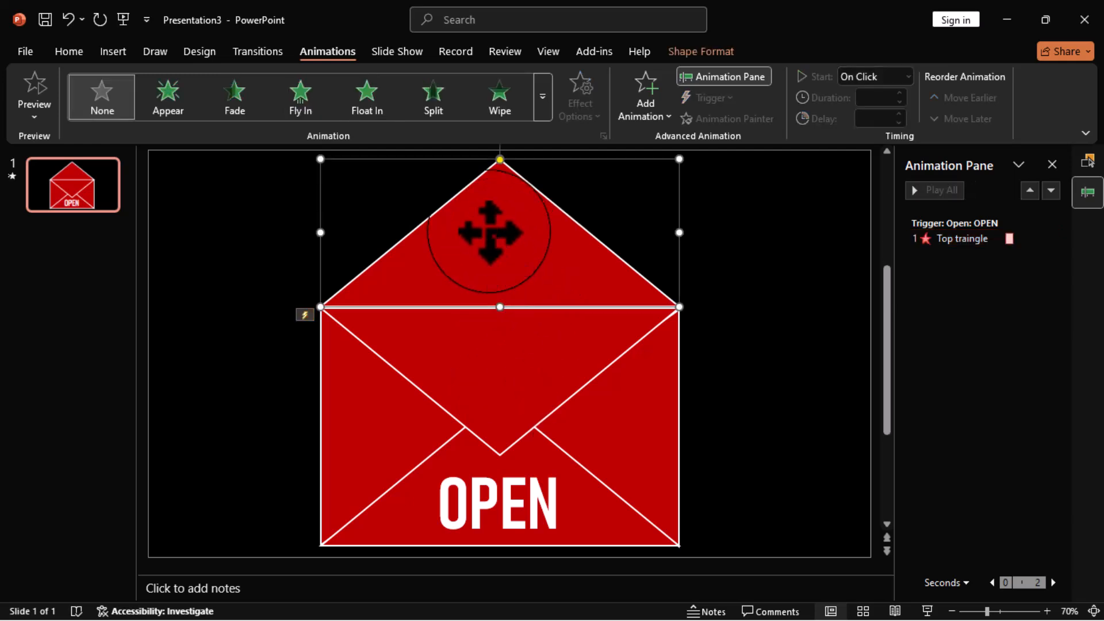
{"action": "left_click", "coordinate": [1088, 162]}
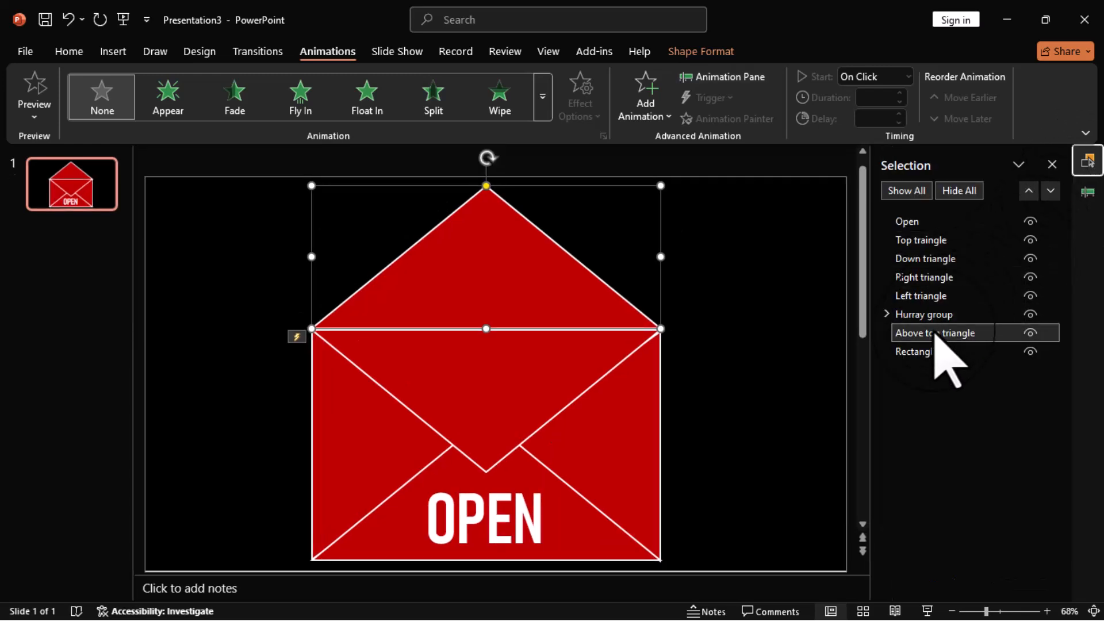
{"action": "left_click", "coordinate": [543, 112]}
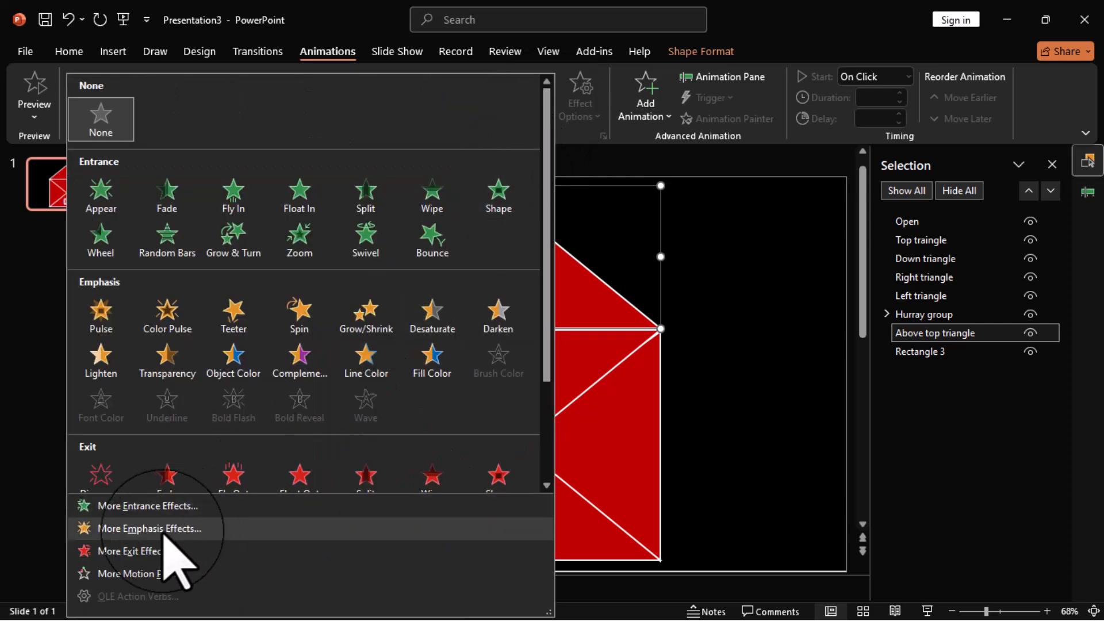
{"action": "left_click", "coordinate": [180, 509]}
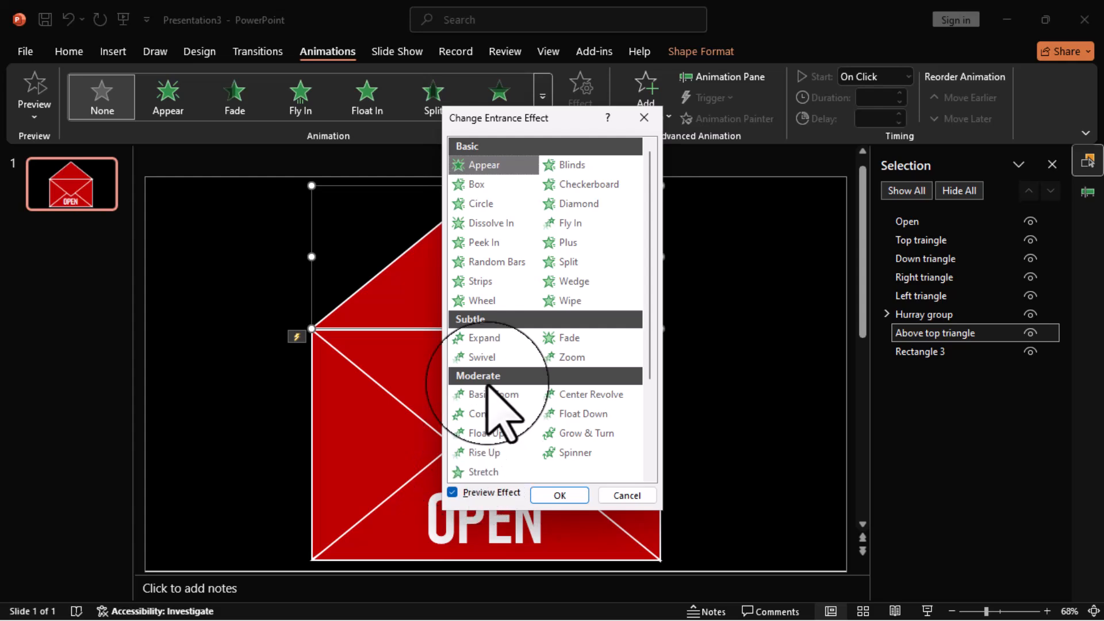
{"action": "left_click", "coordinate": [486, 470]}
{"action": "left_click", "coordinate": [561, 494]}
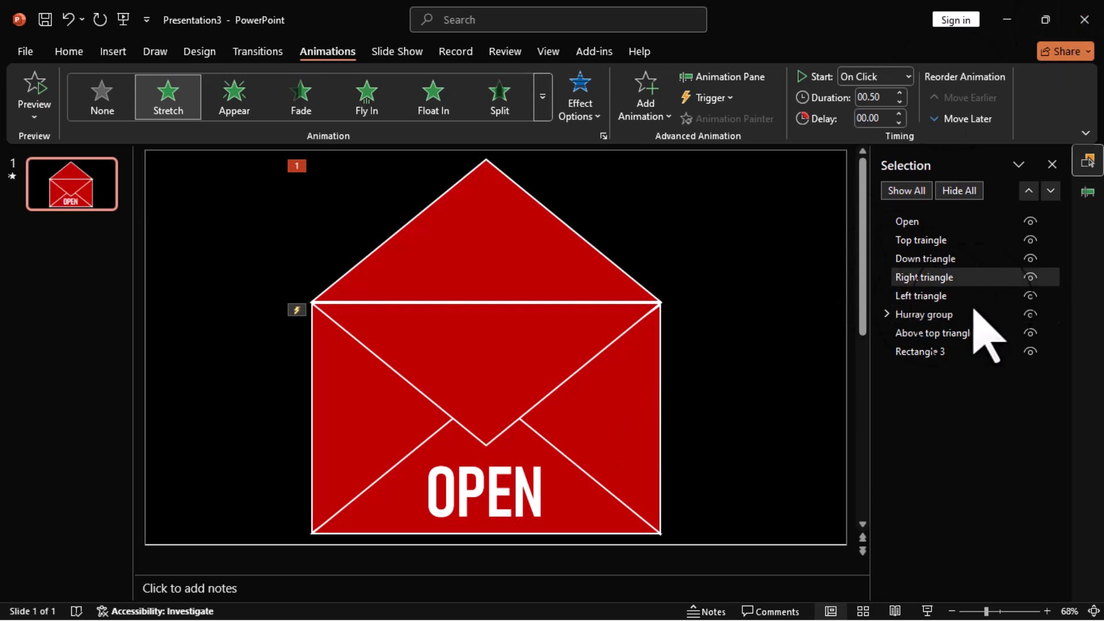
Preview the open flap's Stretch animation and set its direction to From Bottom
{"action": "left_click", "coordinate": [1087, 196]}
{"action": "left_click", "coordinate": [942, 190]}
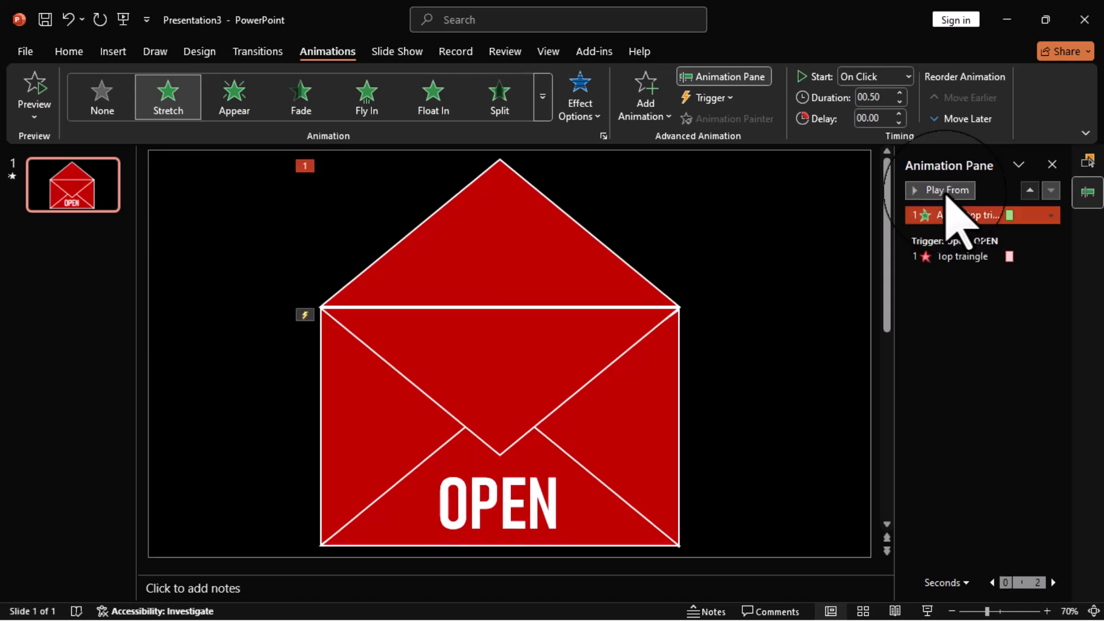
{"action": "left_click", "coordinate": [582, 103]}
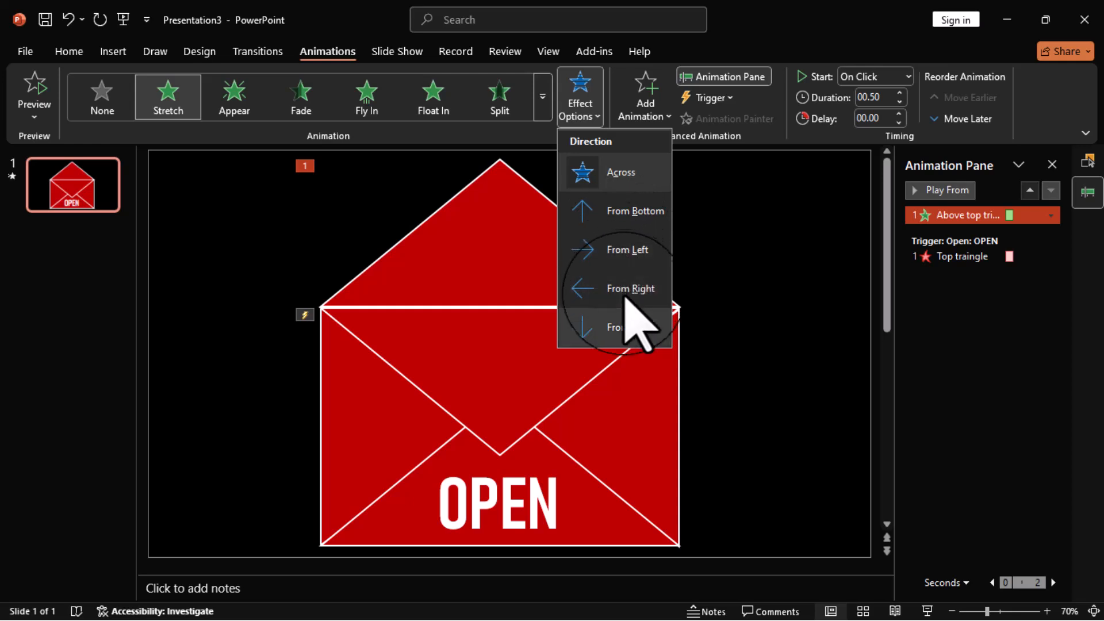
{"action": "left_click", "coordinate": [643, 219]}
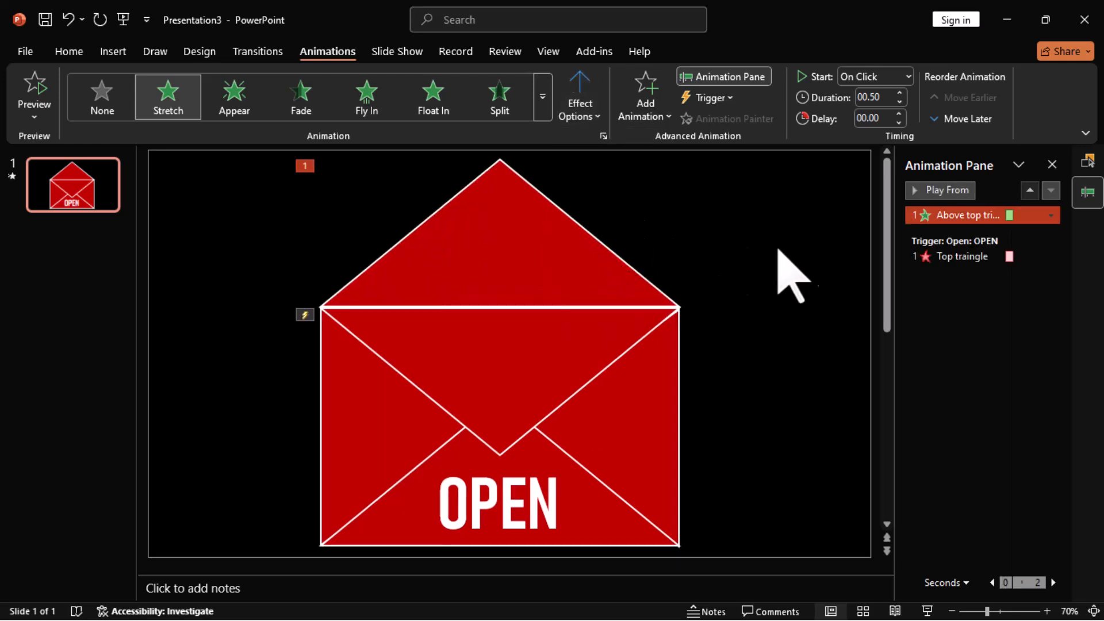
Place the open flap's animation below the top triangle's under the Open trigger and set it to Start After Previous
{"action": "left_click_drag", "start_coordinate": [977, 213], "coordinate": [998, 279]}
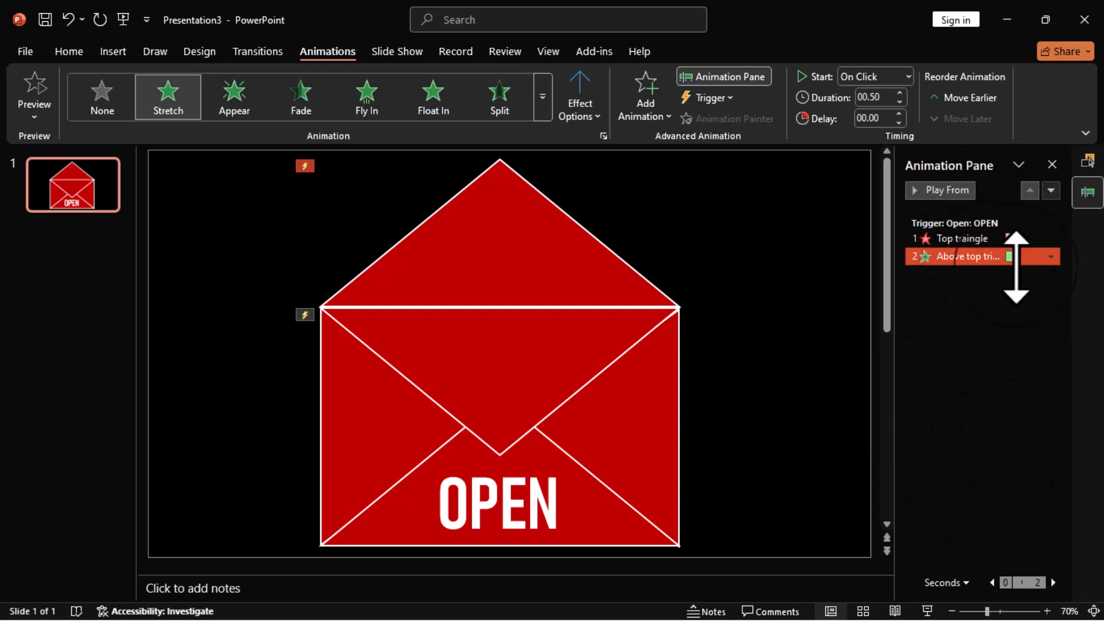
{"action": "left_click", "coordinate": [1051, 258]}
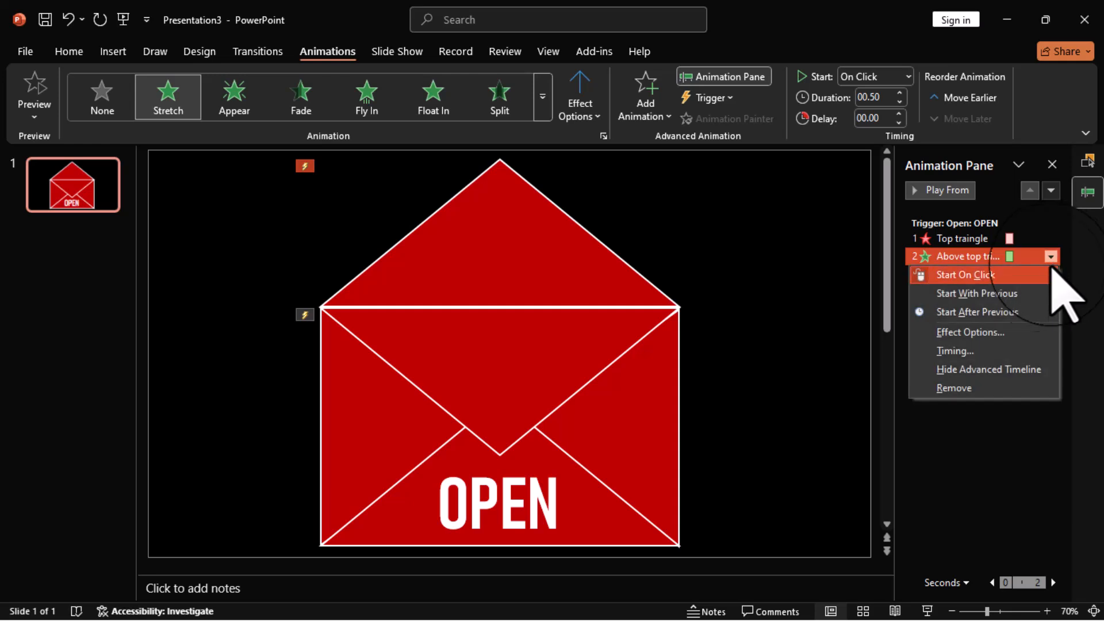
{"action": "left_click", "coordinate": [980, 312]}
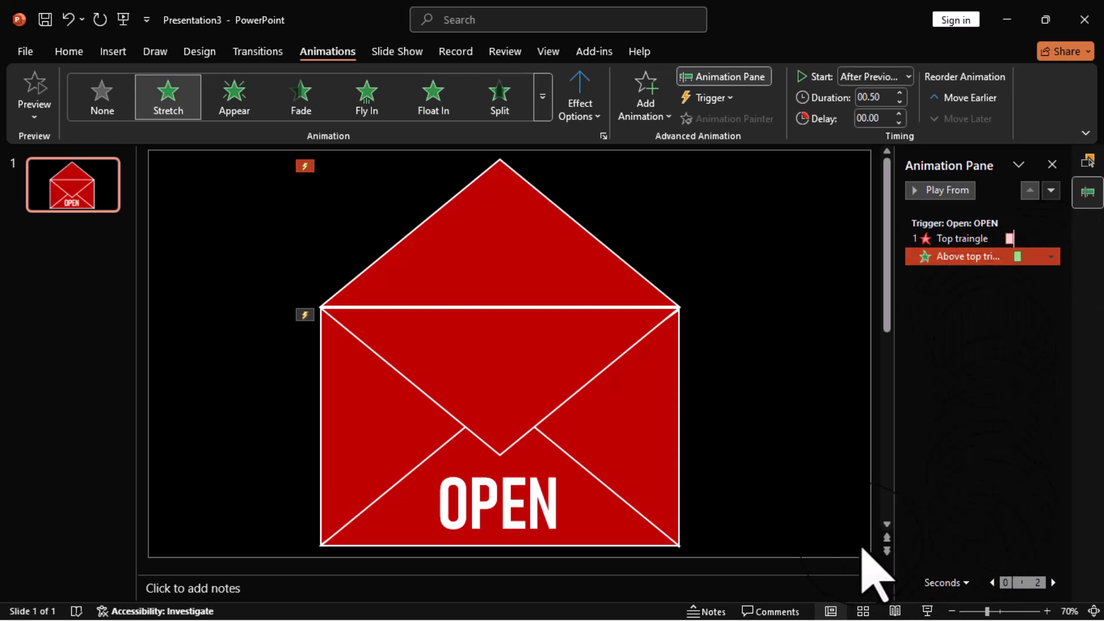
Test the OPEN trigger in a slide show from the current slide, then return to editing and select the open flap
{"action": "key", "text": "shift+F5"}
{"action": "left_click", "coordinate": [497, 542]}
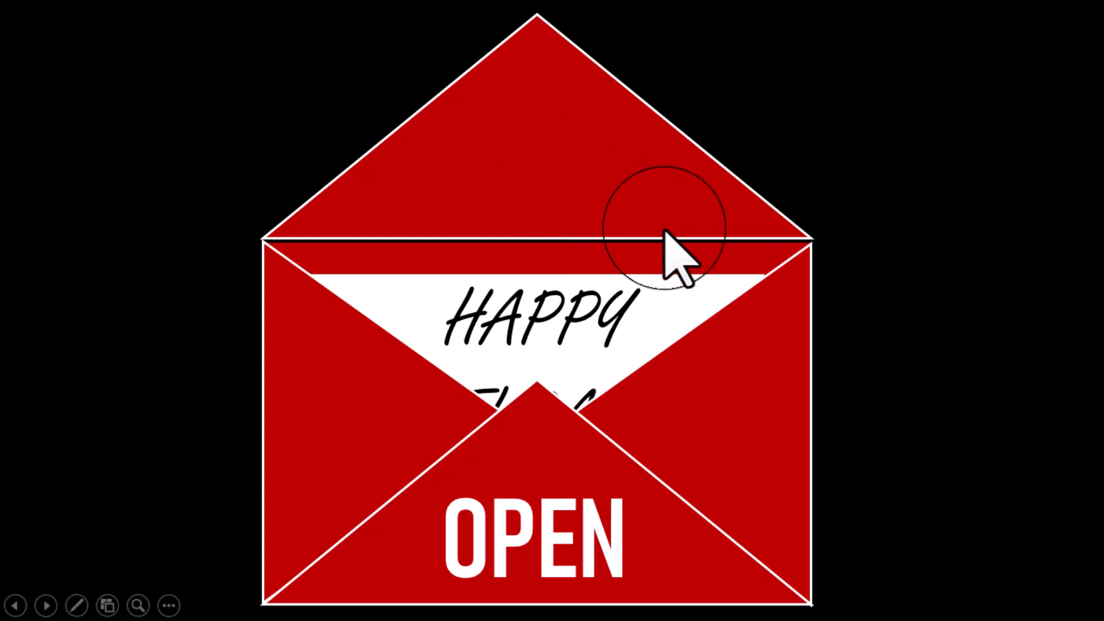
{"action": "key", "text": "Escape"}
{"action": "left_click", "coordinate": [531, 234]}
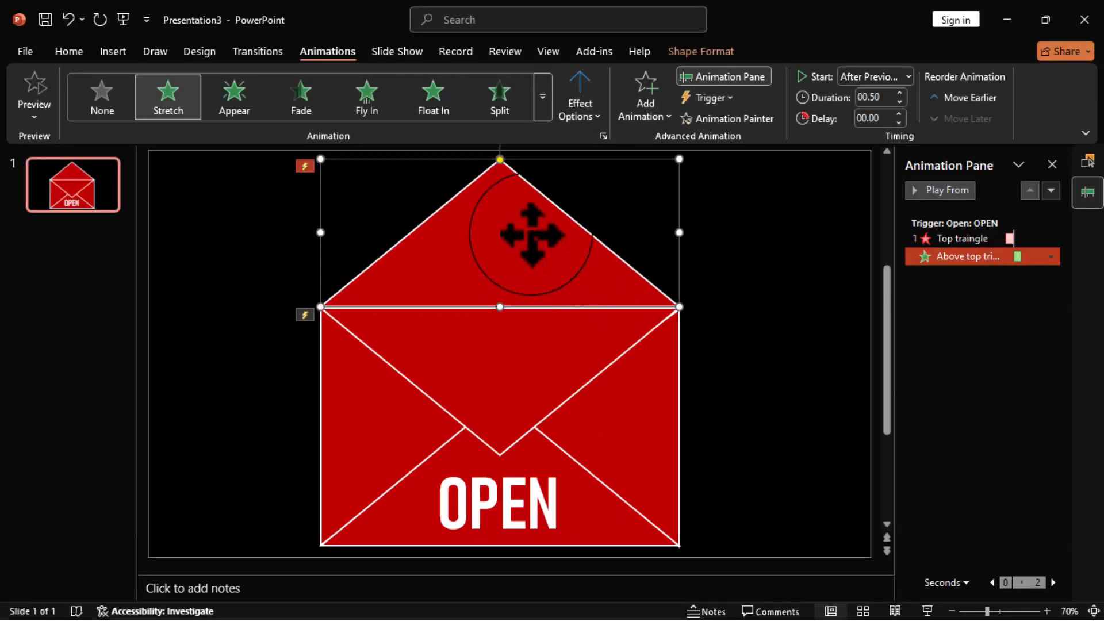
Nudge the open flap down onto the envelope's top edge and test the OPEN trigger in a slide show
{"action": "key", "text": "ctrl+Down"}
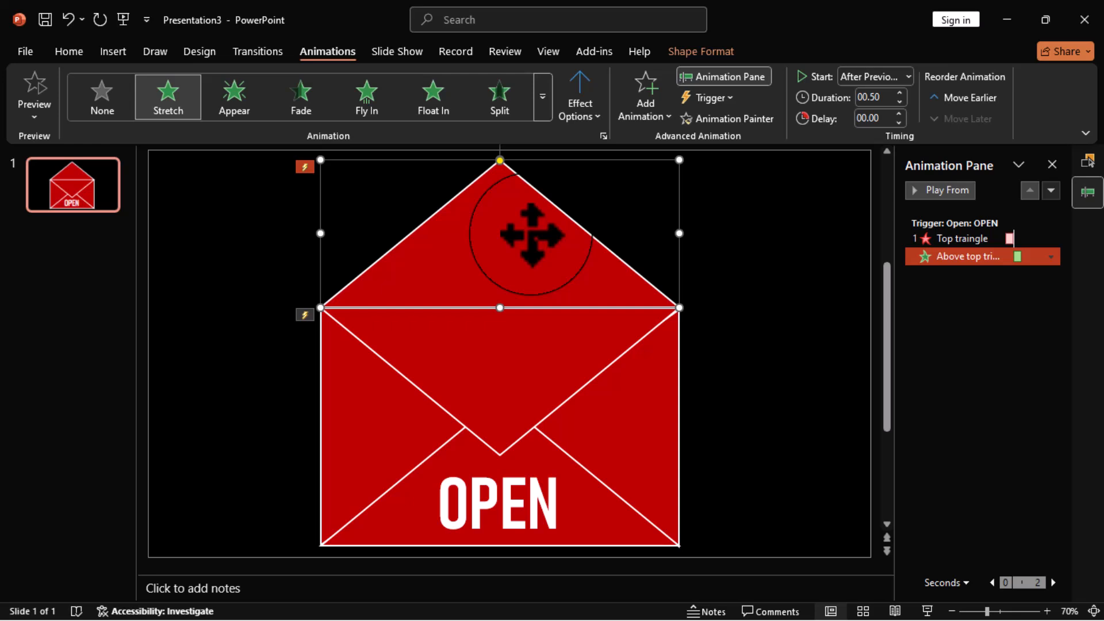
{"action": "key", "text": "ctrl+Down"}
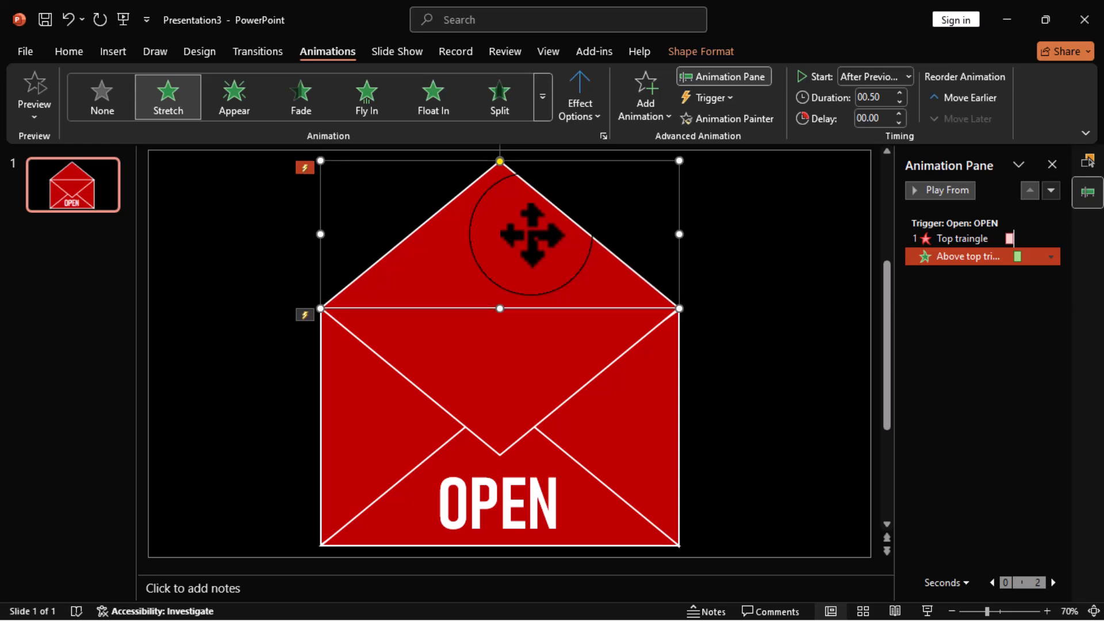
{"action": "key", "text": "F5"}
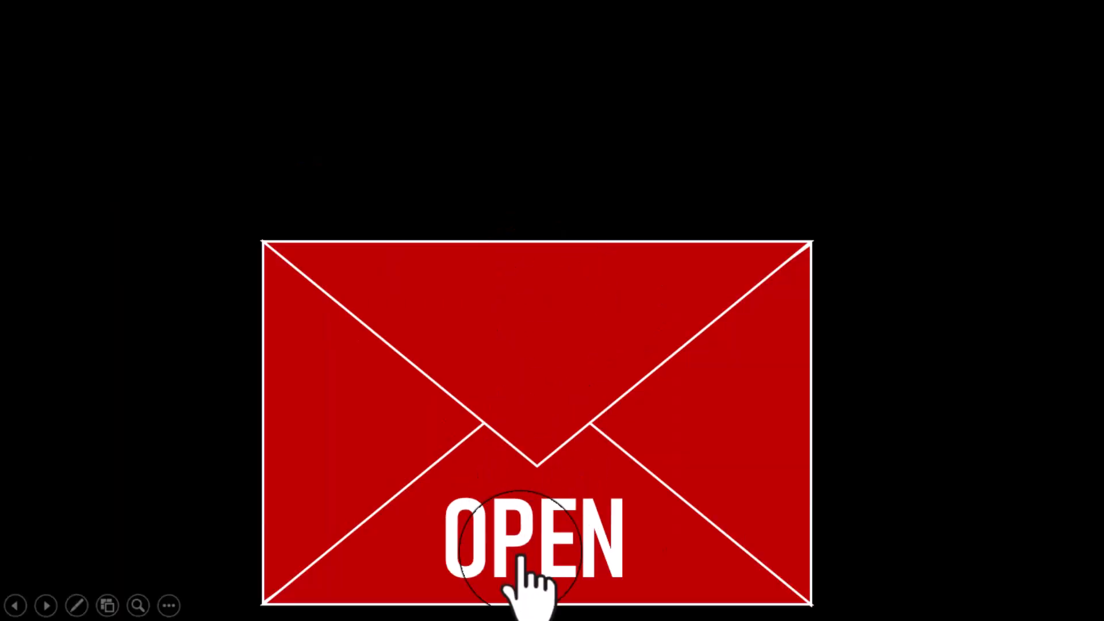
{"action": "left_click", "coordinate": [557, 538]}
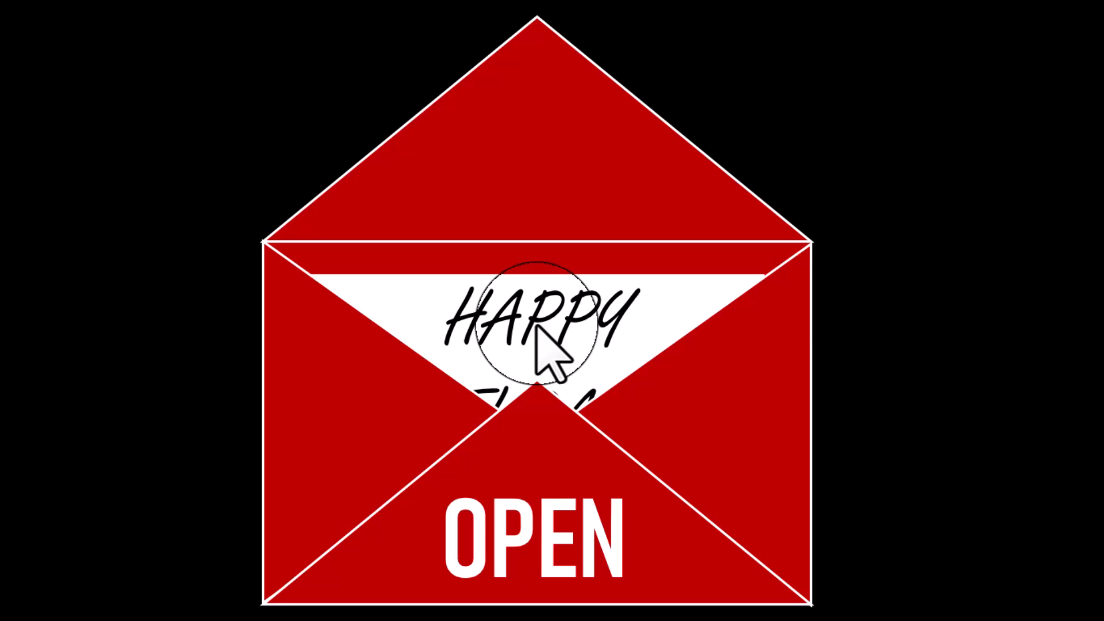
{"action": "key", "text": "Escape"}
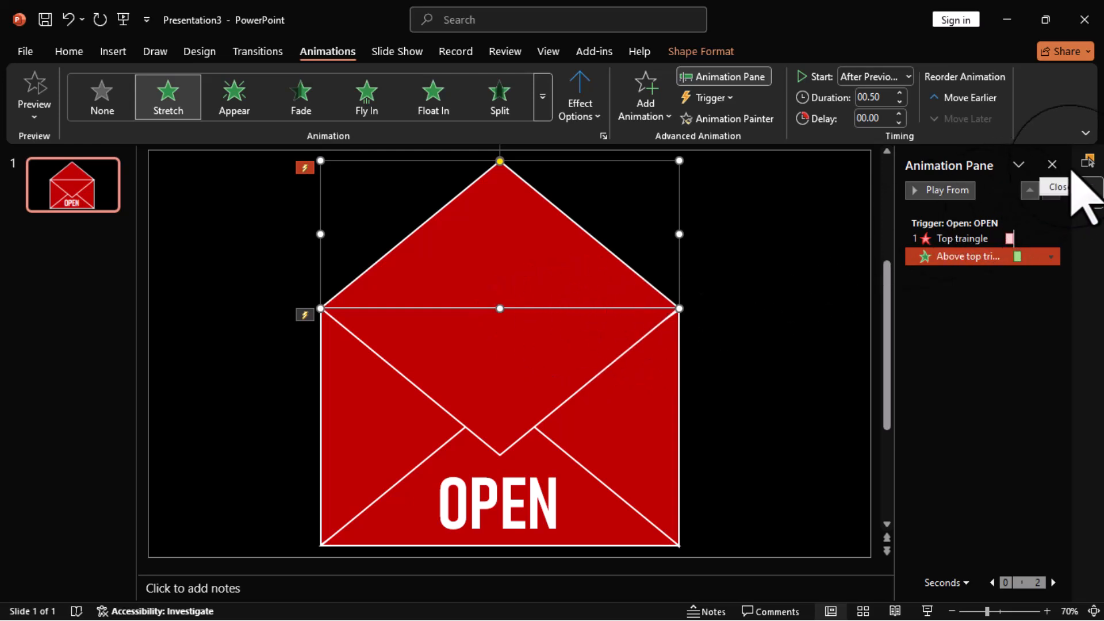
Select the Hurray group and apply the Lines motion path animation to it
{"action": "left_click", "coordinate": [1087, 162]}
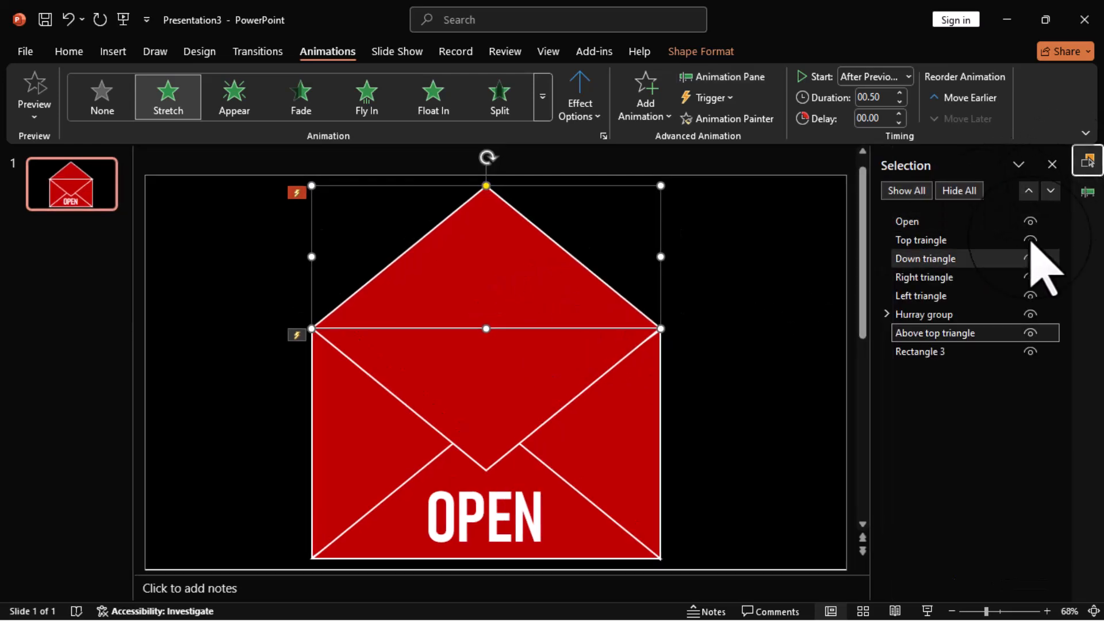
{"action": "left_click", "coordinate": [919, 315]}
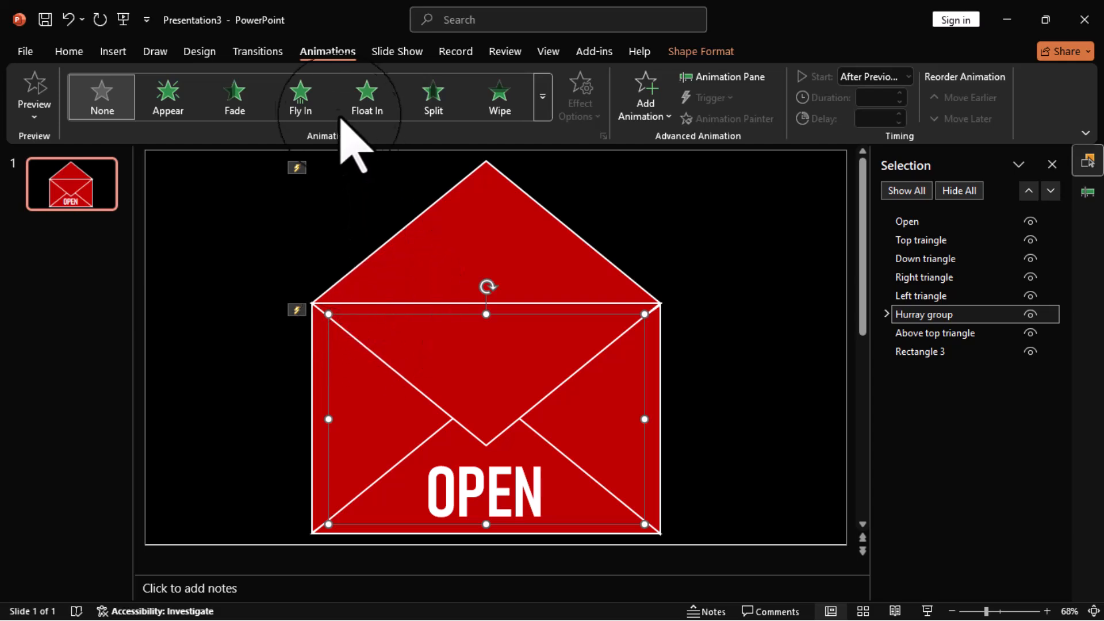
{"action": "left_click", "coordinate": [541, 113]}
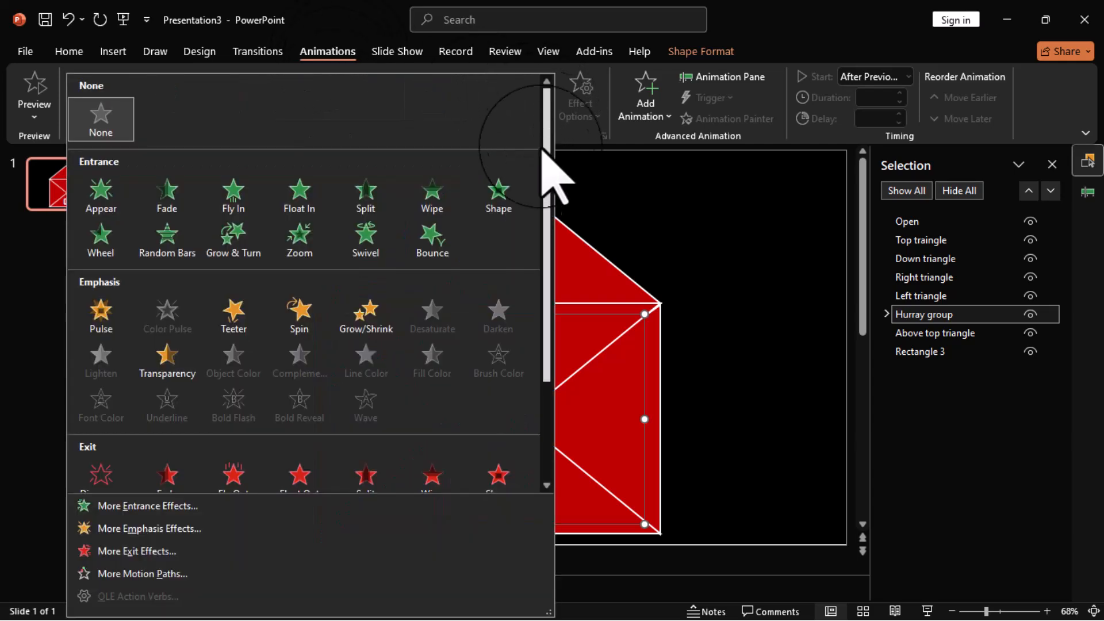
{"action": "scroll", "coordinate": [336, 454], "scroll_direction": "down", "scroll_amount": 3}
{"action": "left_click", "coordinate": [115, 467]}
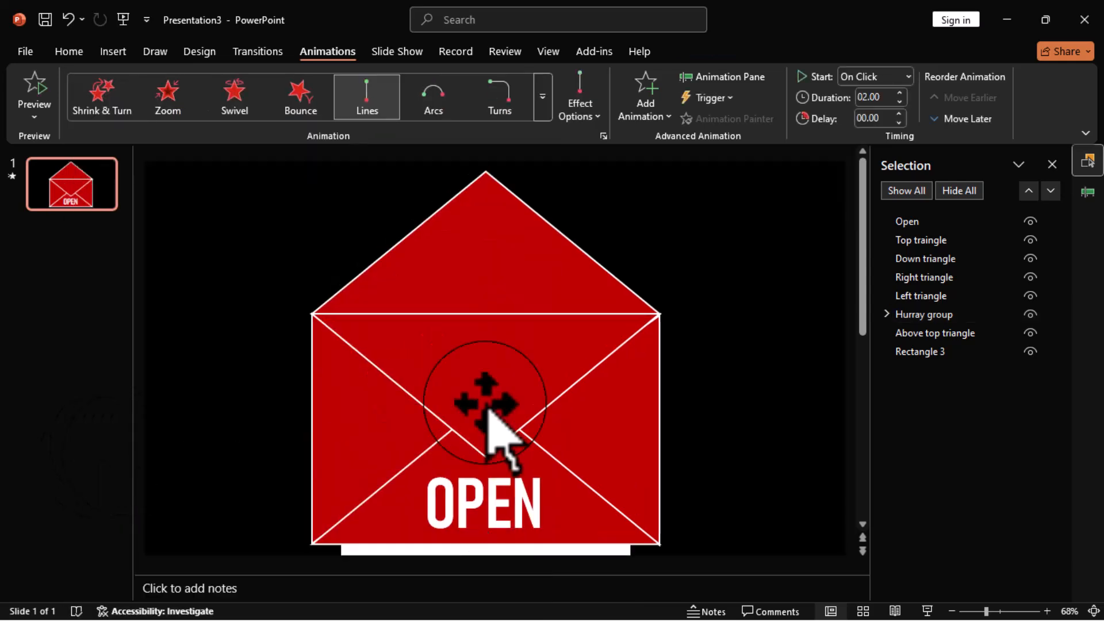
Redirect the Hurray group's motion path upward so that it ends over the open flap
{"action": "scroll", "coordinate": [632, 415], "scroll_direction": "down", "scroll_amount": 1}
{"action": "scroll", "coordinate": [632, 415], "scroll_direction": "down", "scroll_amount": 1}
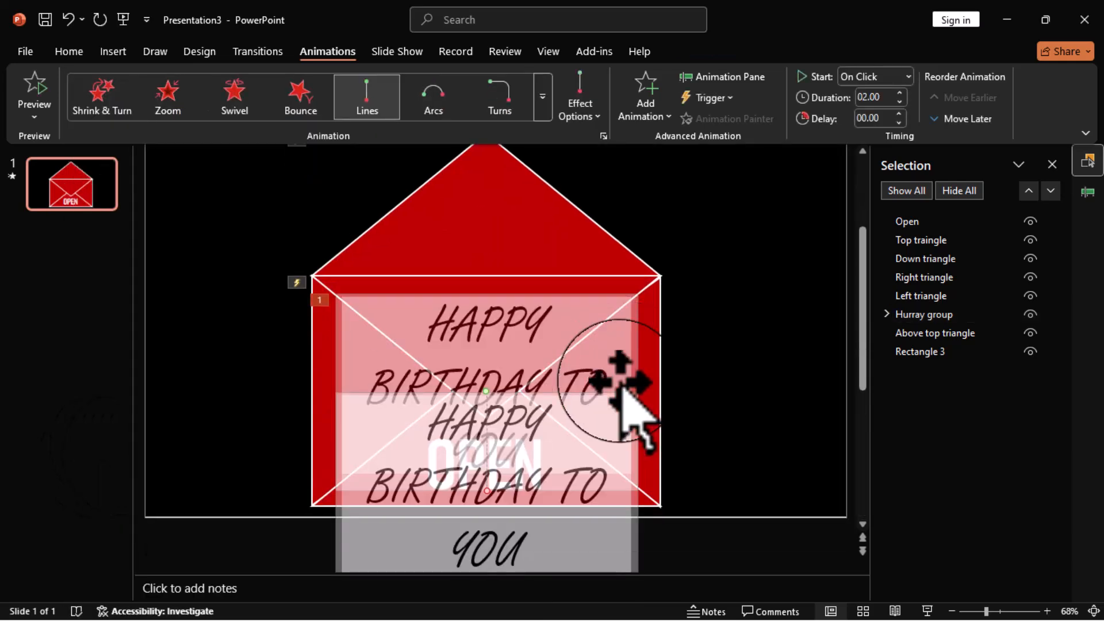
{"action": "scroll", "coordinate": [683, 451], "scroll_direction": "down", "scroll_amount": 2}
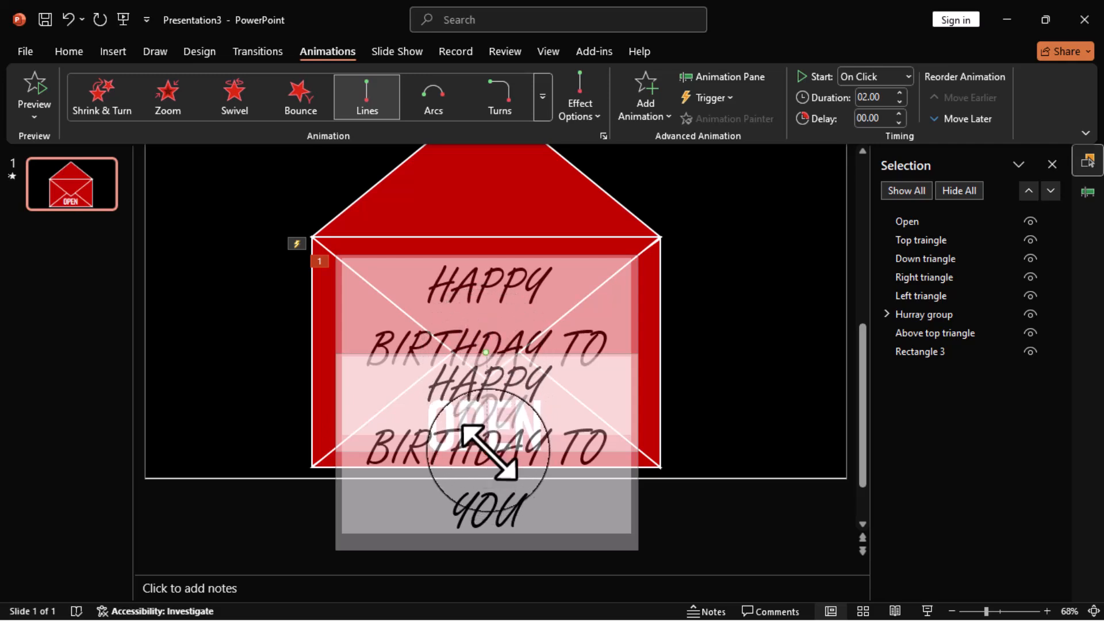
{"action": "left_click_drag", "start_coordinate": [489, 452], "coordinate": [498, 252]}
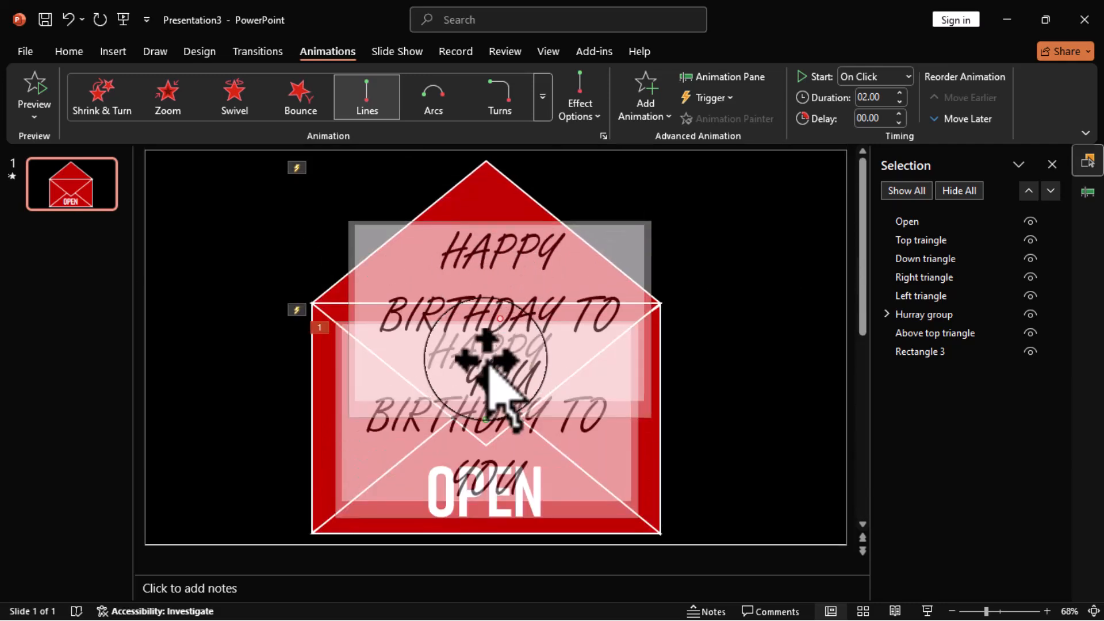
{"action": "left_click", "coordinate": [793, 317]}
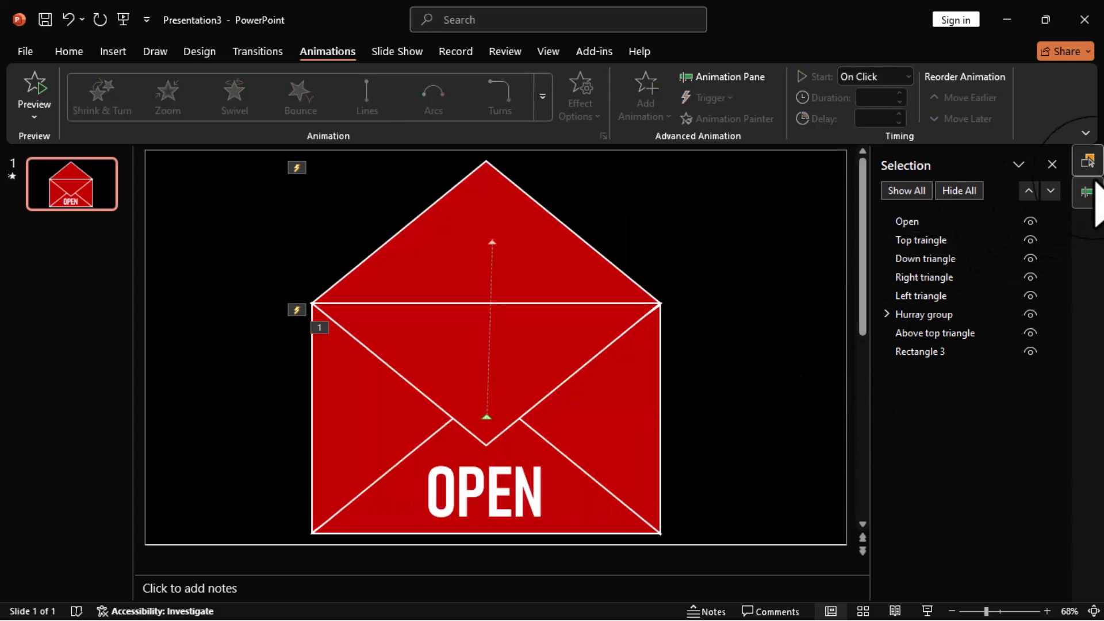
Place the Hurray group's animation below the open flap's under the Open trigger and set it to start After Previous
{"action": "left_click", "coordinate": [1087, 193]}
{"action": "left_click", "coordinate": [971, 215]}
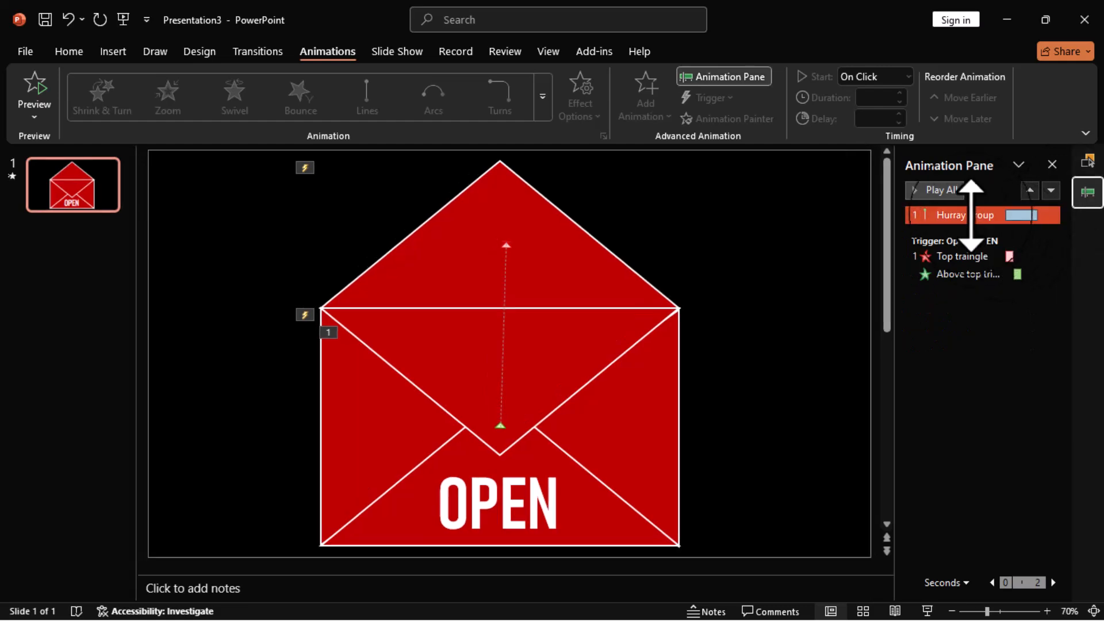
{"action": "left_click_drag", "start_coordinate": [970, 216], "coordinate": [982, 329]}
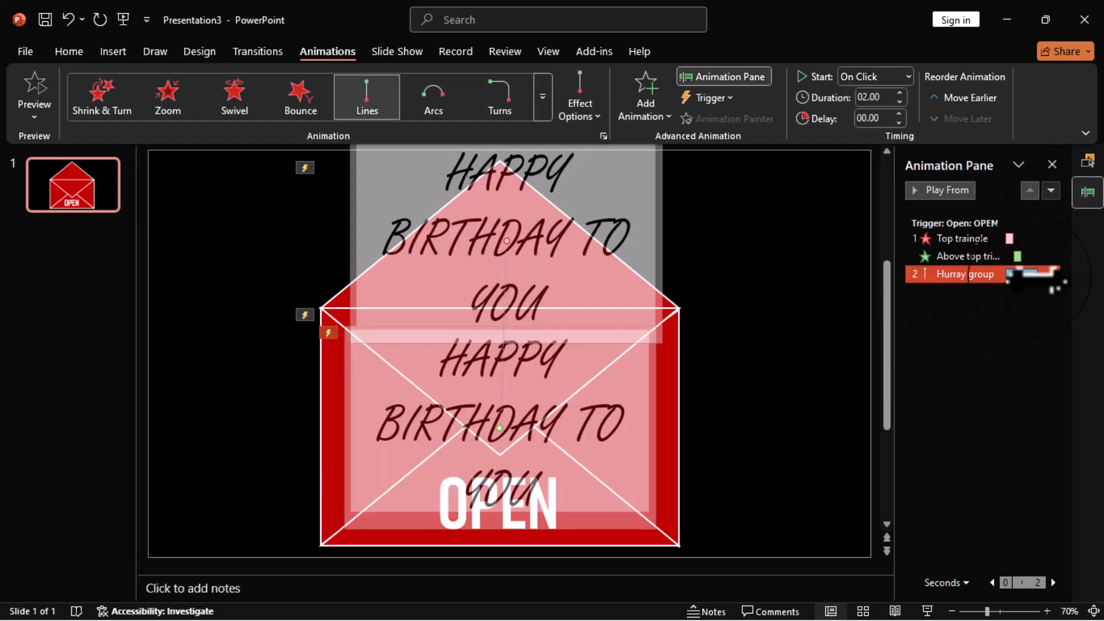
{"action": "left_click", "coordinate": [908, 77]}
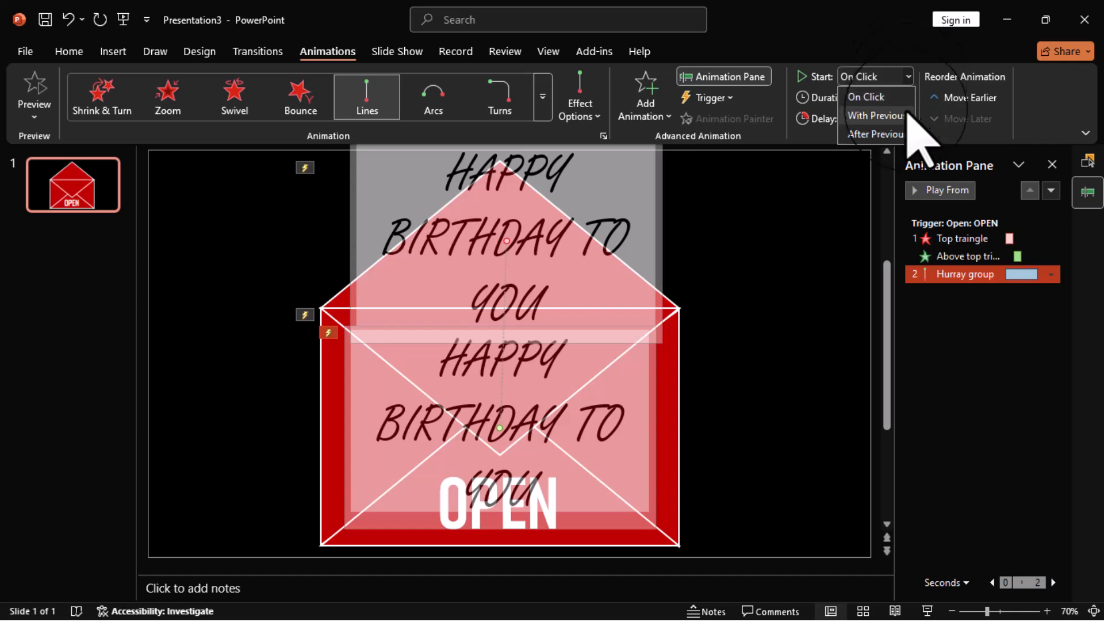
{"action": "left_click", "coordinate": [883, 134]}
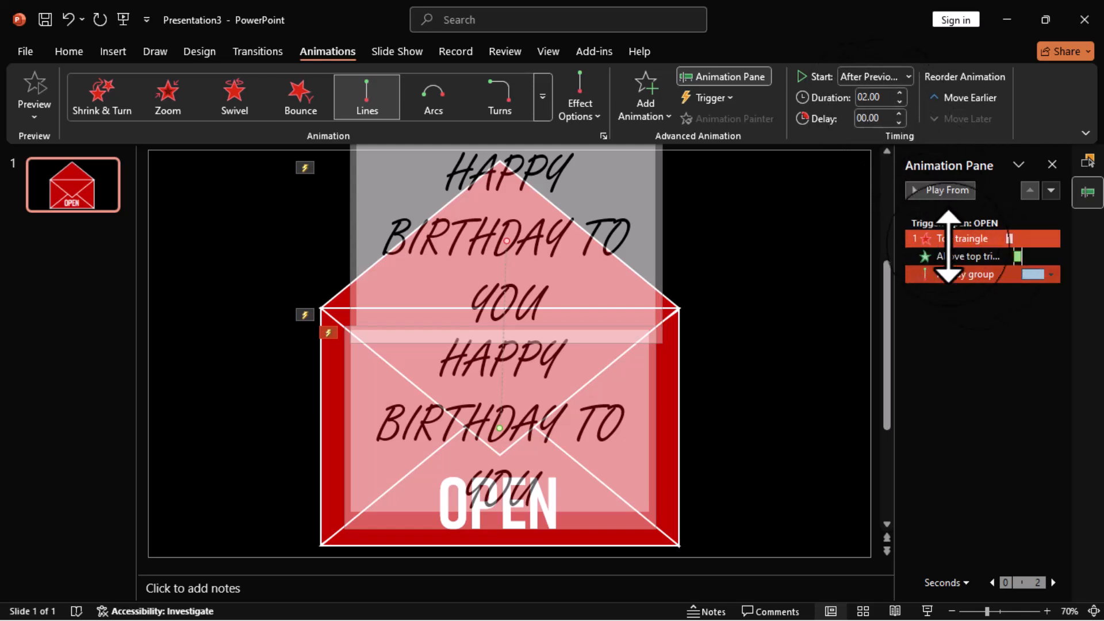
Set the "Above top triangle" animation's duration to 2 seconds and its delay to 1 second
{"action": "left_click", "coordinate": [953, 256]}
{"action": "left_click", "coordinate": [890, 97]}
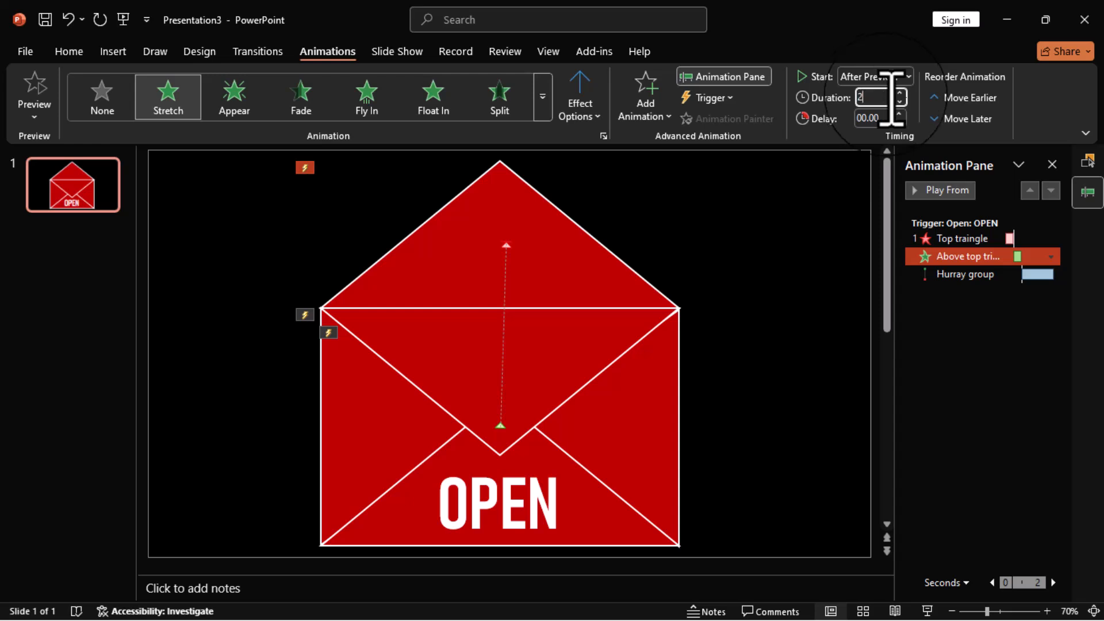
{"action": "type", "text": "2"}
{"action": "left_click", "coordinate": [889, 118]}
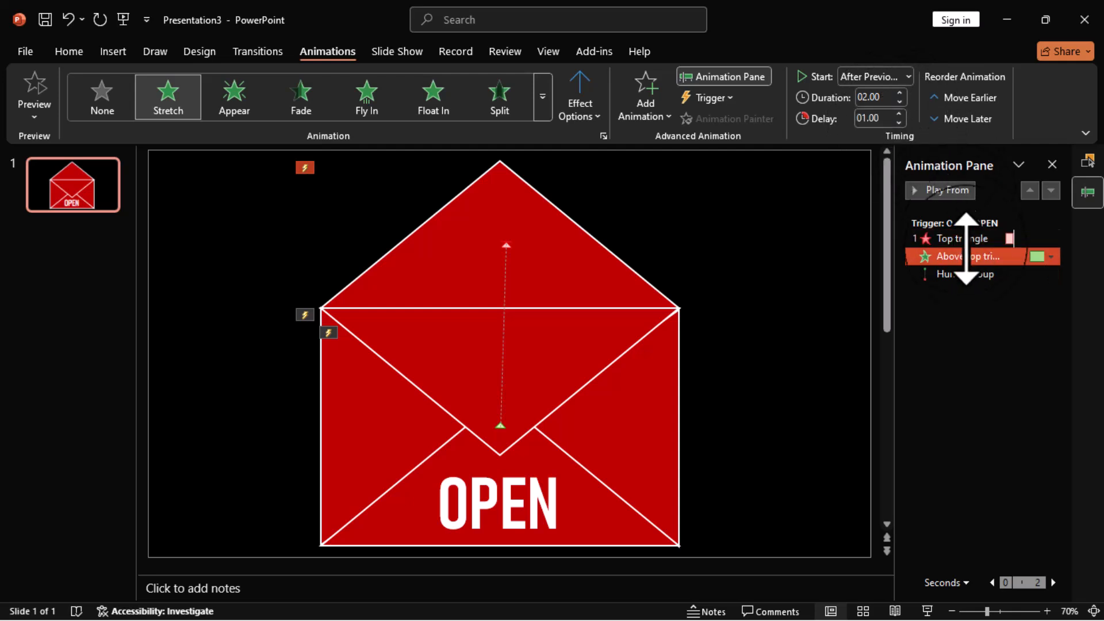
Add a delay to the Hurray group's motion path animation
{"action": "left_click", "coordinate": [966, 275]}
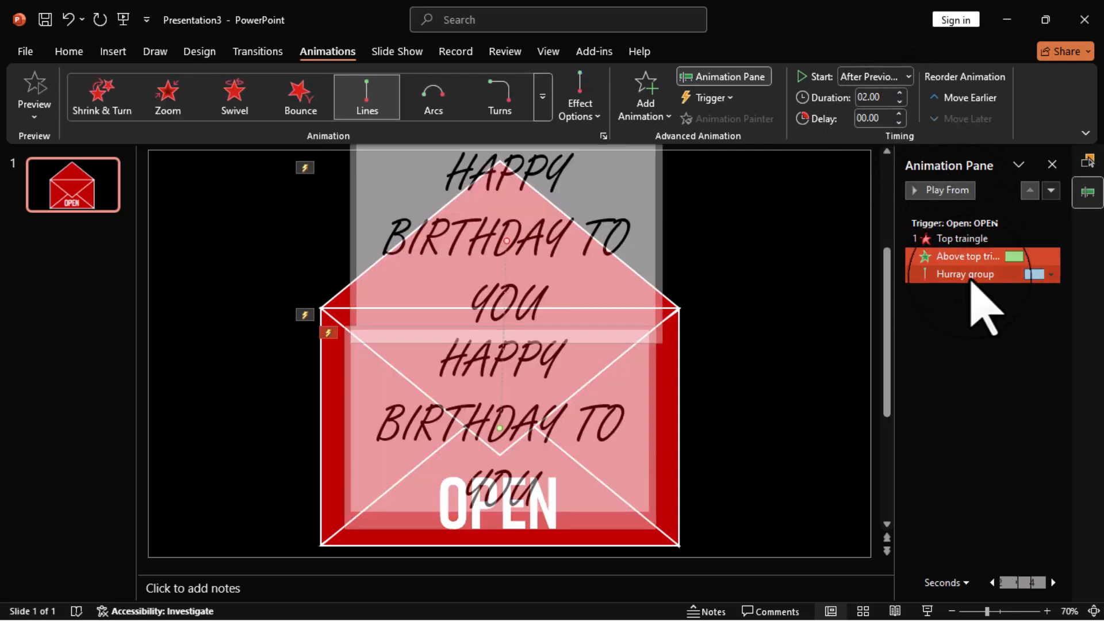
{"action": "left_click", "coordinate": [890, 118]}
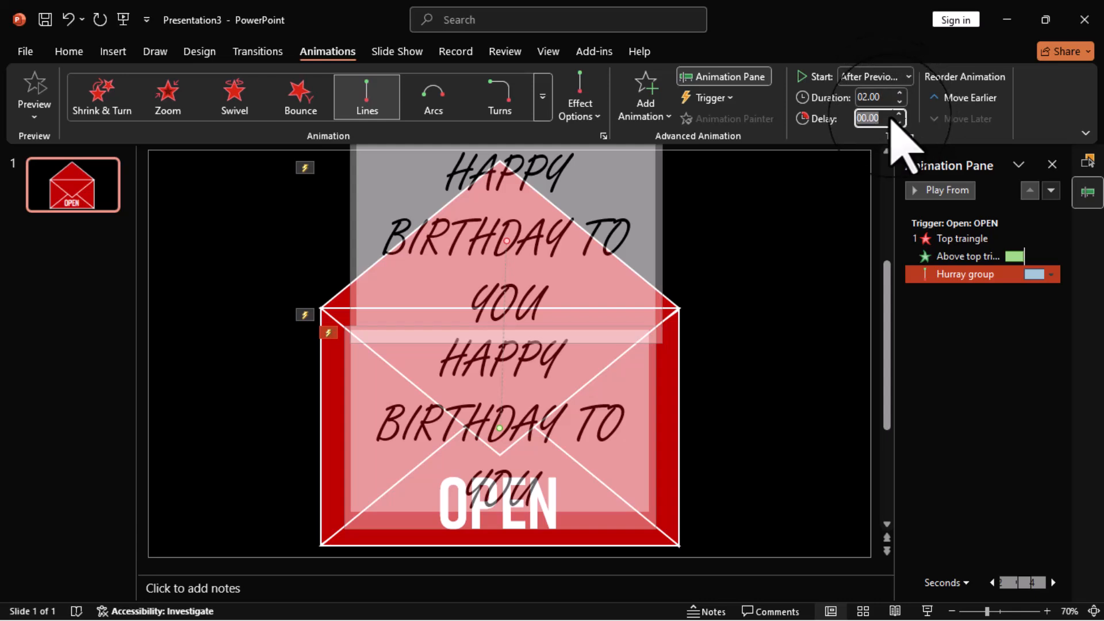
{"action": "left_click", "coordinate": [975, 356]}
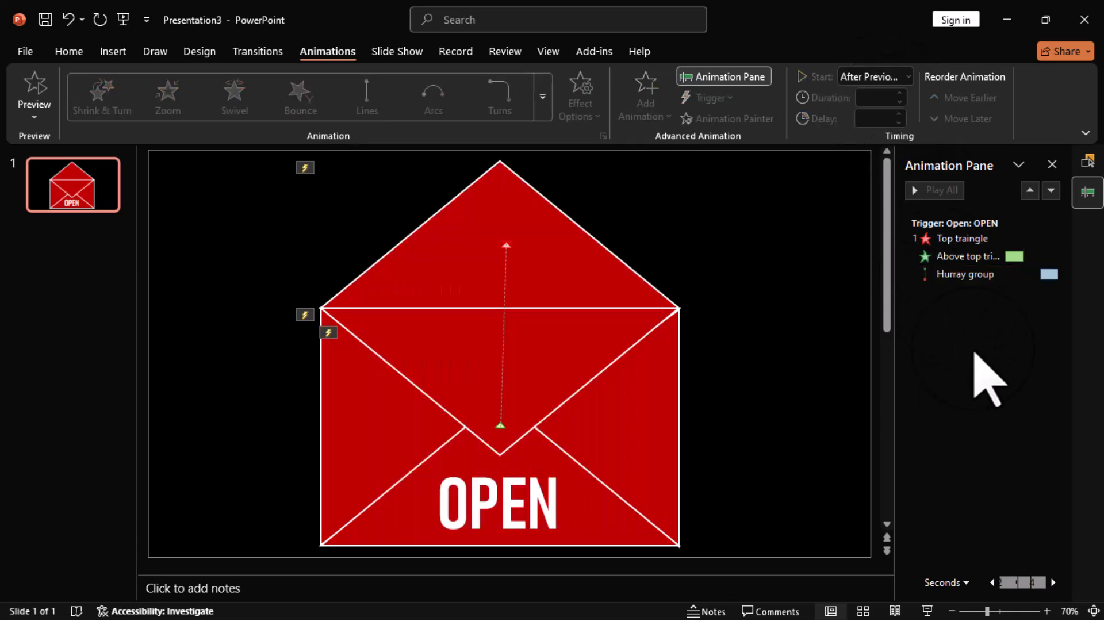
Run the slide show and trigger OPEN to test the card rising from the envelope, and return to editing
{"action": "left_click", "coordinate": [926, 611]}
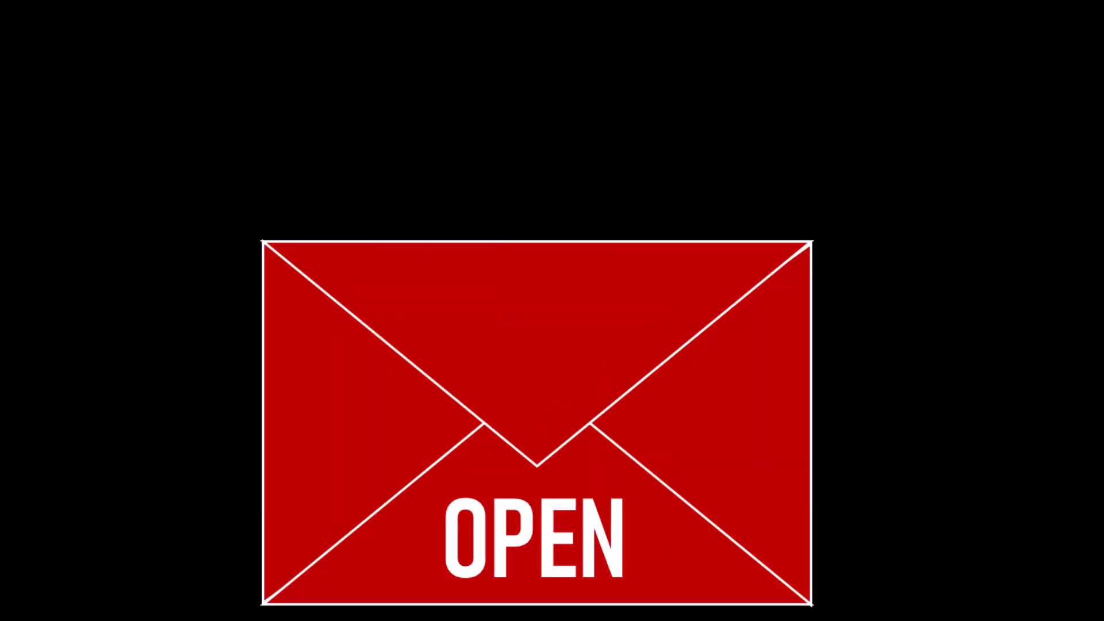
{"action": "left_click", "coordinate": [617, 556]}
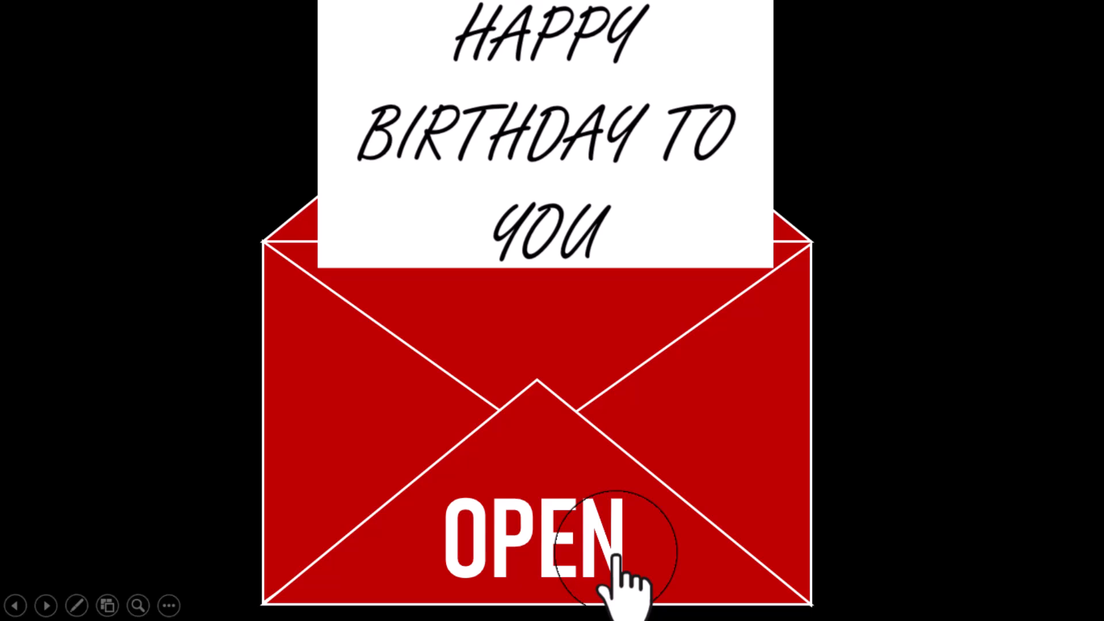
{"action": "key", "text": "Escape"}
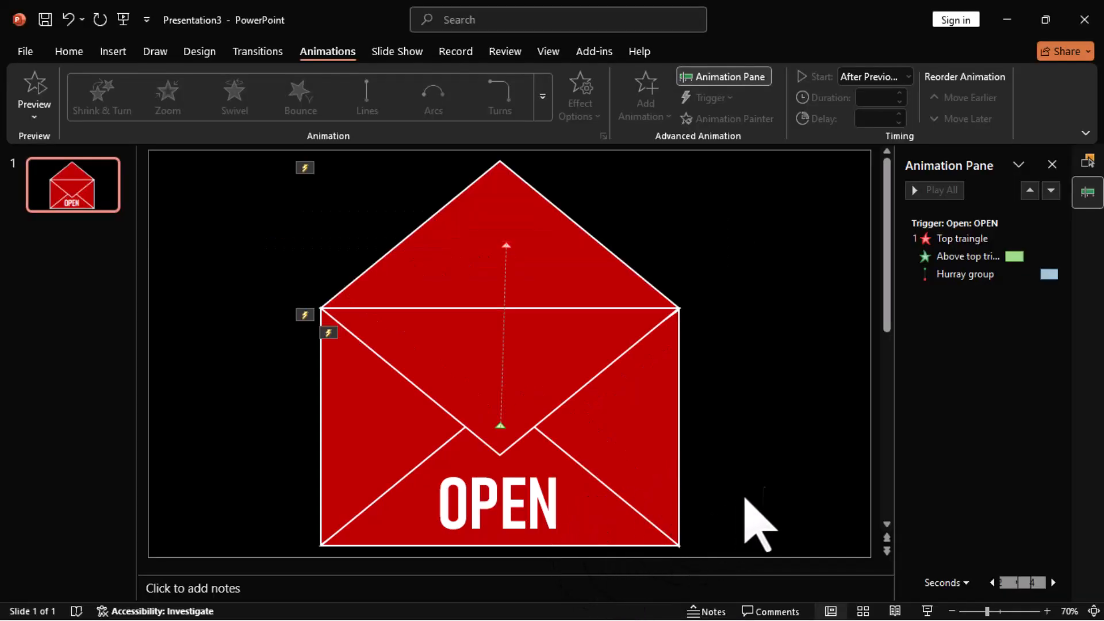
Set the duration of the top triangle's Collapse animation to 2 seconds
{"action": "left_click", "coordinate": [983, 255]}
{"action": "left_click", "coordinate": [980, 239]}
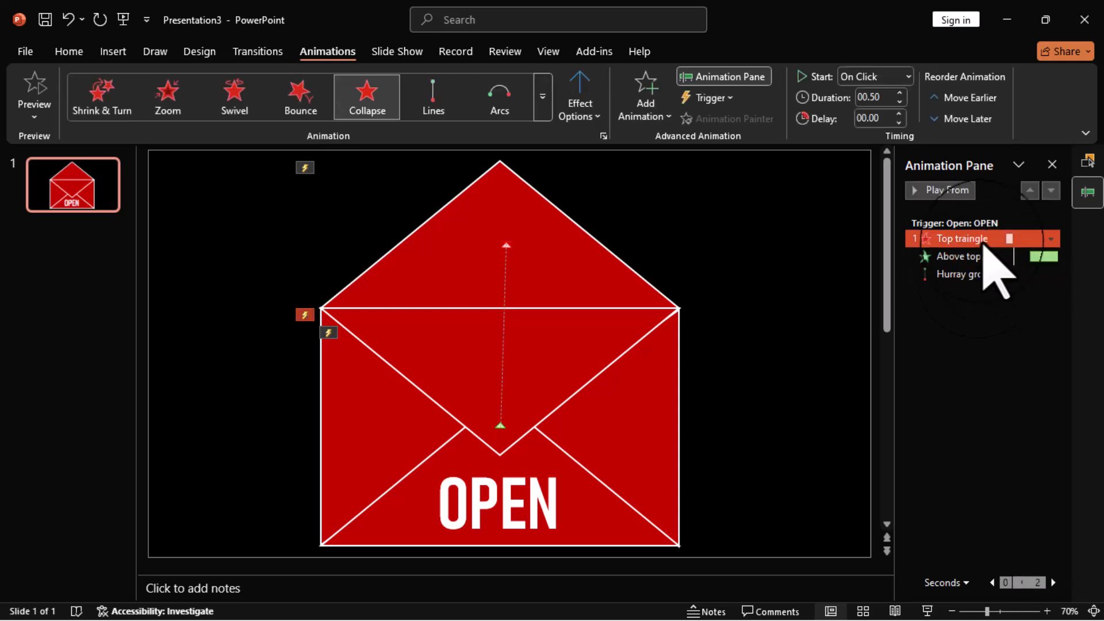
{"action": "left_click", "coordinate": [892, 98]}
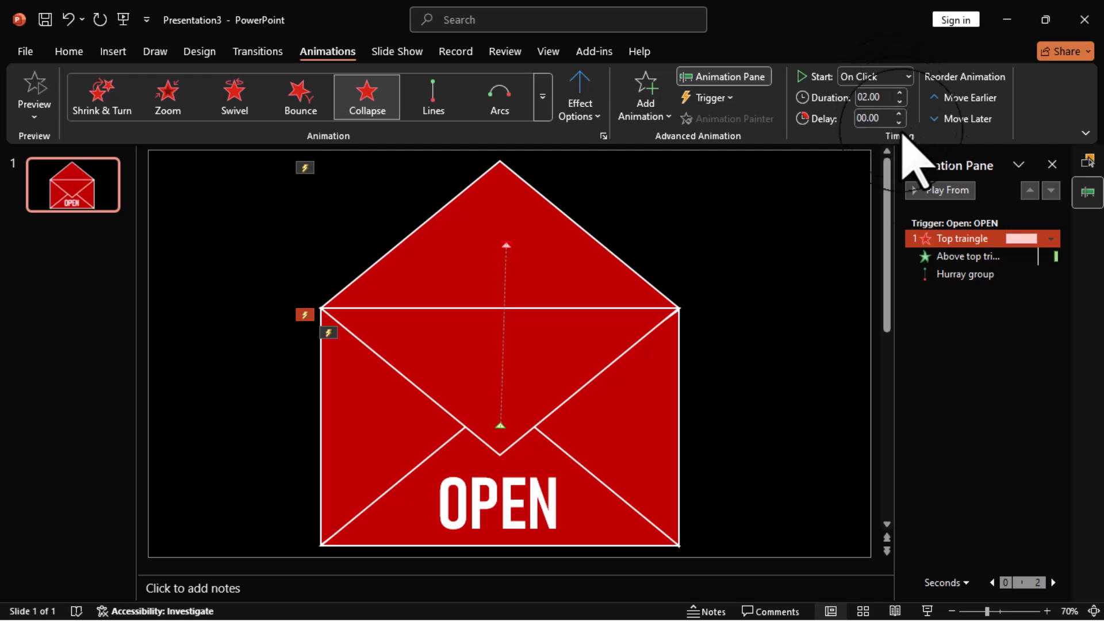
Test the slower flap opening with the OPEN trigger in a slide show, return to editing and clear the selection
{"action": "left_click", "coordinate": [927, 611]}
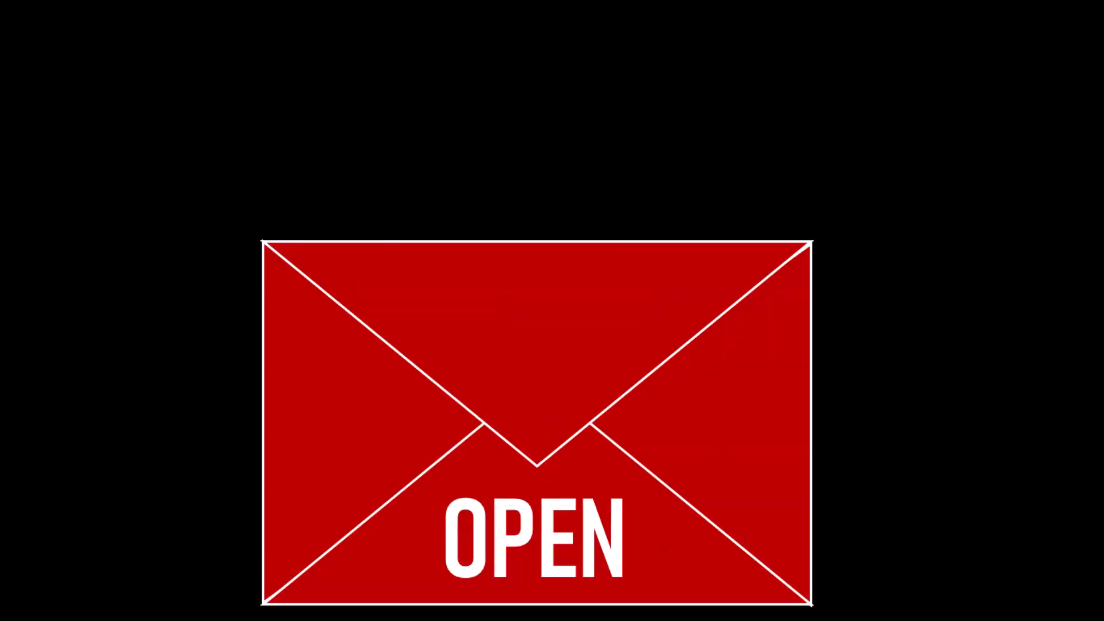
{"action": "left_click", "coordinate": [605, 547]}
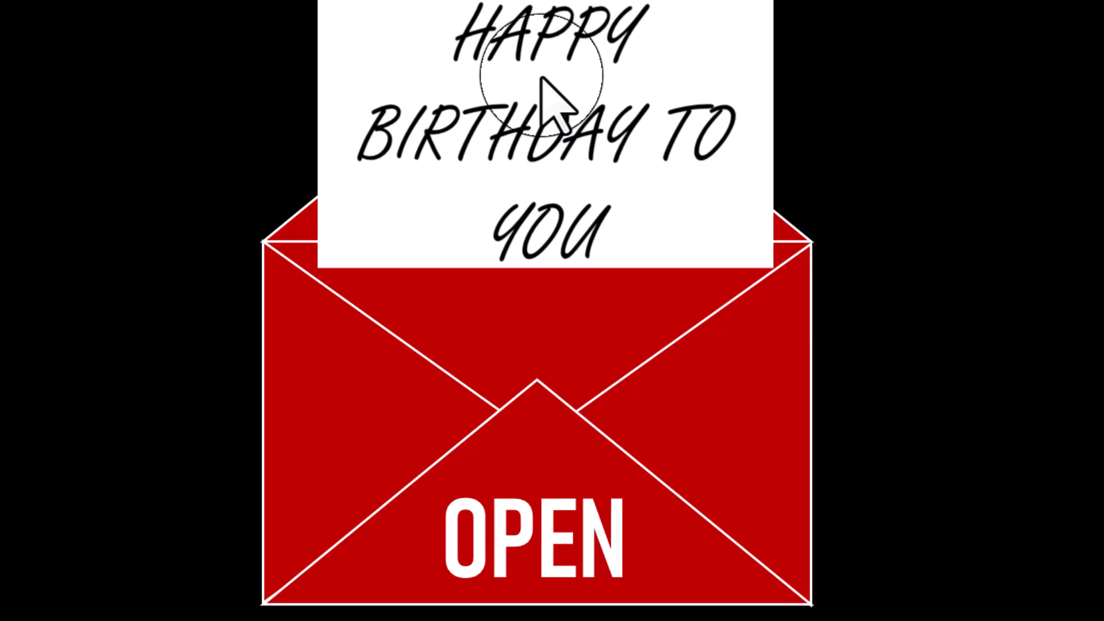
{"action": "key", "text": "Escape"}
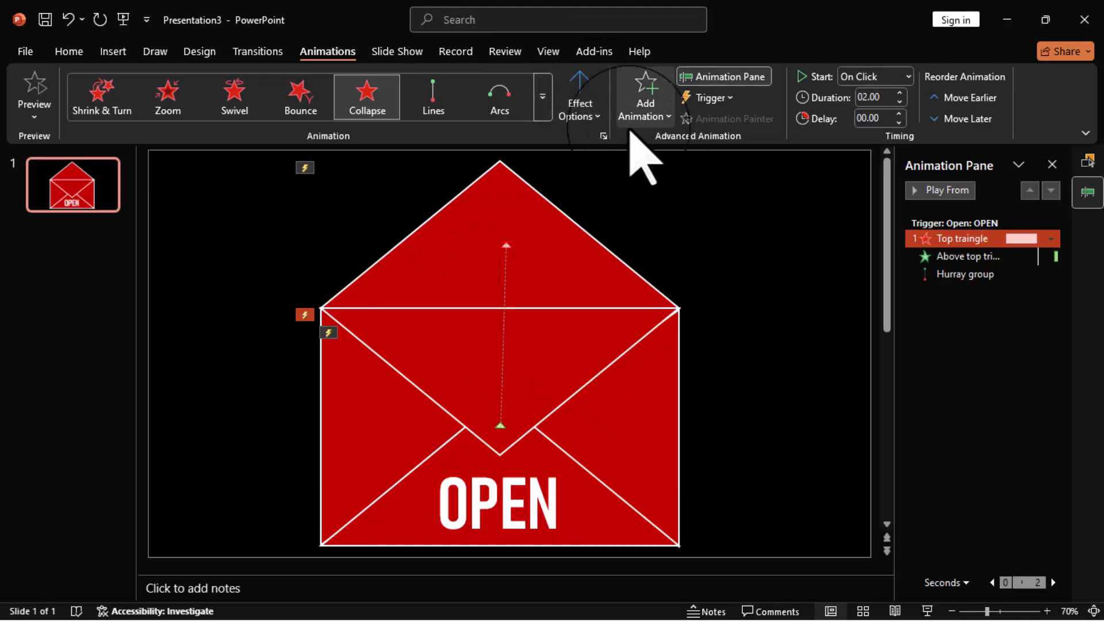
{"action": "left_click", "coordinate": [785, 320]}
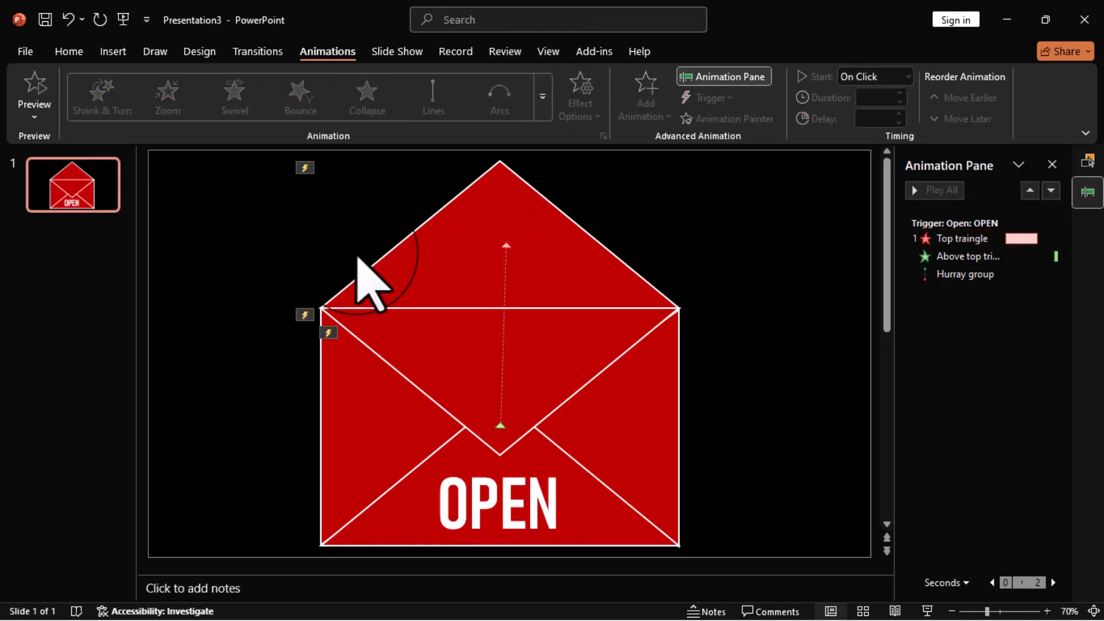
Draw a small five-pointed star on the black background beside the envelope's lower-left corner
{"action": "left_click", "coordinate": [111, 52]}
{"action": "left_click", "coordinate": [274, 99]}
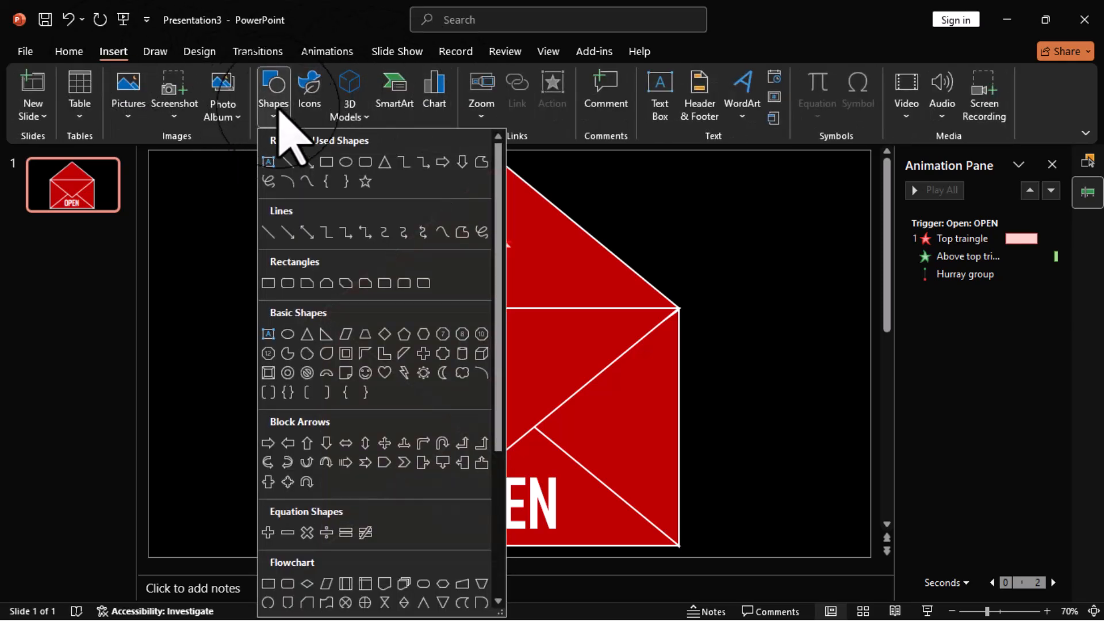
{"action": "scroll", "coordinate": [377, 506], "scroll_direction": "down", "scroll_amount": 3}
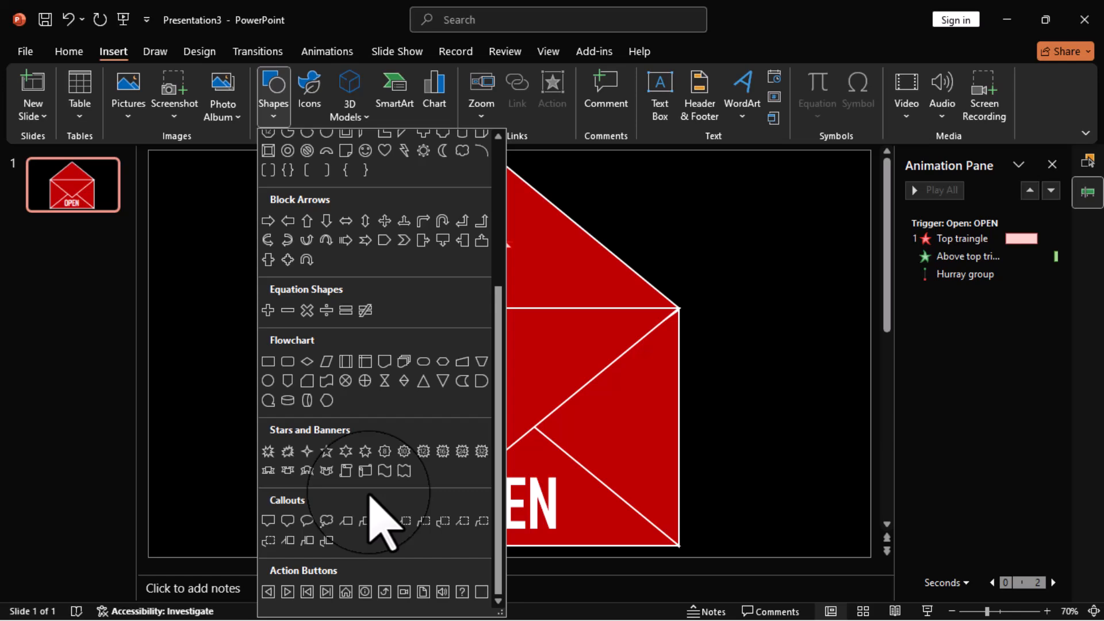
{"action": "left_click", "coordinate": [326, 452]}
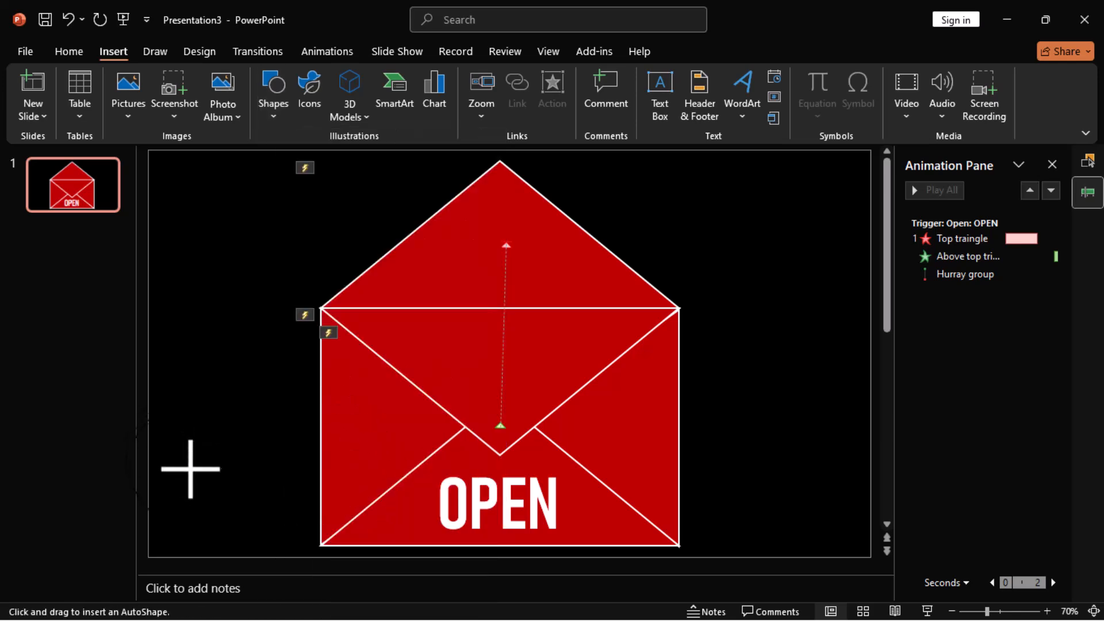
{"action": "left_click_drag", "start_coordinate": [187, 465], "coordinate": [210, 494]}
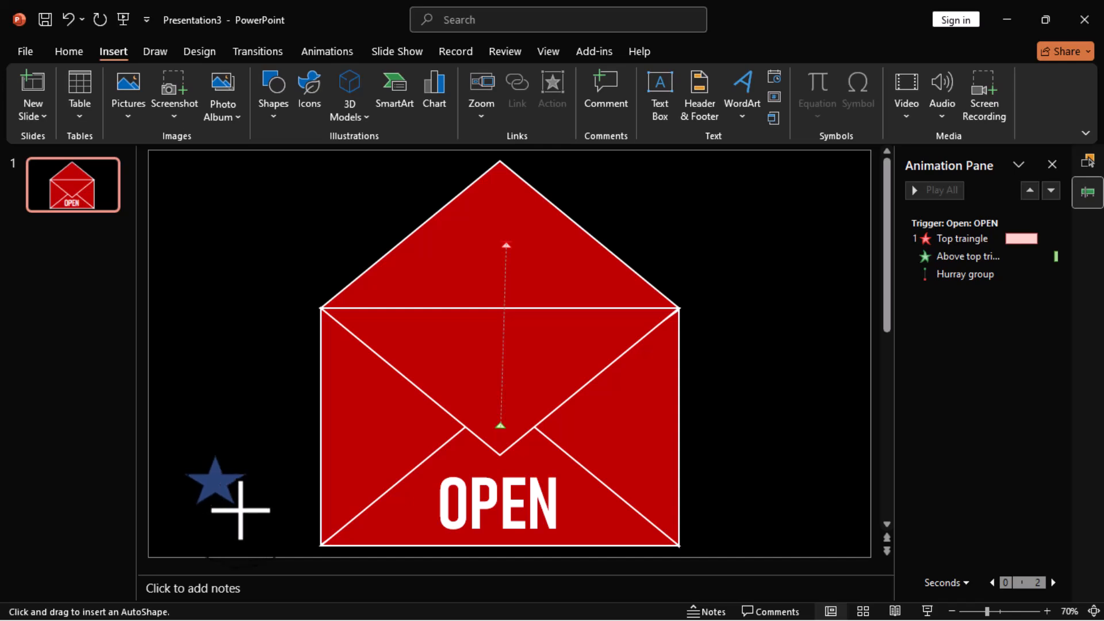
Remove the outline of the star beside the envelope and fill it with yellow
{"action": "left_click_drag", "start_coordinate": [241, 518], "coordinate": [246, 511]}
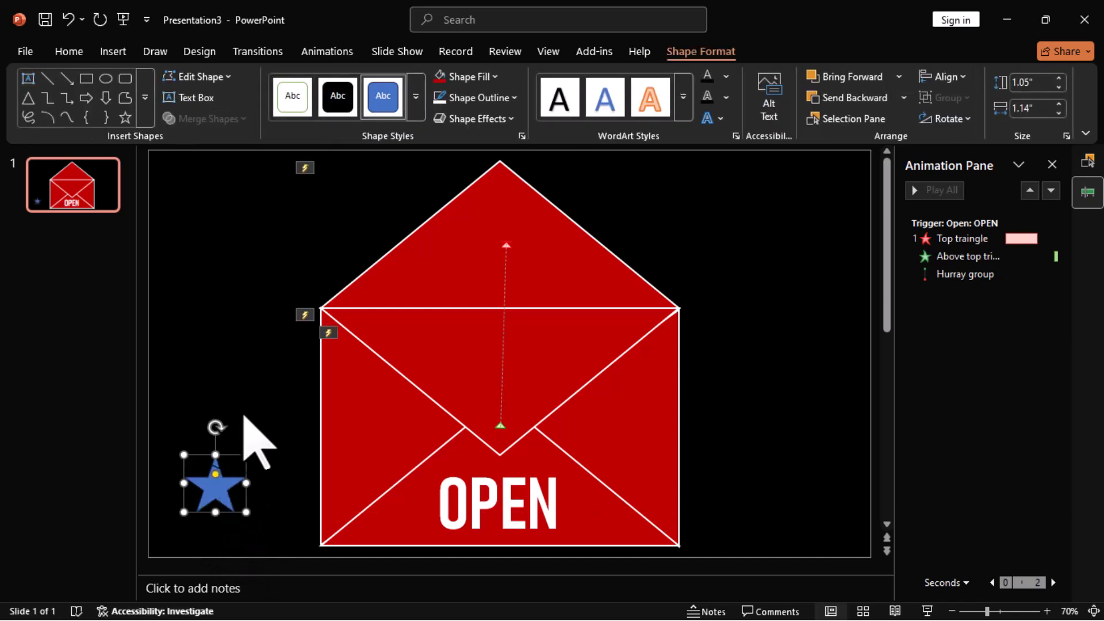
{"action": "left_click", "coordinate": [467, 99]}
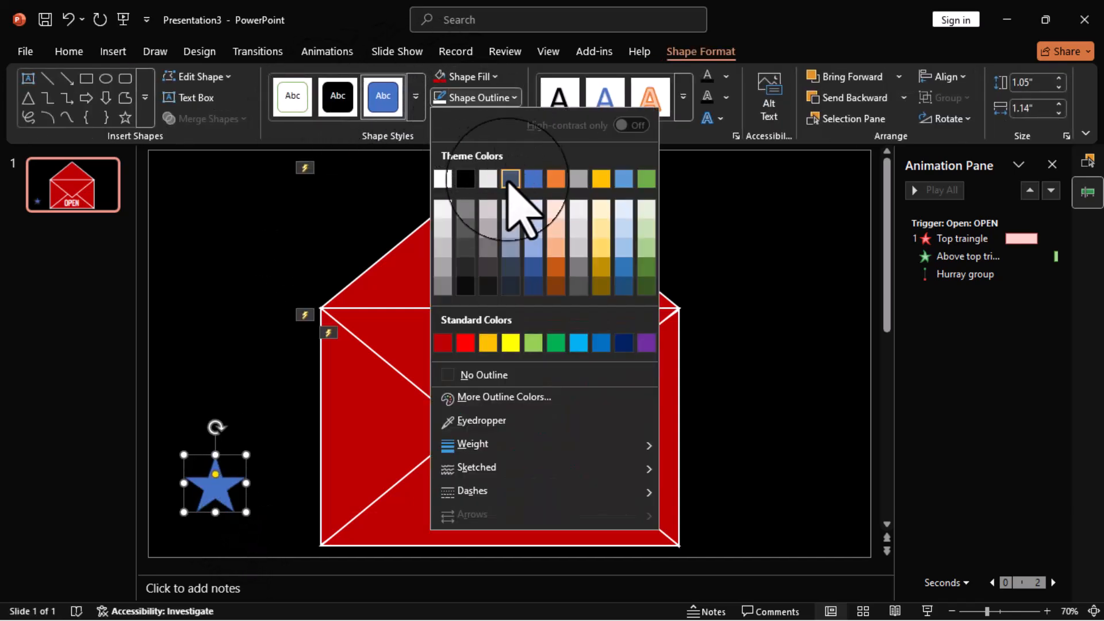
{"action": "left_click", "coordinate": [486, 379]}
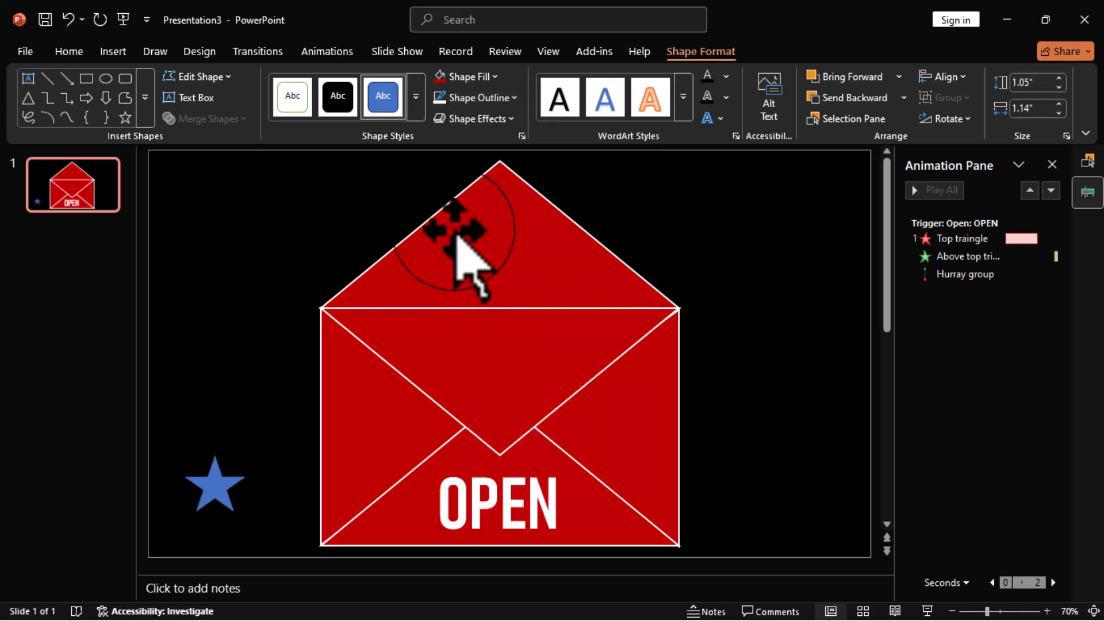
{"action": "left_click", "coordinate": [464, 77]}
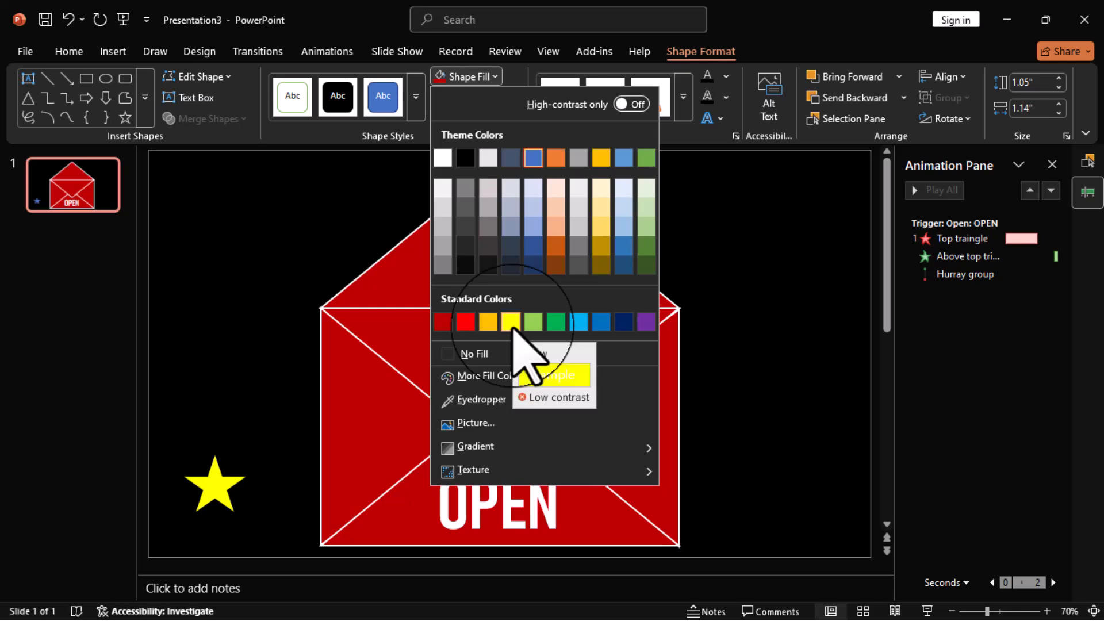
{"action": "left_click", "coordinate": [509, 322]}
Duplicate the yellow star into five, running up the envelope's left side and curving toward the flap's peak
{"action": "left_click_drag", "start_coordinate": [228, 493], "coordinate": [253, 217]}
{"action": "key", "text": "ctrl+z"}
{"action": "key", "text": "ctrl+z"}
{"action": "left_click_drag", "start_coordinate": [230, 304], "coordinate": [372, 189]}
{"action": "key", "text": "ctrl+z"}
{"action": "left_click_drag", "start_coordinate": [286, 216], "coordinate": [375, 266]}
{"action": "scroll", "coordinate": [734, 291], "scroll_direction": "down", "scroll_amount": 2}
{"action": "left_click", "coordinate": [735, 292]}
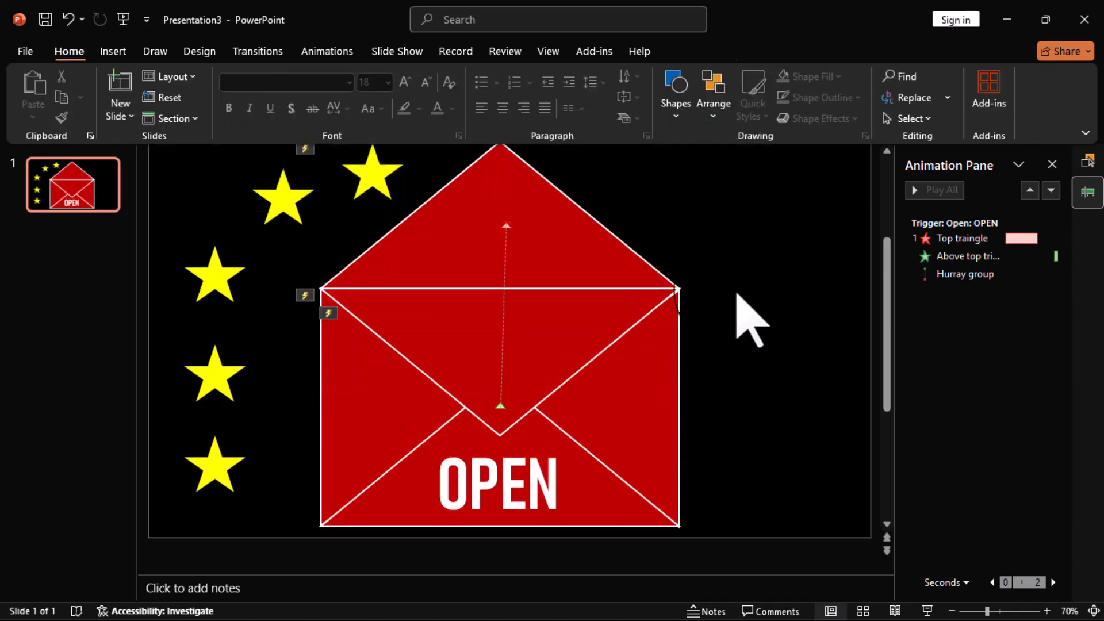
Select the five stars along the envelope's left side and place a copy of them on its right side
{"action": "left_click", "coordinate": [217, 466]}
{"action": "left_click", "coordinate": [220, 374], "text": "shift"}
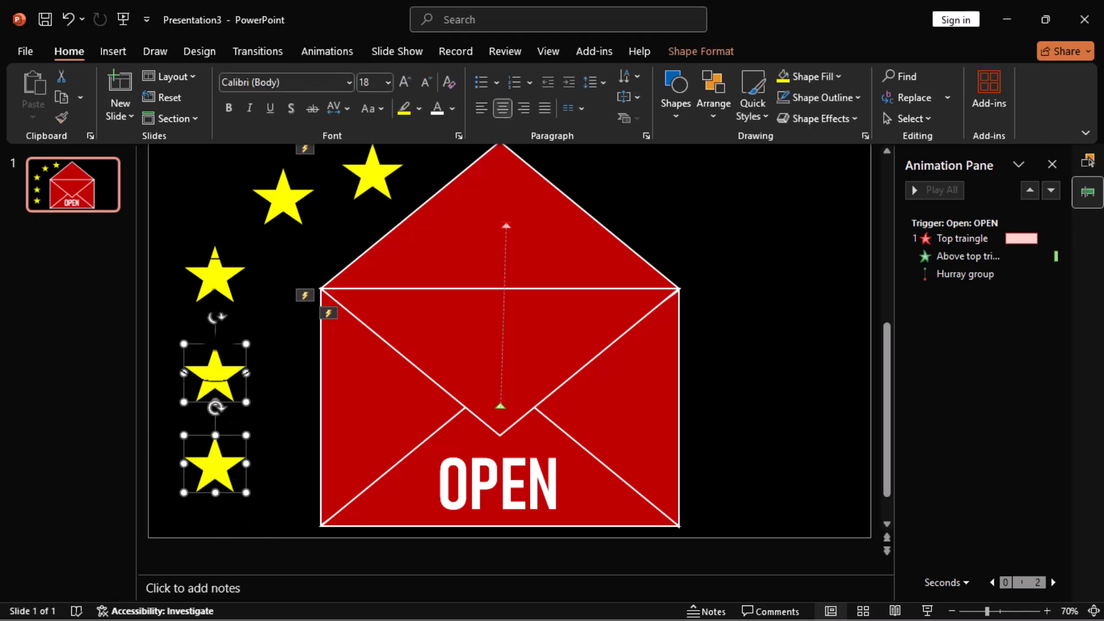
{"action": "left_click", "coordinate": [220, 278], "text": "shift"}
{"action": "left_click", "coordinate": [292, 210], "text": "shift"}
{"action": "left_click", "coordinate": [374, 179], "text": "shift"}
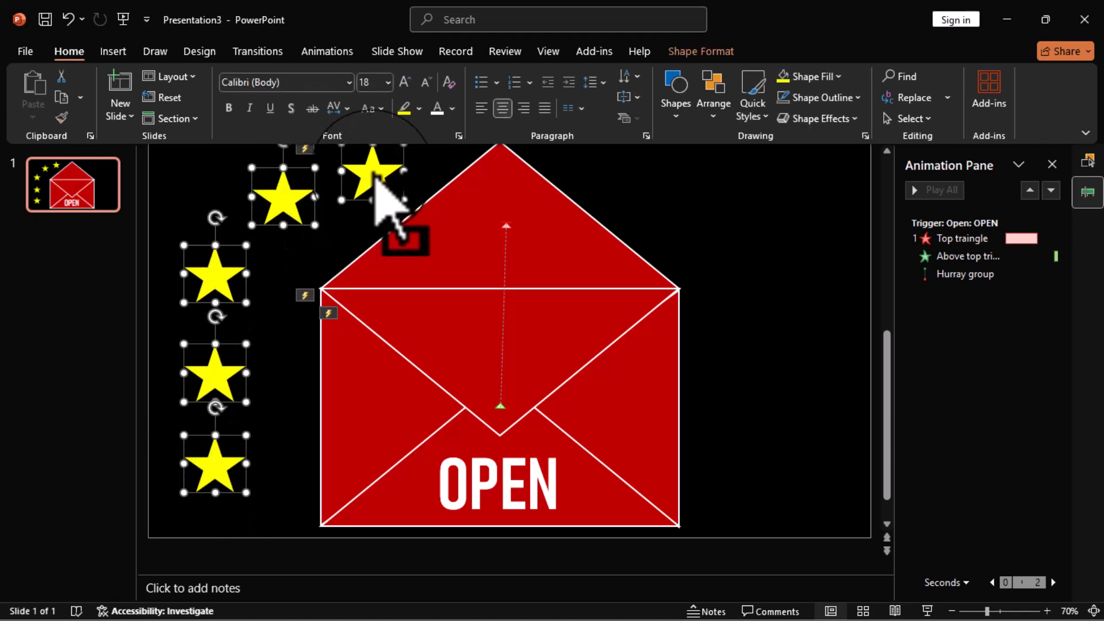
{"action": "left_click", "coordinate": [1087, 161]}
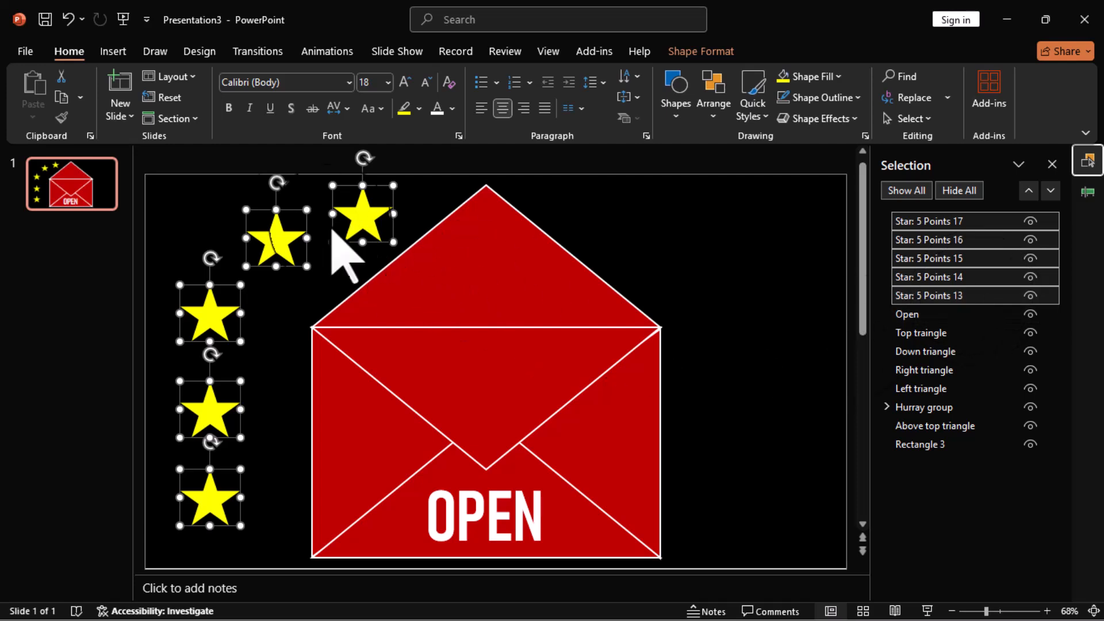
{"action": "left_click_drag", "start_coordinate": [366, 230], "coordinate": [874, 319]}
{"action": "left_click_drag", "start_coordinate": [873, 319], "coordinate": [878, 318]}
Shift the three lower right-hand stars outward and move the outermost top star beside the flap's peak to mirror the left-hand arc
{"action": "left_click", "coordinate": [708, 296]}
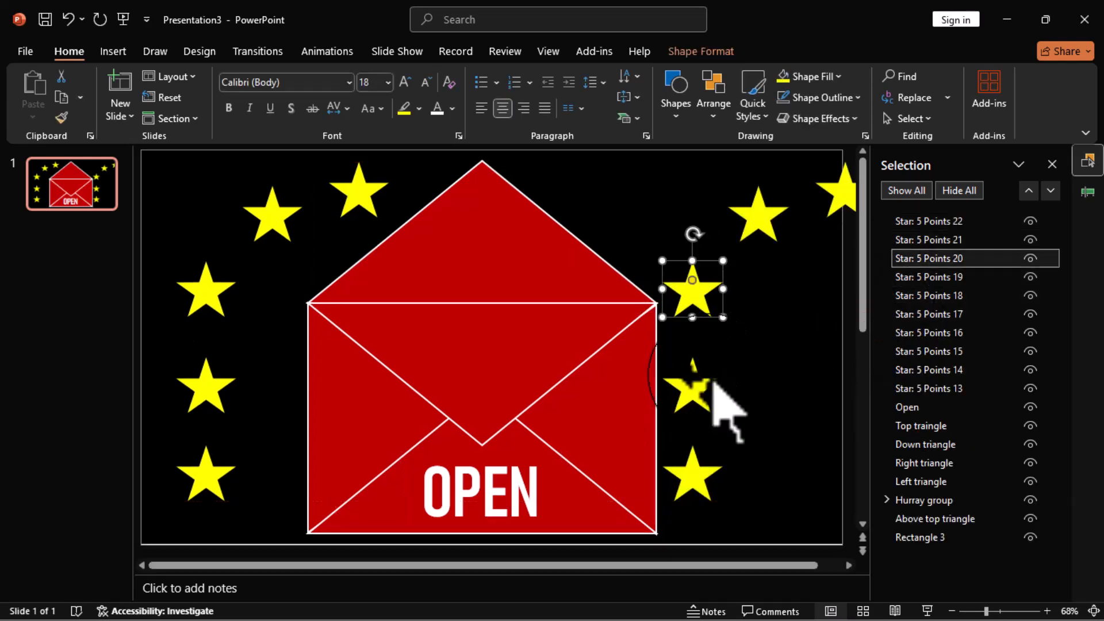
{"action": "left_click", "coordinate": [703, 382]}
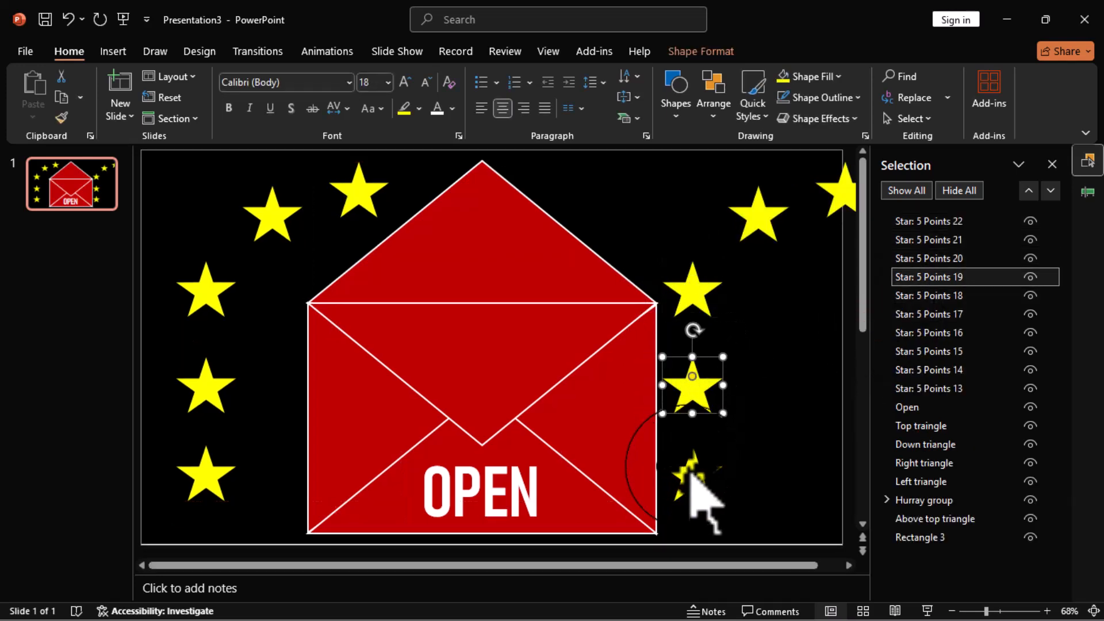
{"action": "left_click", "coordinate": [692, 471]}
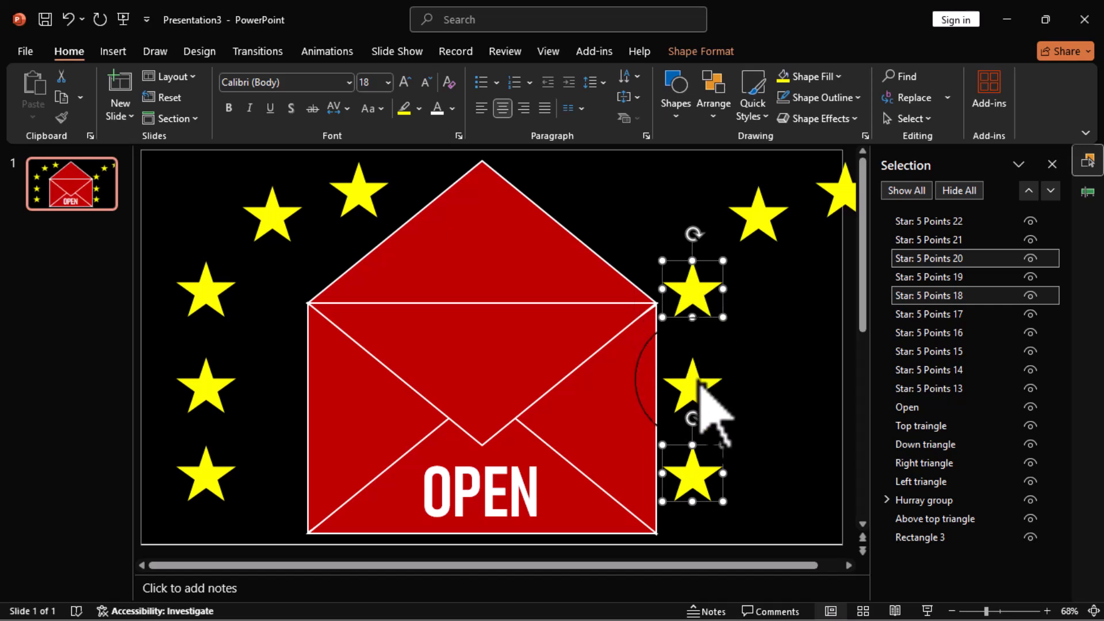
{"action": "left_click", "coordinate": [699, 382], "text": "shift"}
{"action": "left_click_drag", "start_coordinate": [696, 385], "coordinate": [792, 392]}
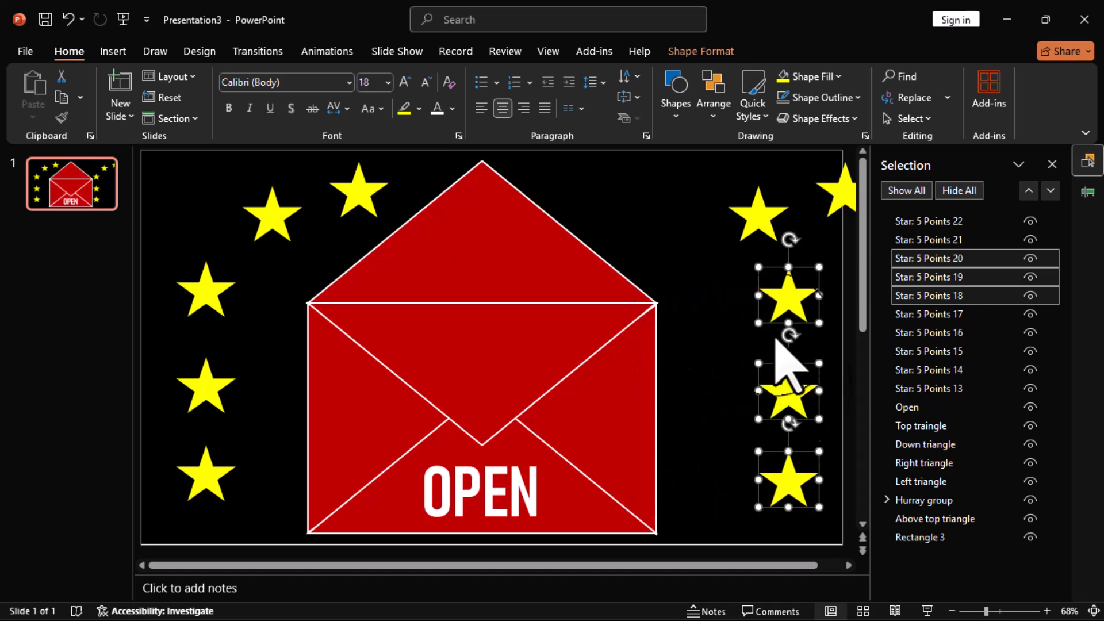
{"action": "left_click", "coordinate": [840, 194]}
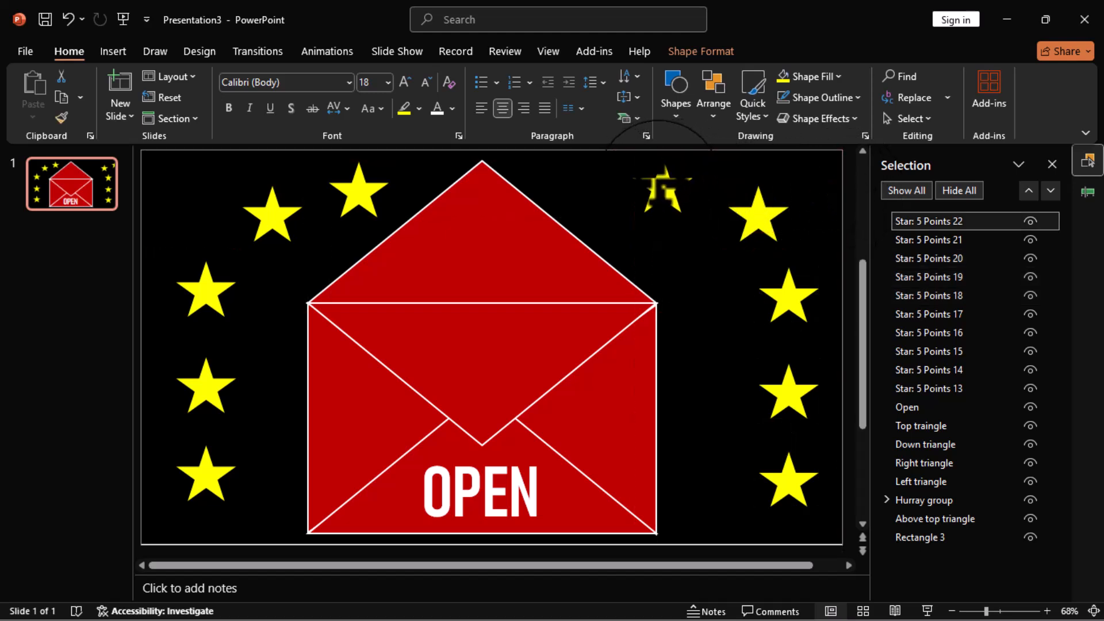
{"action": "left_click_drag", "start_coordinate": [664, 190], "coordinate": [665, 186]}
{"action": "left_click", "coordinate": [719, 295]}
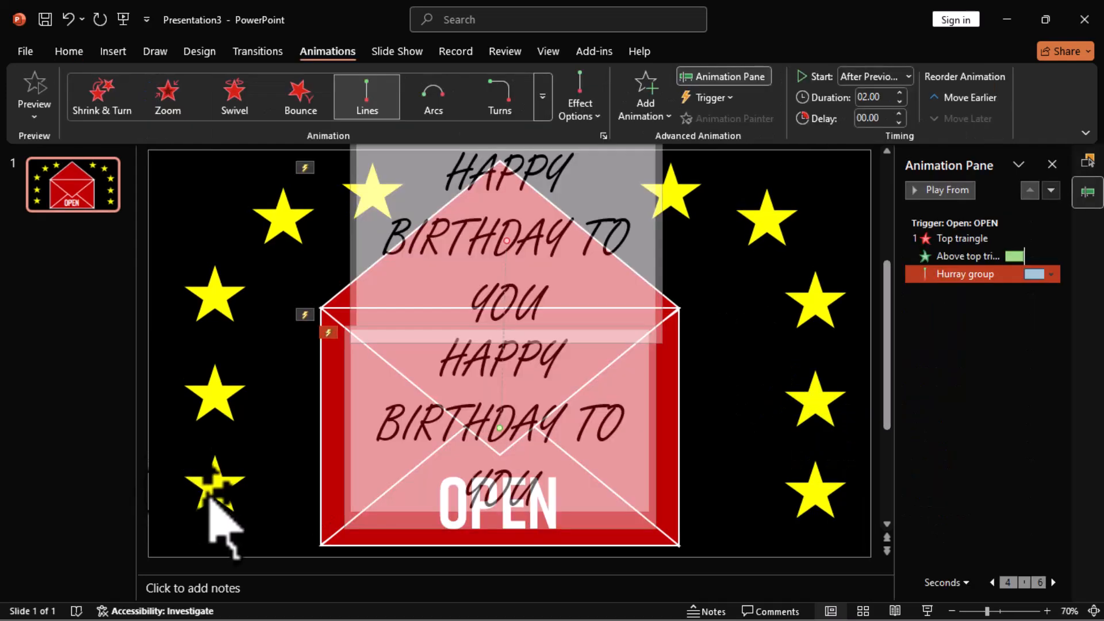
Apply the Appear animation to all ten stars and place their effects under the OPEN trigger after the Hurray group
{"action": "left_click", "coordinate": [210, 499]}
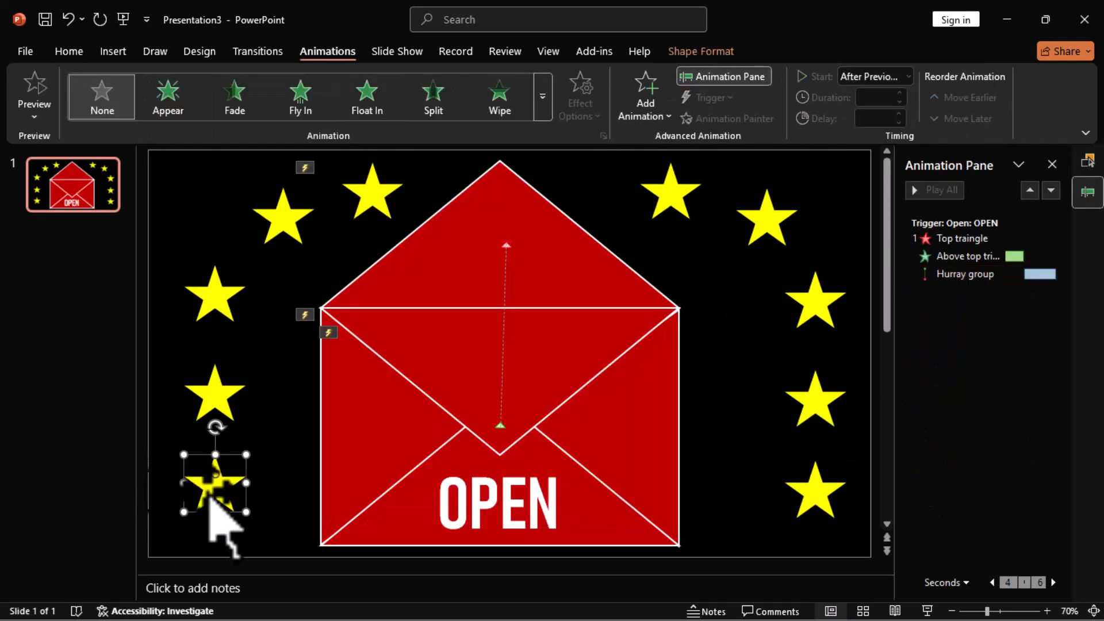
{"action": "left_click", "coordinate": [219, 396], "text": "shift"}
{"action": "left_click", "coordinate": [216, 301], "text": "shift"}
{"action": "left_click", "coordinate": [282, 221], "text": "shift"}
{"action": "left_click", "coordinate": [363, 195], "text": "shift"}
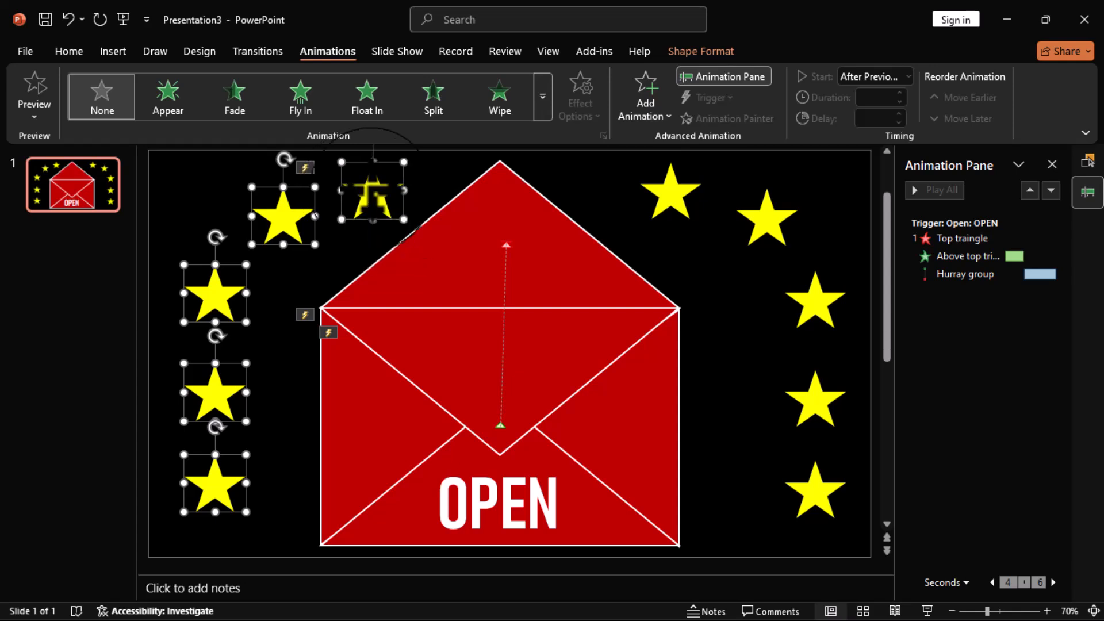
{"action": "left_click", "coordinate": [695, 196], "text": "shift"}
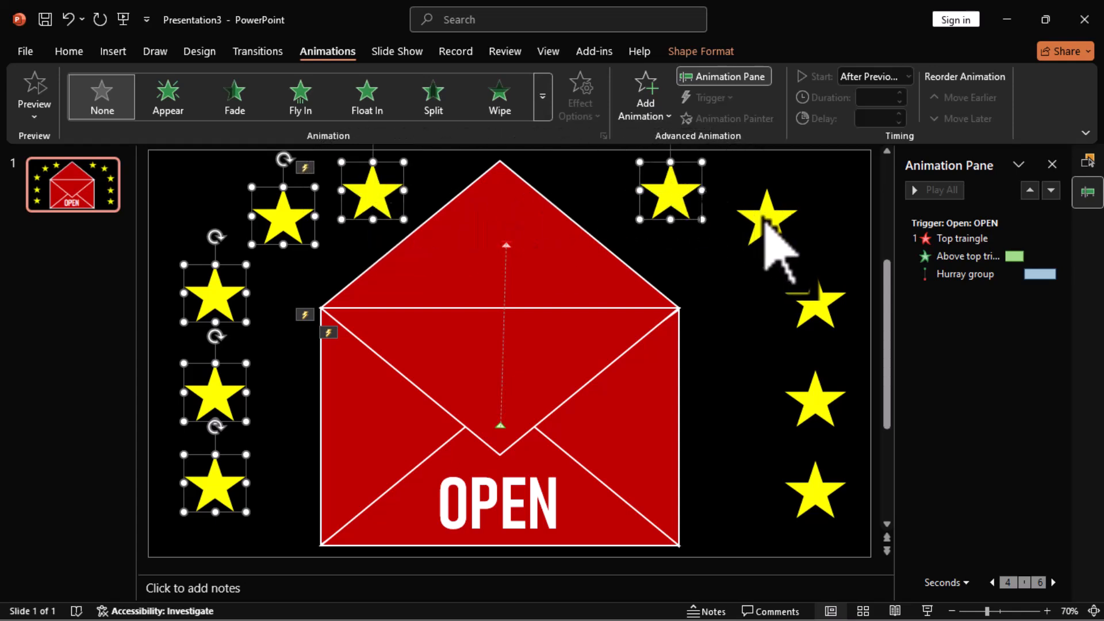
{"action": "left_click", "coordinate": [772, 236], "text": "shift"}
{"action": "left_click", "coordinate": [805, 314], "text": "shift"}
{"action": "left_click", "coordinate": [826, 396], "text": "shift"}
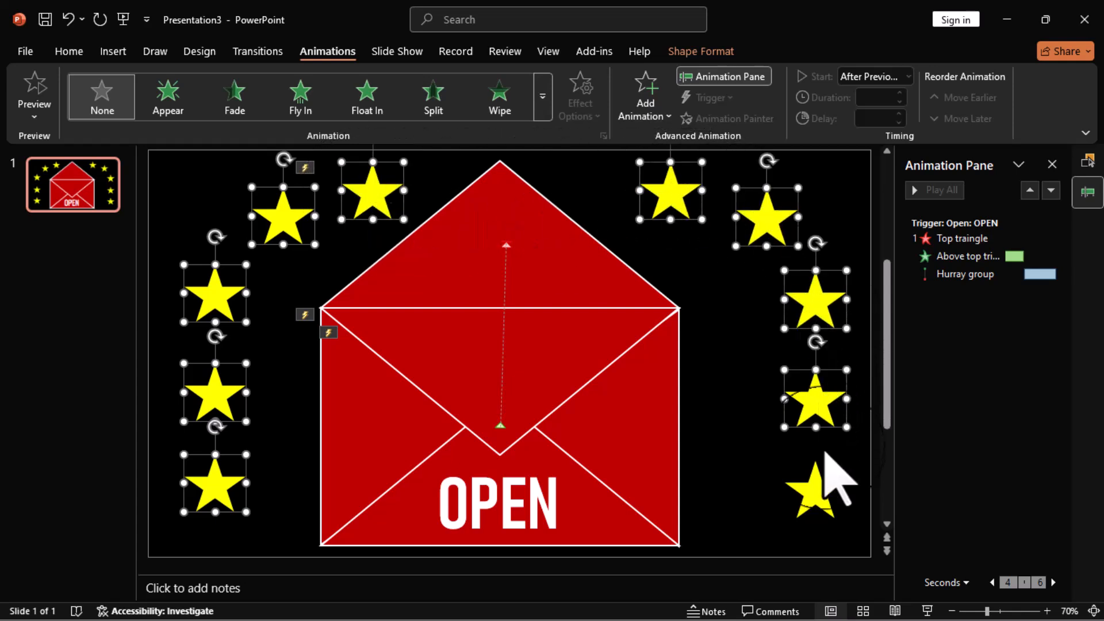
{"action": "left_click", "coordinate": [819, 499], "text": "shift"}
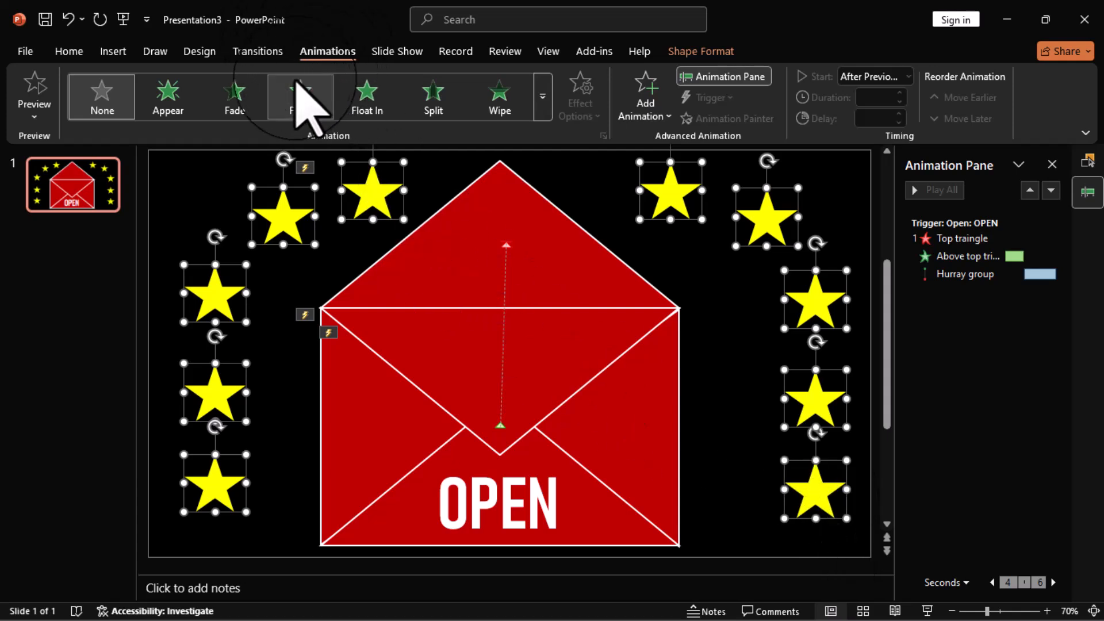
{"action": "left_click", "coordinate": [167, 103]}
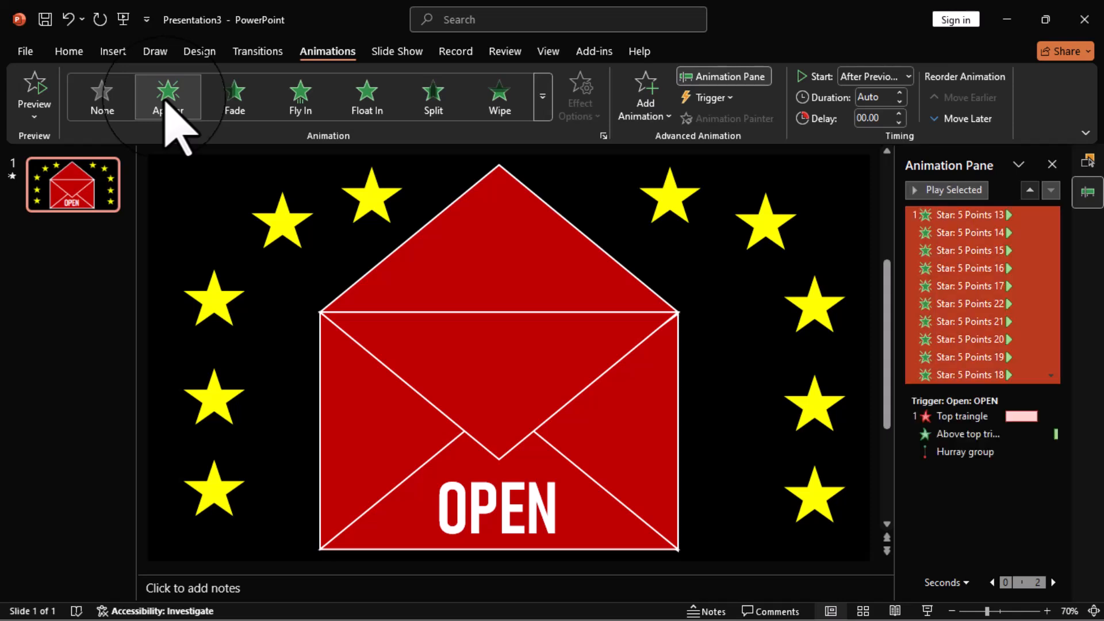
{"action": "left_click_drag", "start_coordinate": [961, 218], "coordinate": [973, 463]}
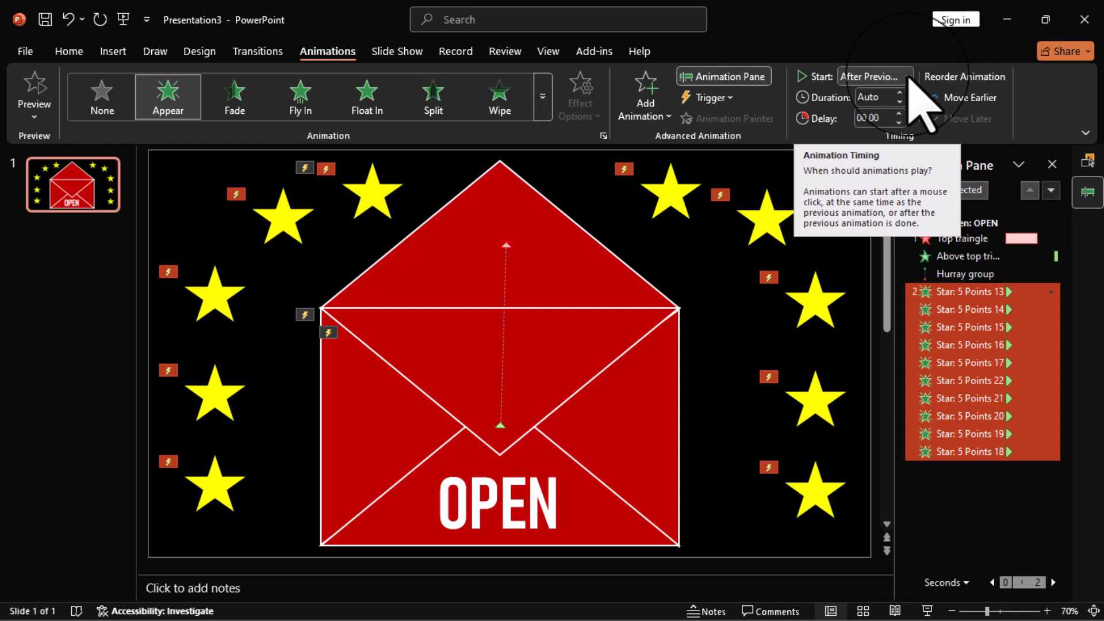
{"action": "left_click", "coordinate": [1000, 511]}
Run the slide show and trigger OPEN to test the star animations, and return to editing
{"action": "key", "text": "F5"}
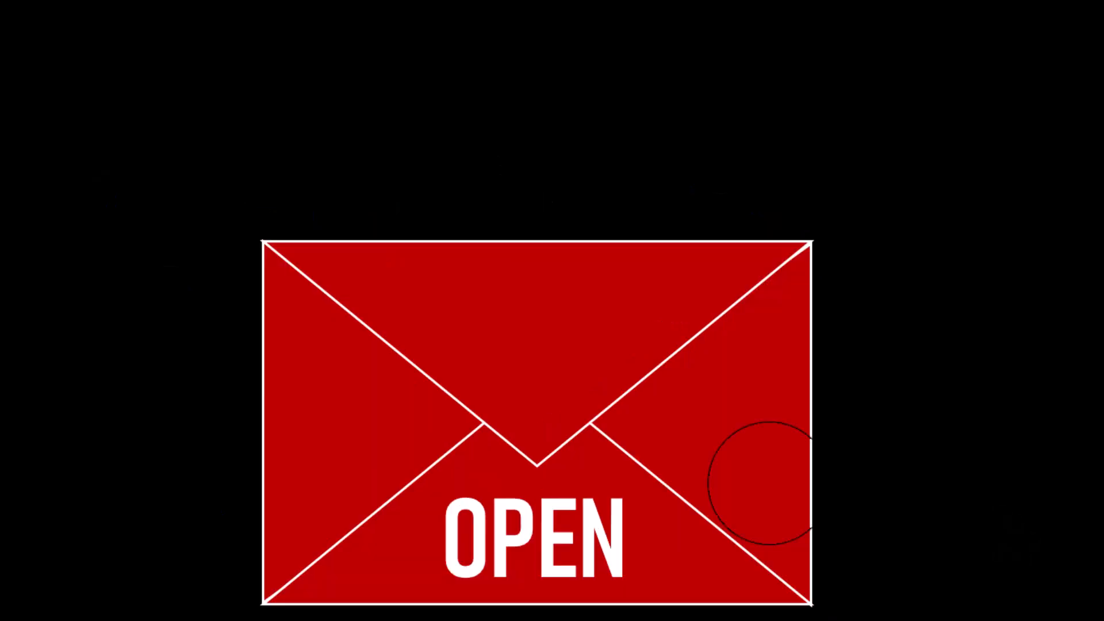
{"action": "left_click", "coordinate": [549, 525]}
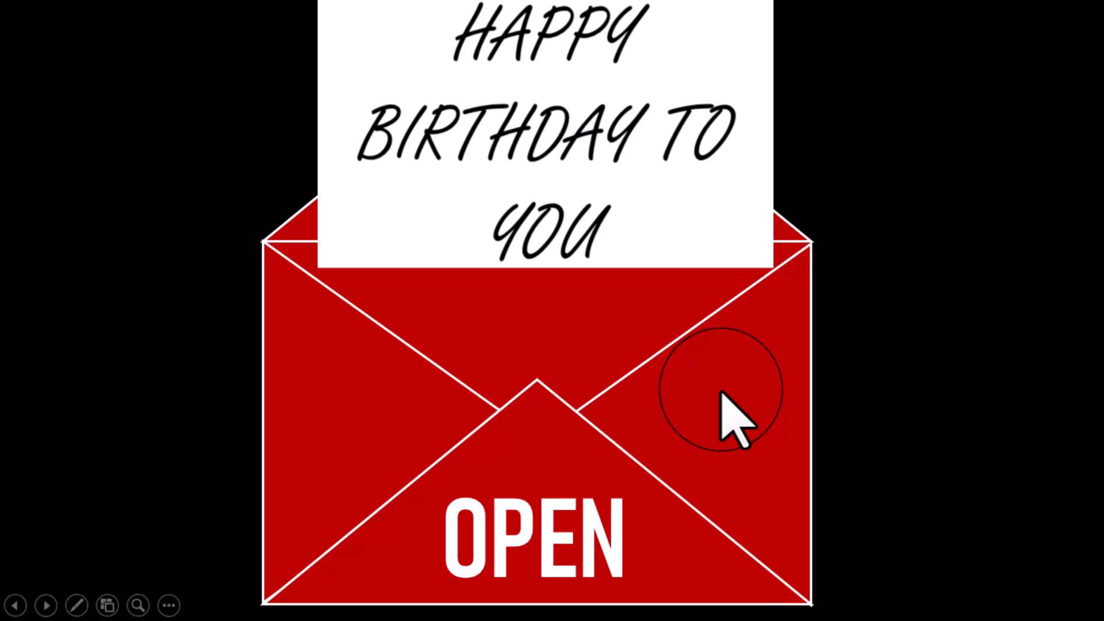
{"action": "key", "text": "Escape"}
Set the first star's Appear animation, Star: 5 Points 13, to start After Previous
{"action": "left_click", "coordinate": [972, 311]}
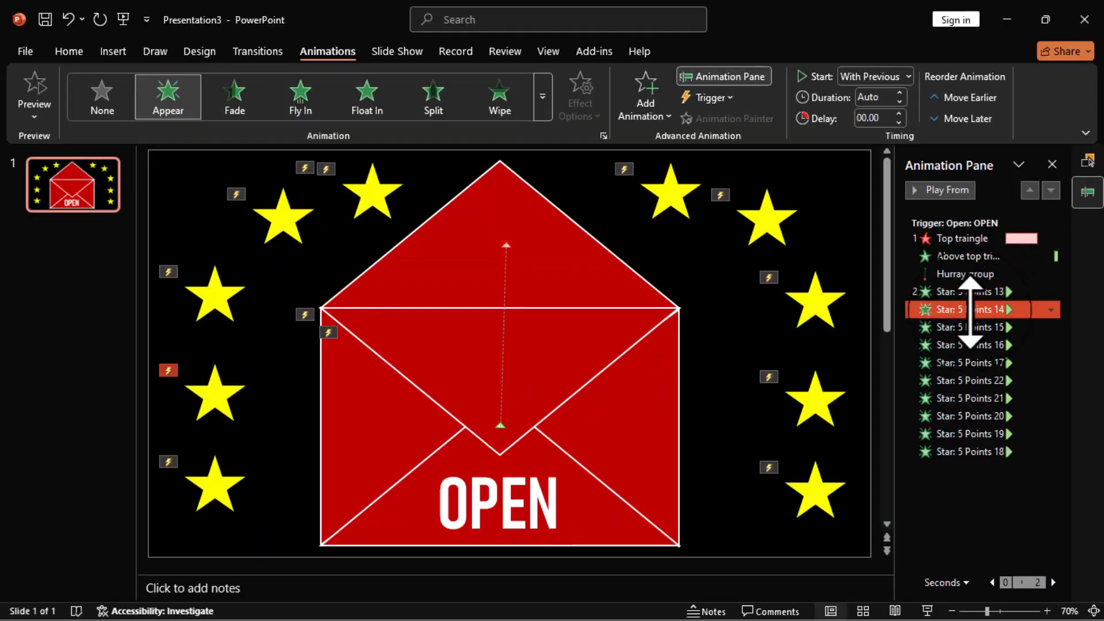
{"action": "left_click", "coordinate": [971, 345], "text": "ctrl"}
{"action": "left_click", "coordinate": [977, 309]}
{"action": "left_click", "coordinate": [981, 291]}
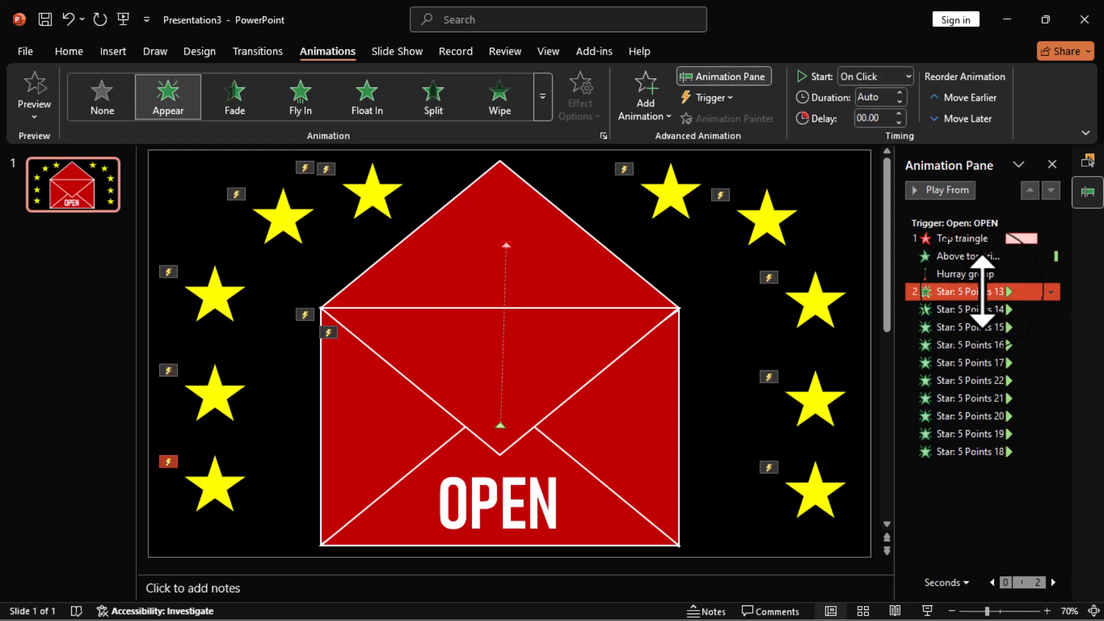
{"action": "left_click", "coordinate": [972, 325], "text": "ctrl"}
{"action": "left_click", "coordinate": [972, 326]}
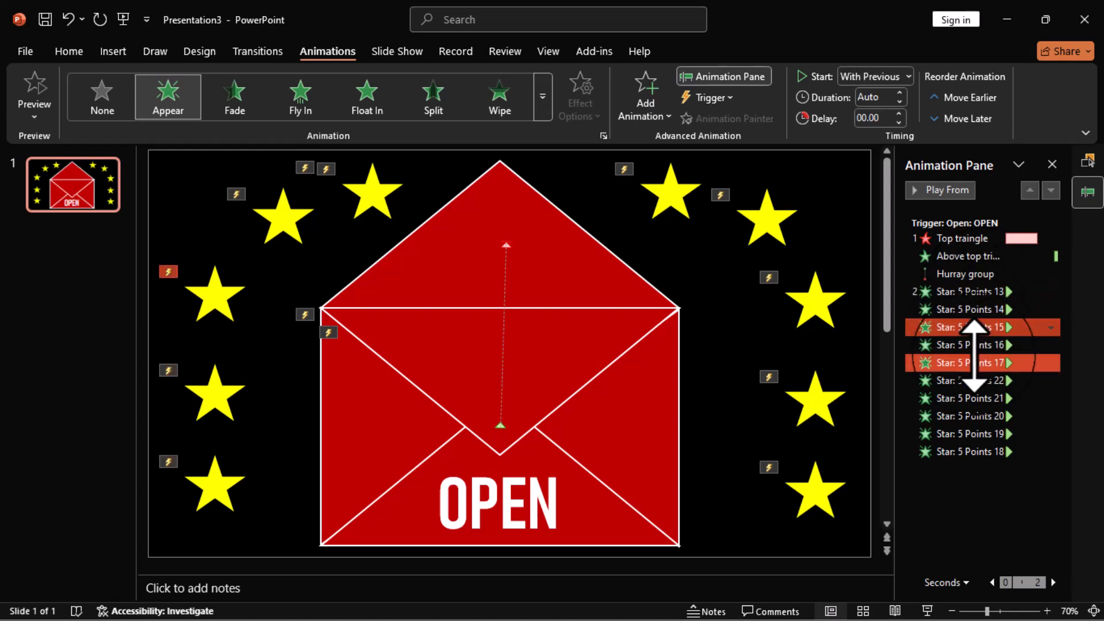
{"action": "left_click", "coordinate": [973, 361]}
{"action": "left_click", "coordinate": [967, 398]}
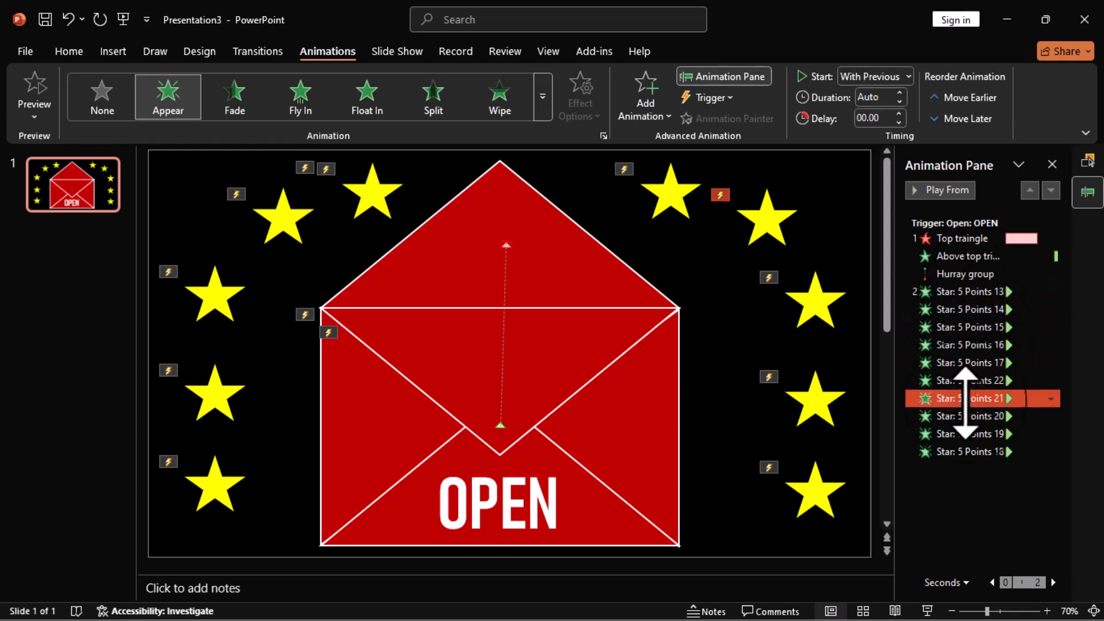
{"action": "left_click", "coordinate": [974, 292]}
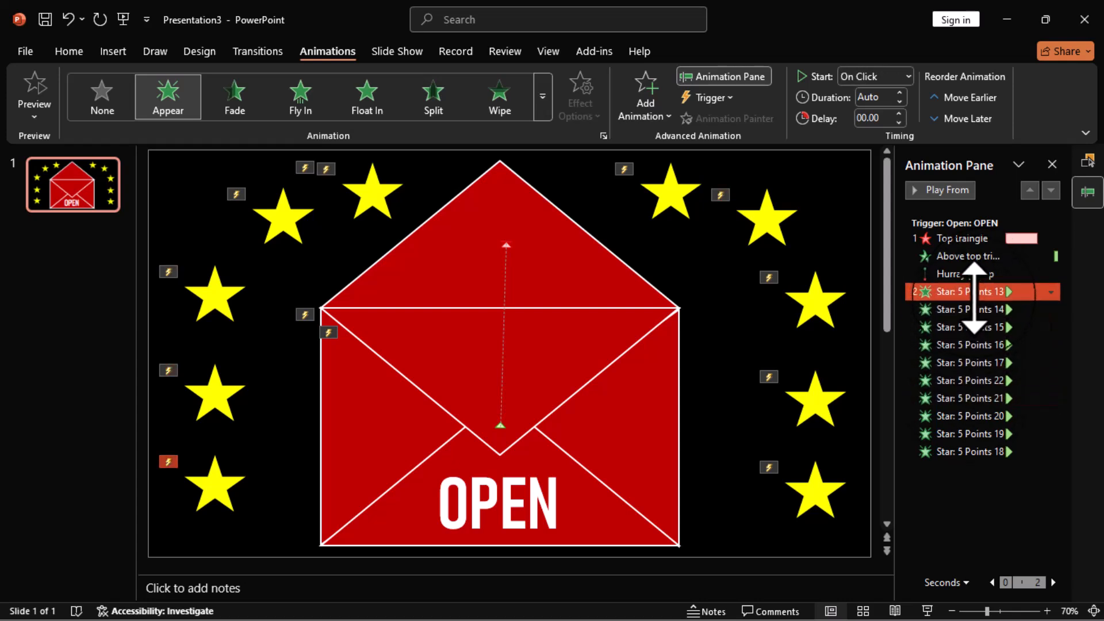
{"action": "left_click", "coordinate": [907, 76]}
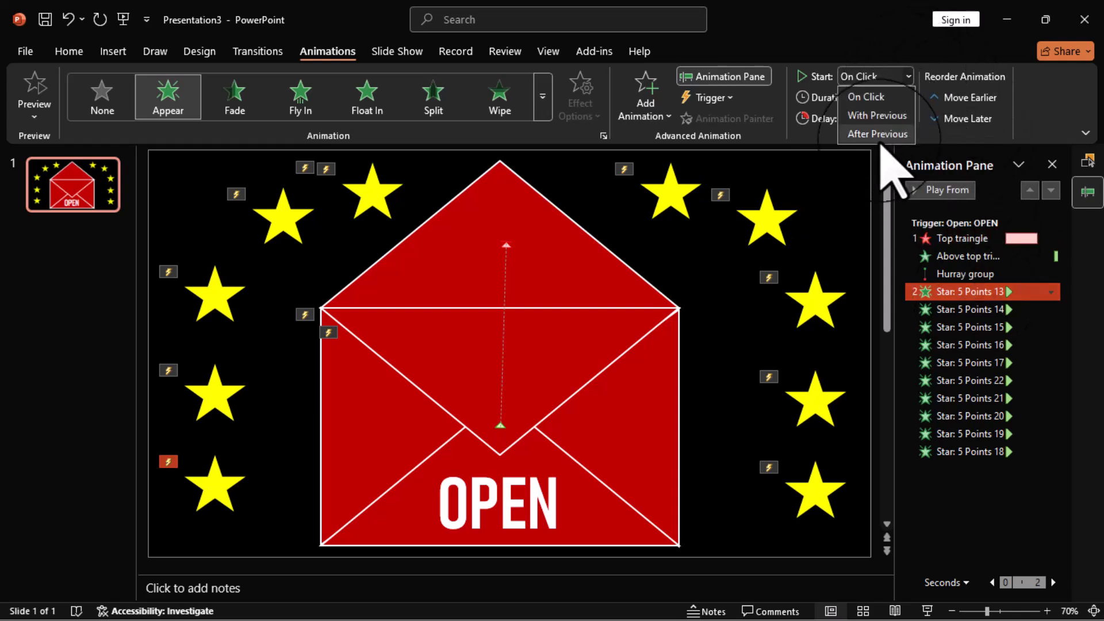
{"action": "left_click", "coordinate": [879, 136]}
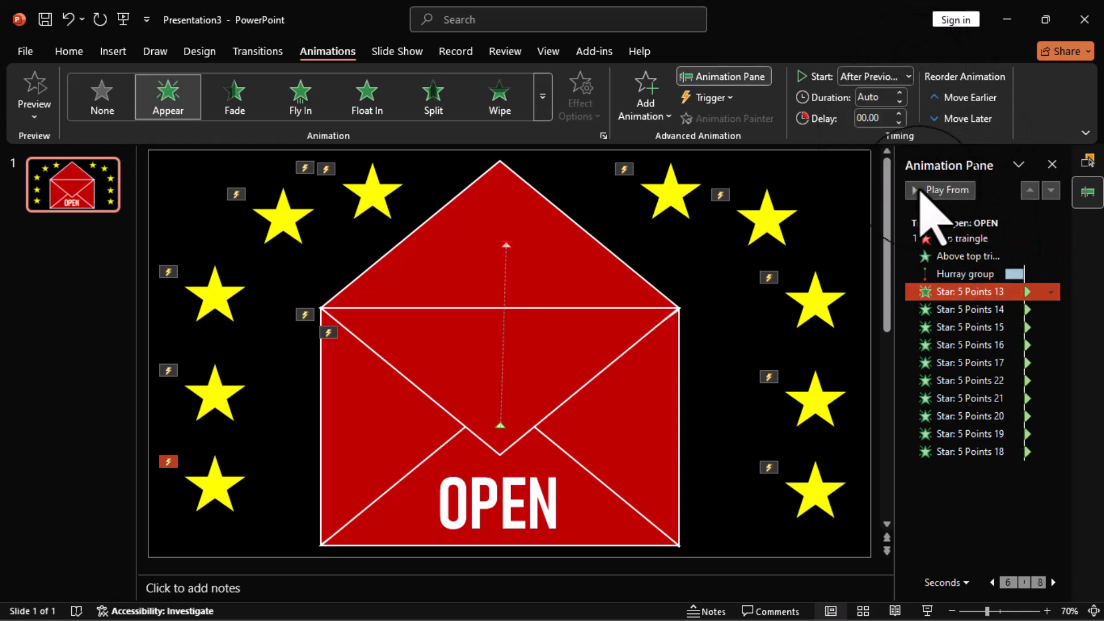
Check the start settings of the remaining star animations and test the OPEN trigger again in a slide show, returning to editing
{"action": "left_click", "coordinate": [1000, 309], "text": "shift"}
{"action": "left_click", "coordinate": [996, 314]}
{"action": "left_click", "coordinate": [993, 346]}
{"action": "left_click", "coordinate": [990, 382]}
{"action": "left_click", "coordinate": [987, 417]}
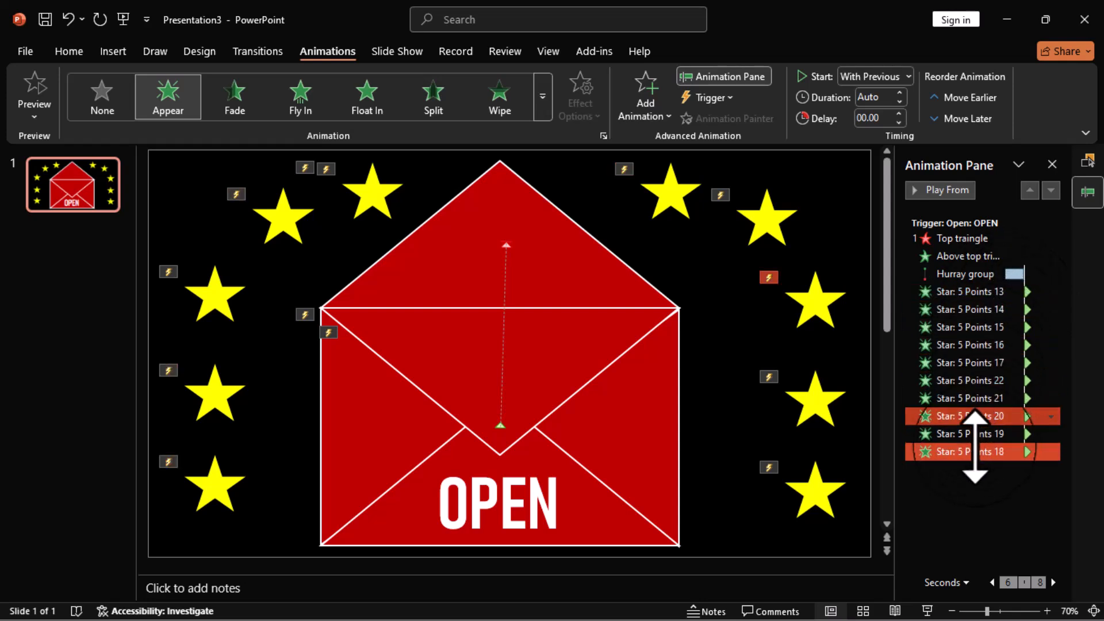
{"action": "key", "text": "F5"}
{"action": "left_click", "coordinate": [615, 544]}
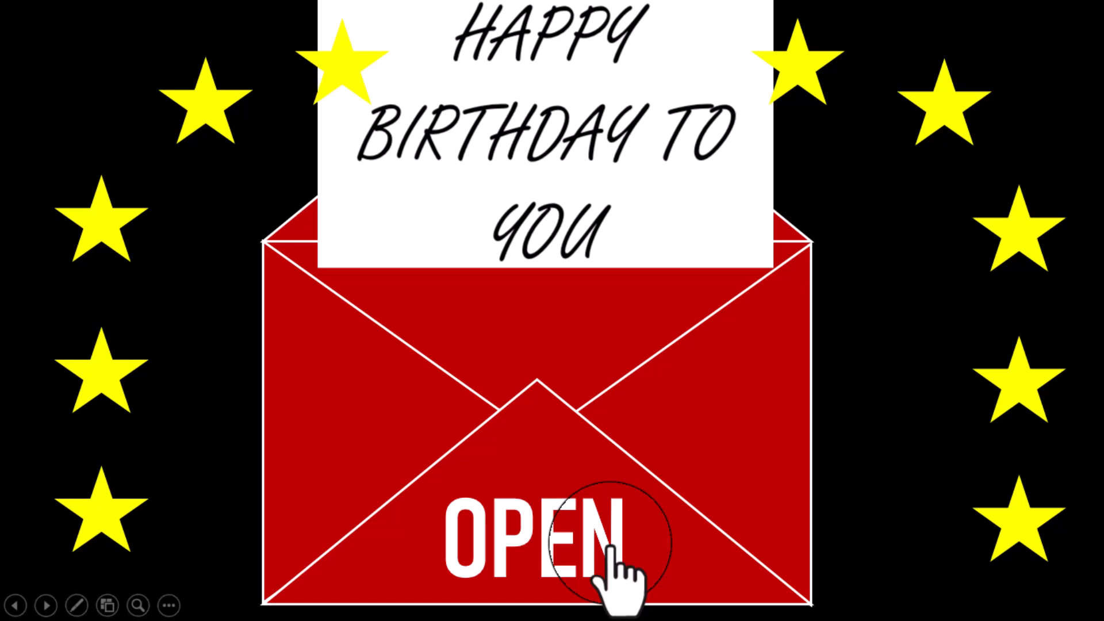
{"action": "key", "text": "Escape"}
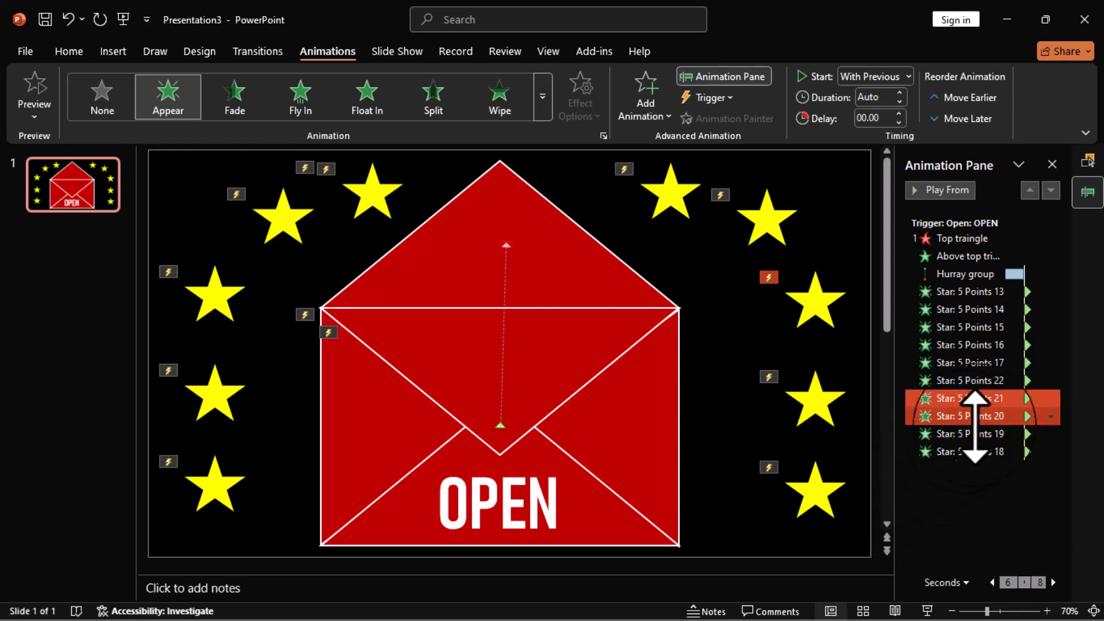
Stagger the Appear delays of Star: 5 Points 14, 15 and 16 in 0.25-second increments, starting at 0.25 seconds
{"action": "left_click", "coordinate": [1004, 293]}
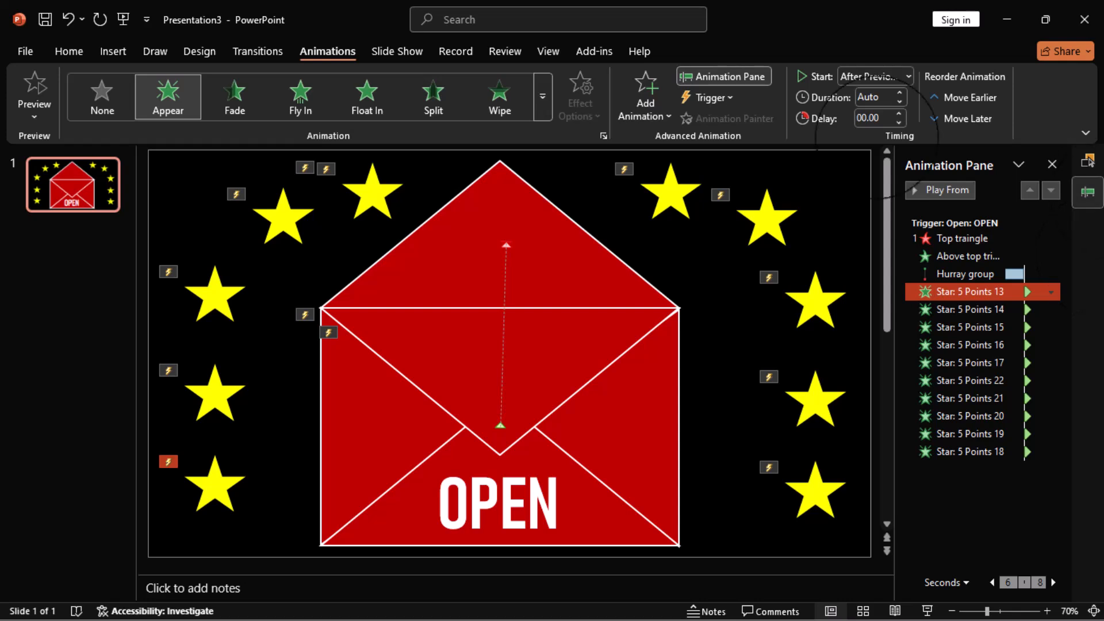
{"action": "left_click", "coordinate": [972, 309]}
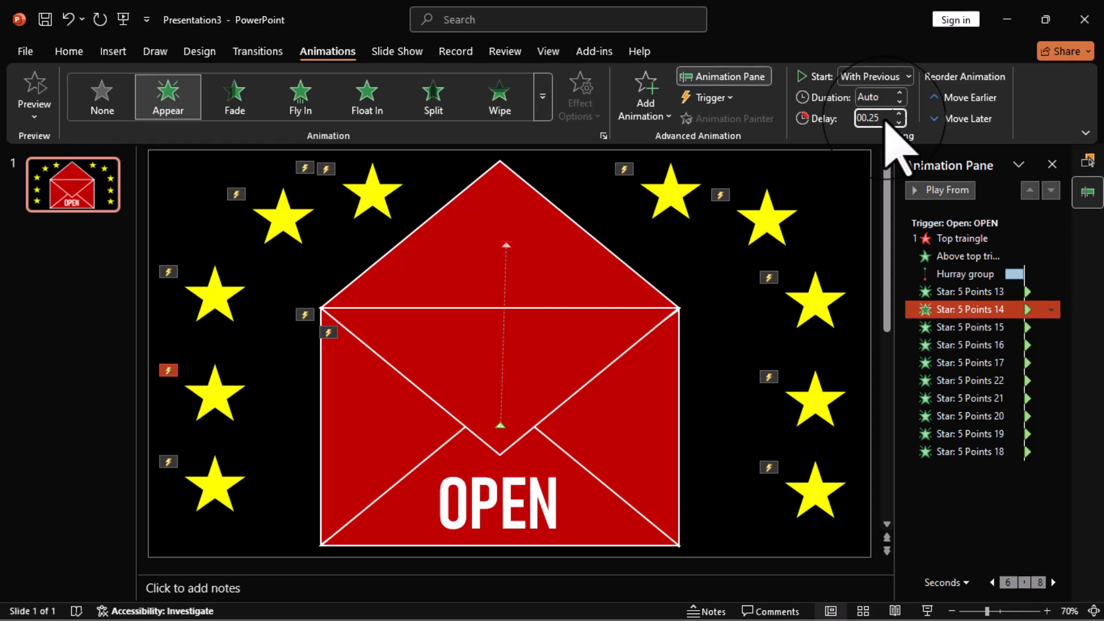
{"action": "left_click", "coordinate": [978, 327]}
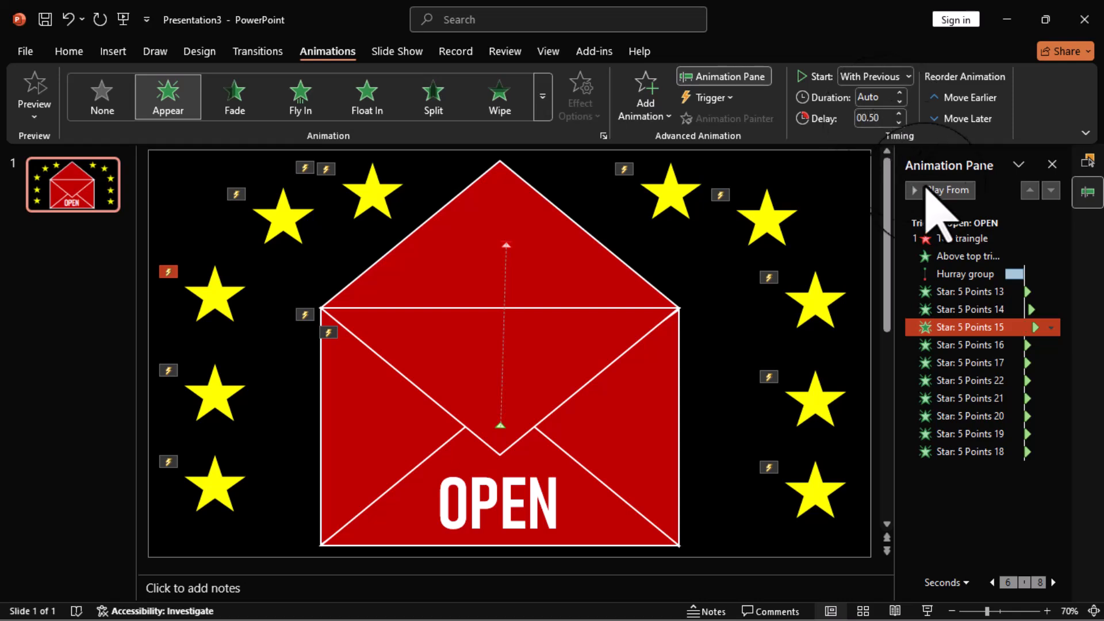
{"action": "left_click", "coordinate": [978, 344]}
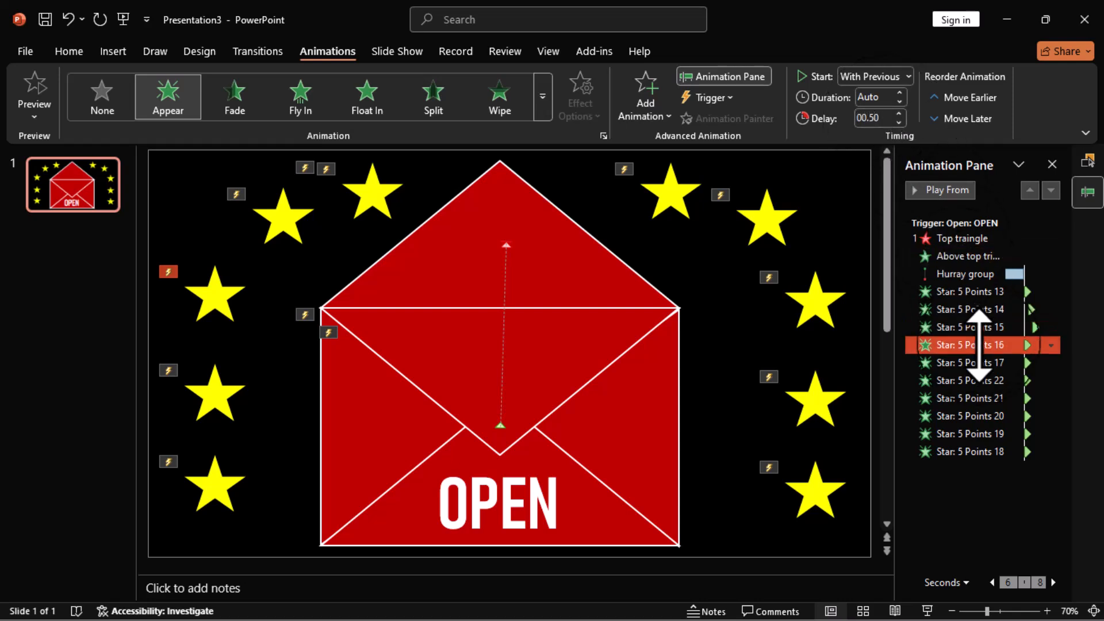
{"action": "left_click", "coordinate": [890, 118]}
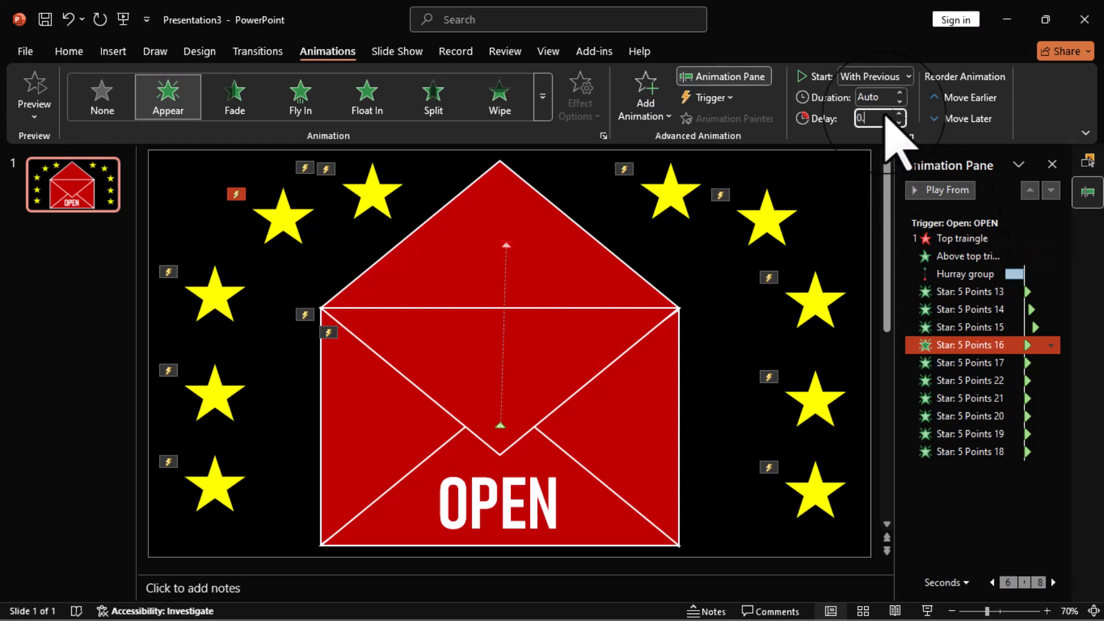
{"action": "key", "text": "Return"}
Continue the 0.25-second delay increments on Star: 5 Points 17, 22, 21 and 20, with 1.25 seconds for 22 and 1.75 for 20
{"action": "left_click", "coordinate": [977, 362]}
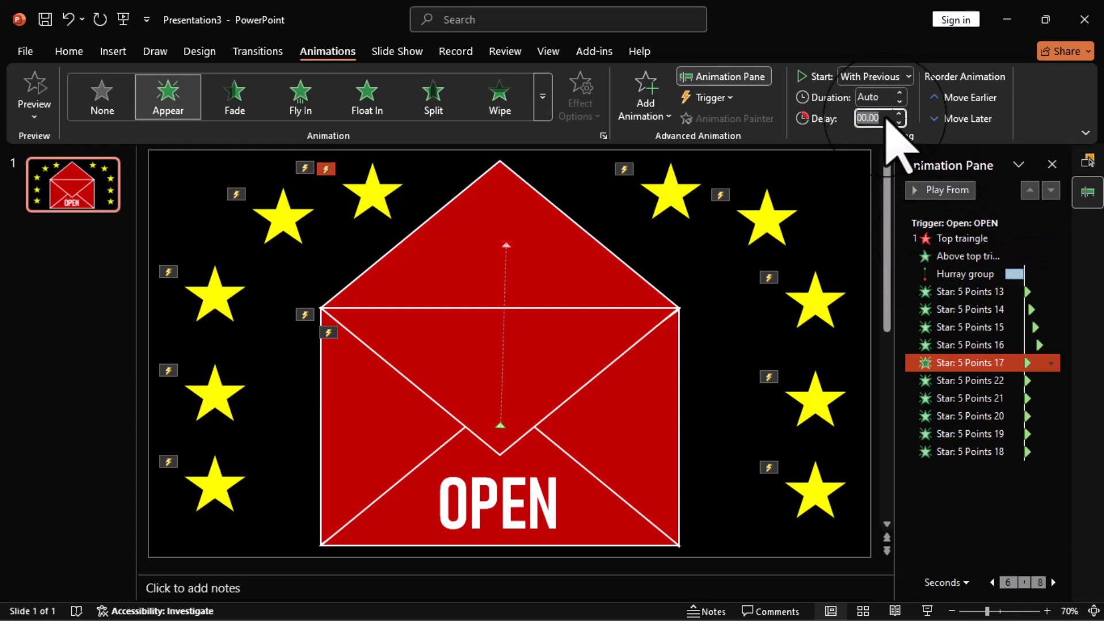
{"action": "key", "text": "Return"}
{"action": "left_click", "coordinate": [966, 376]}
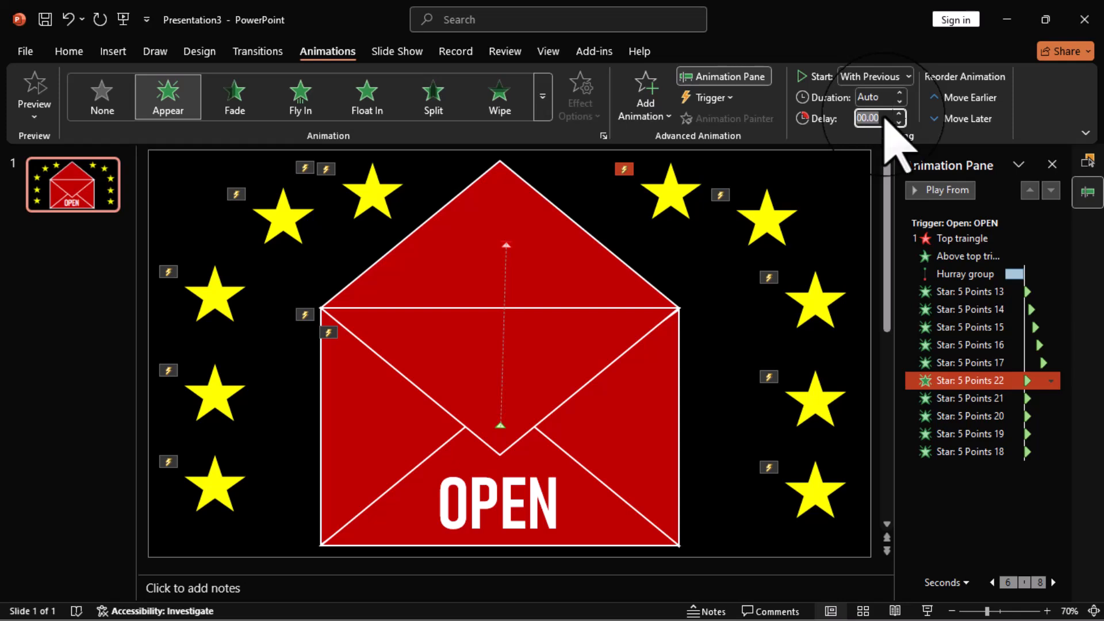
{"action": "key", "text": "Return"}
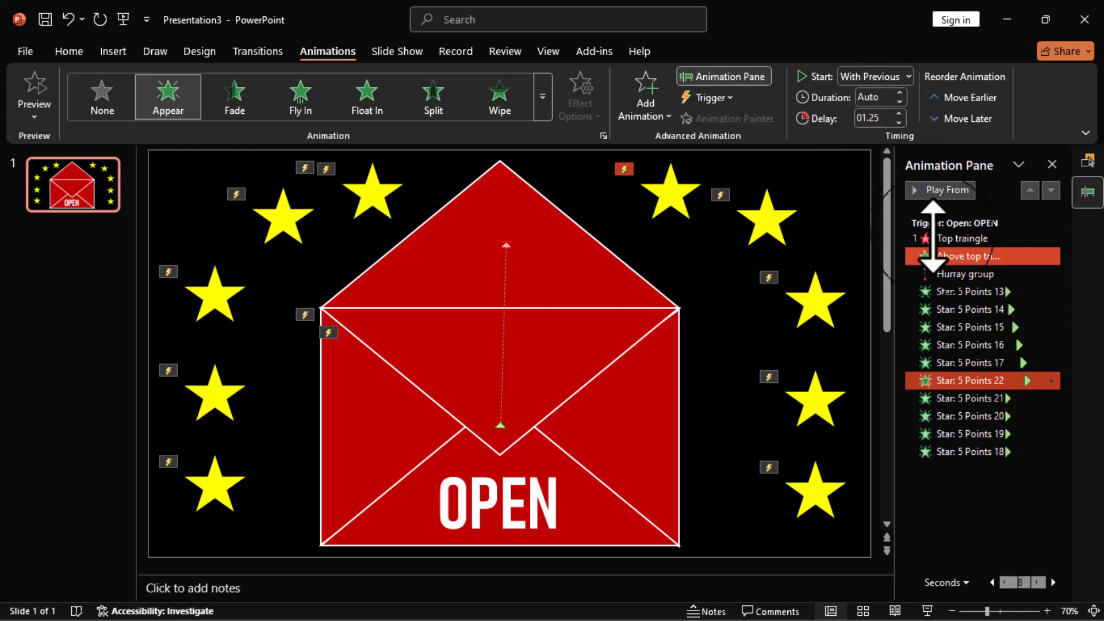
{"action": "left_click", "coordinate": [976, 402]}
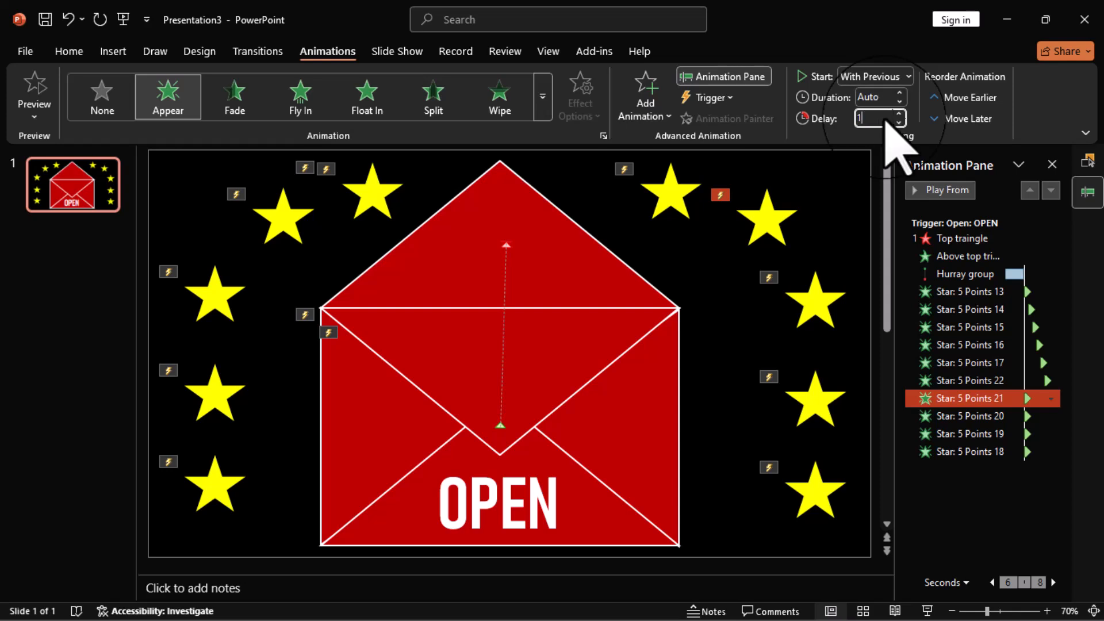
{"action": "left_click", "coordinate": [972, 415]}
{"action": "left_click", "coordinate": [881, 121]}
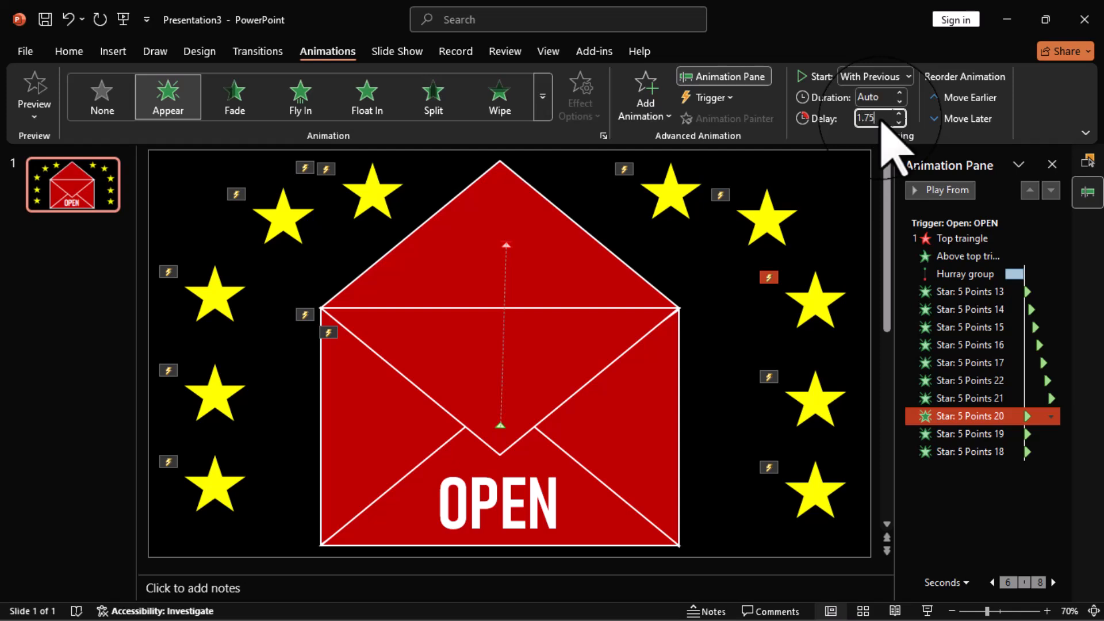
{"action": "key", "text": "Return"}
Set the Appear delay of Star: 5 Points 19 to 2 seconds and of Star: 5 Points 18 to 2.25 seconds
{"action": "left_click", "coordinate": [971, 429]}
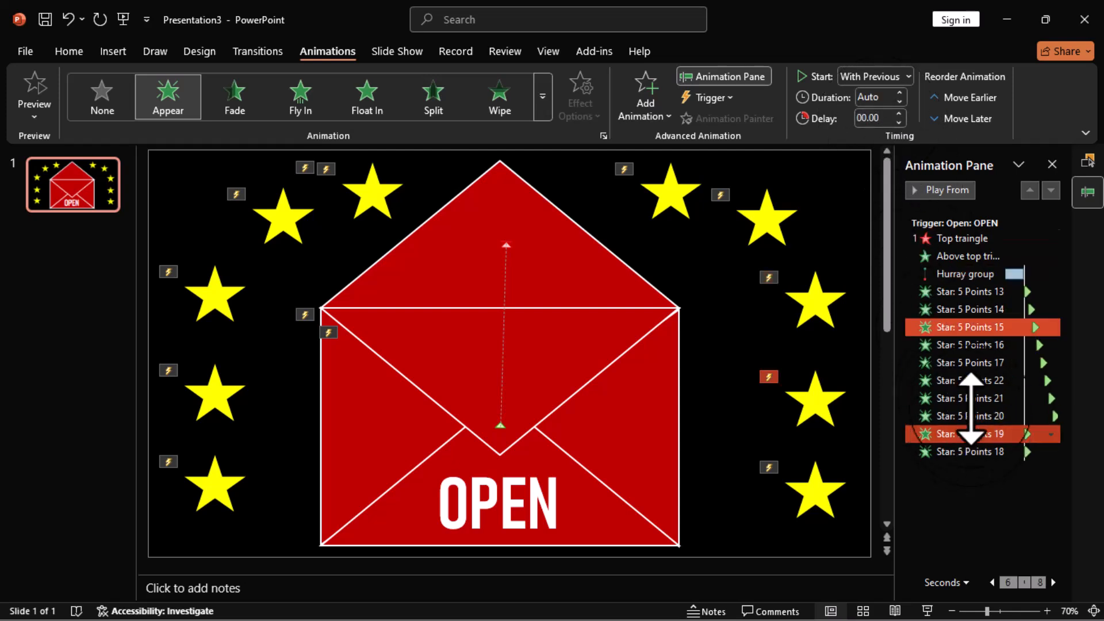
{"action": "left_click", "coordinate": [889, 121]}
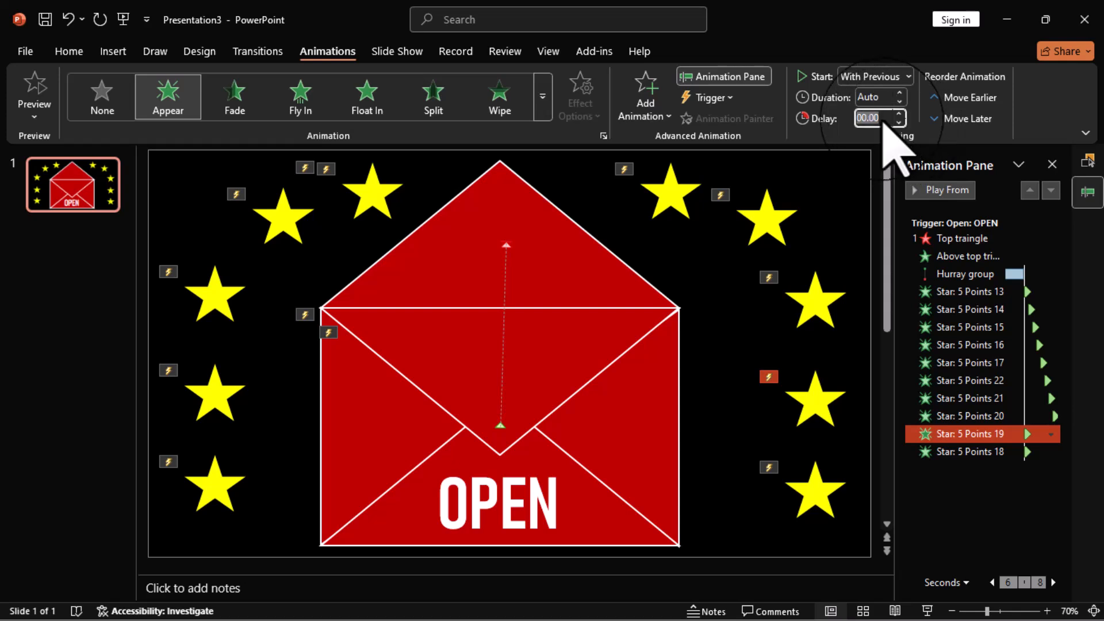
{"action": "type", "text": "2"}
{"action": "key", "text": "Return"}
{"action": "left_click", "coordinate": [1000, 452]}
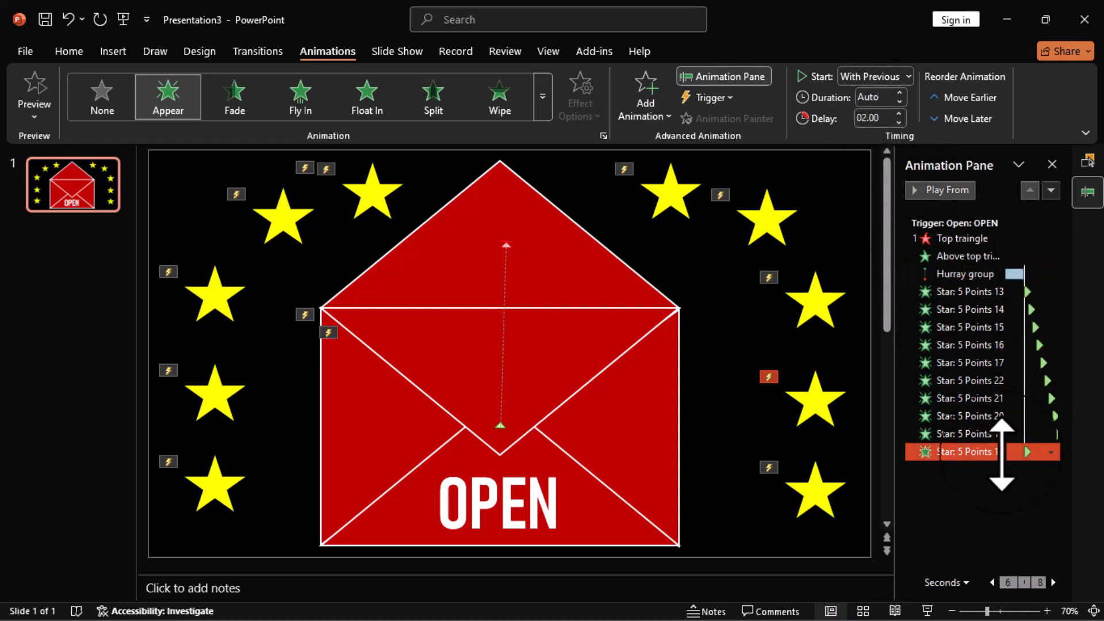
{"action": "left_click", "coordinate": [889, 119]}
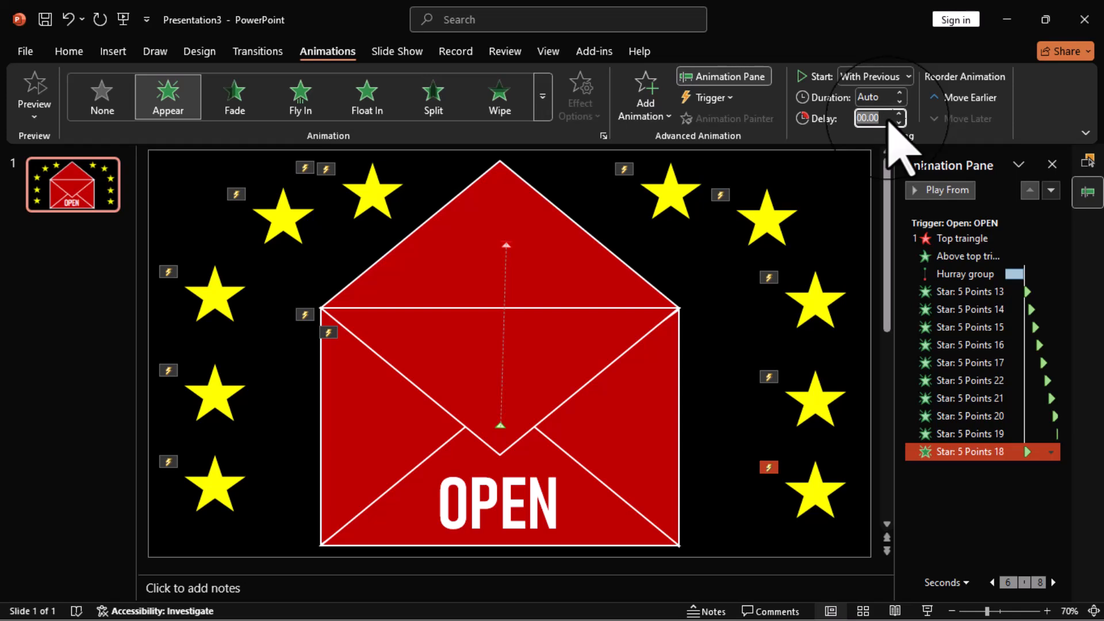
{"action": "type", "text": "2.25"}
{"action": "key", "text": "Return"}
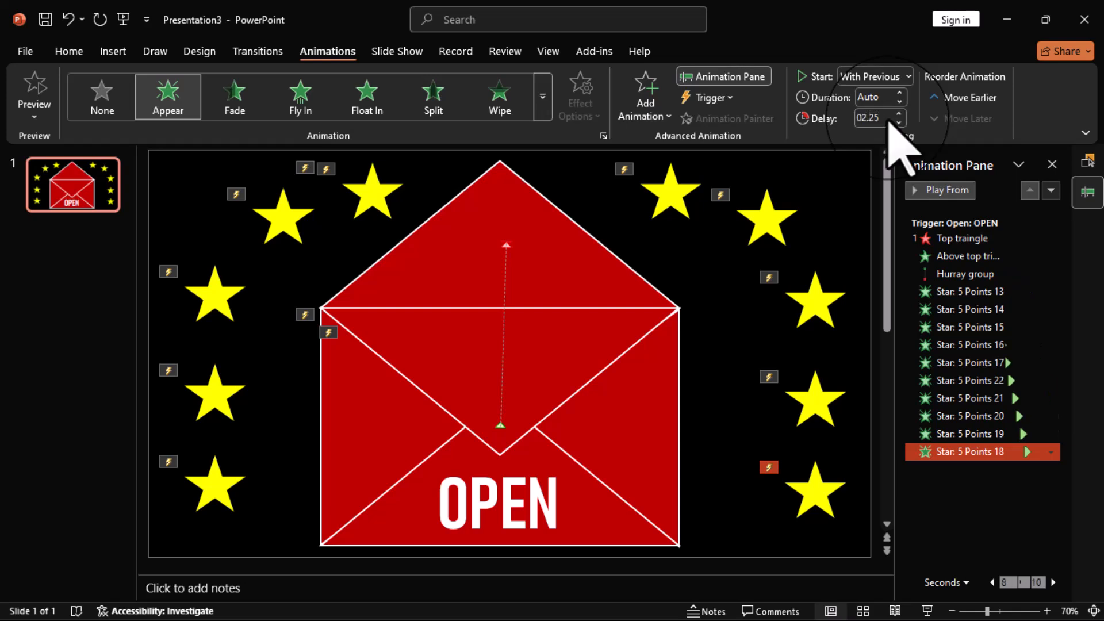
Run the slide show and trigger OPEN to test the staggered star appearance, and return to editing
{"action": "key", "text": "F5"}
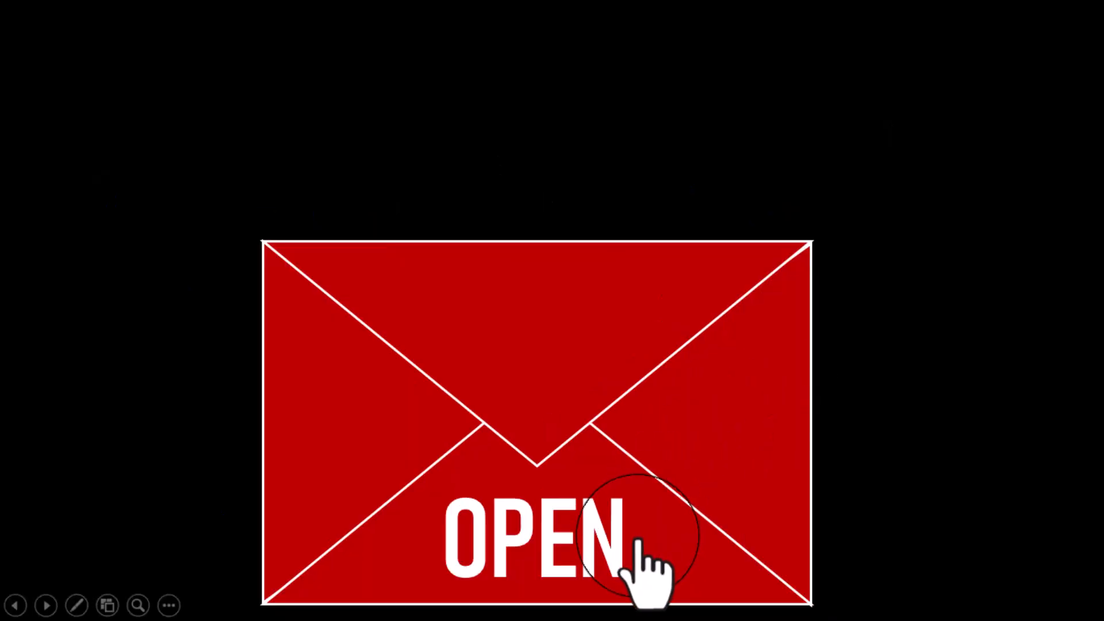
{"action": "left_click", "coordinate": [620, 549]}
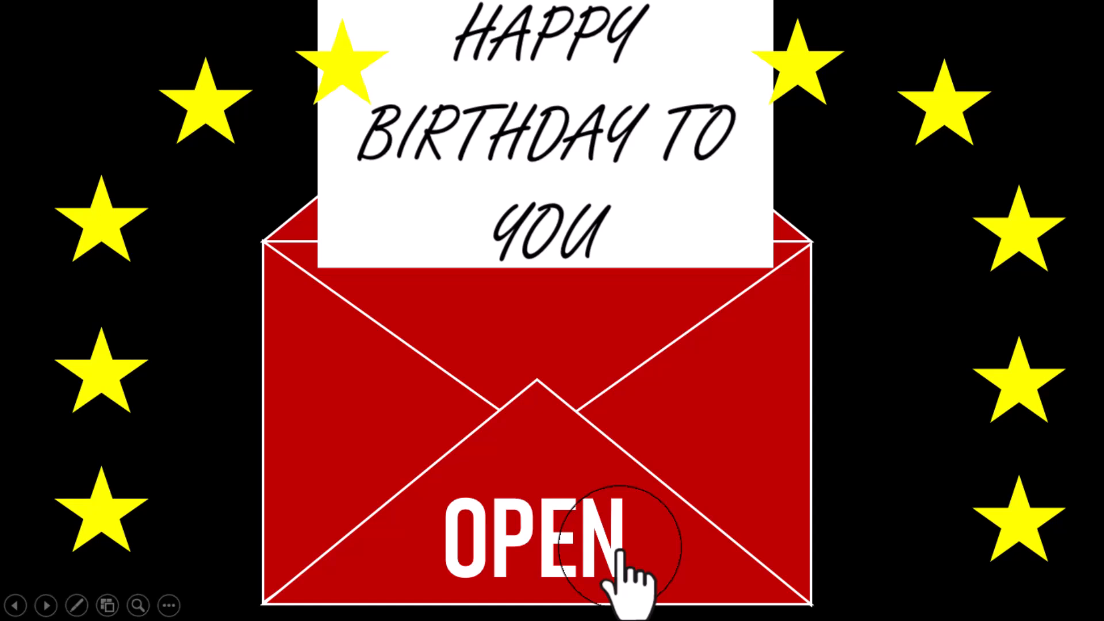
{"action": "key", "text": "Escape"}
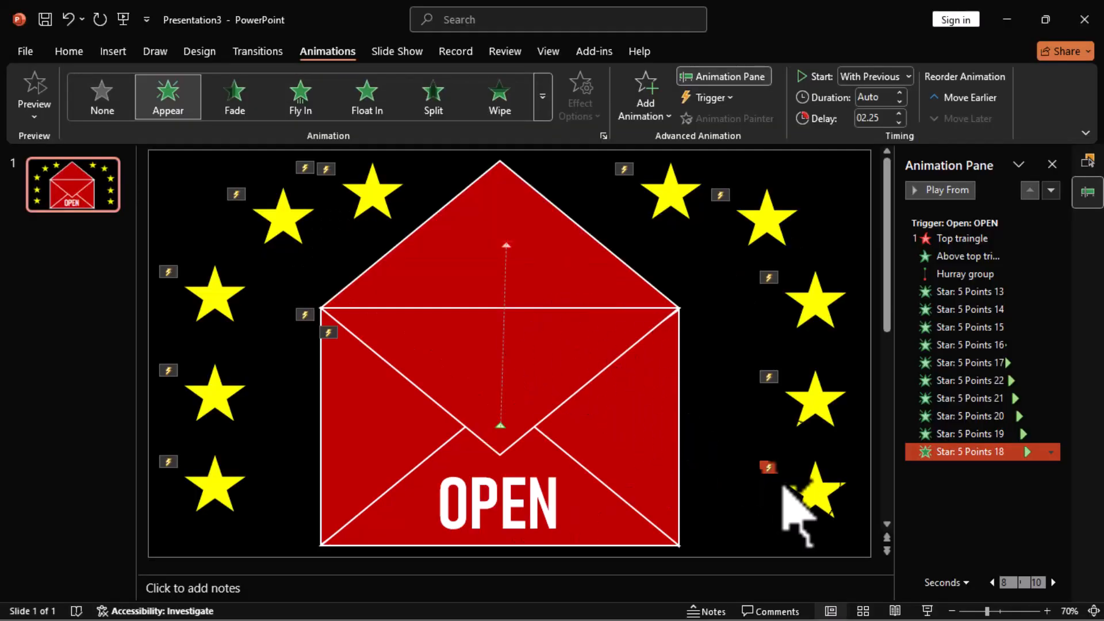
Select all ten stars around the envelope and add the Blink emphasis effect as an additional animation
{"action": "left_click", "coordinate": [214, 483]}
{"action": "left_click", "coordinate": [216, 402], "text": "shift"}
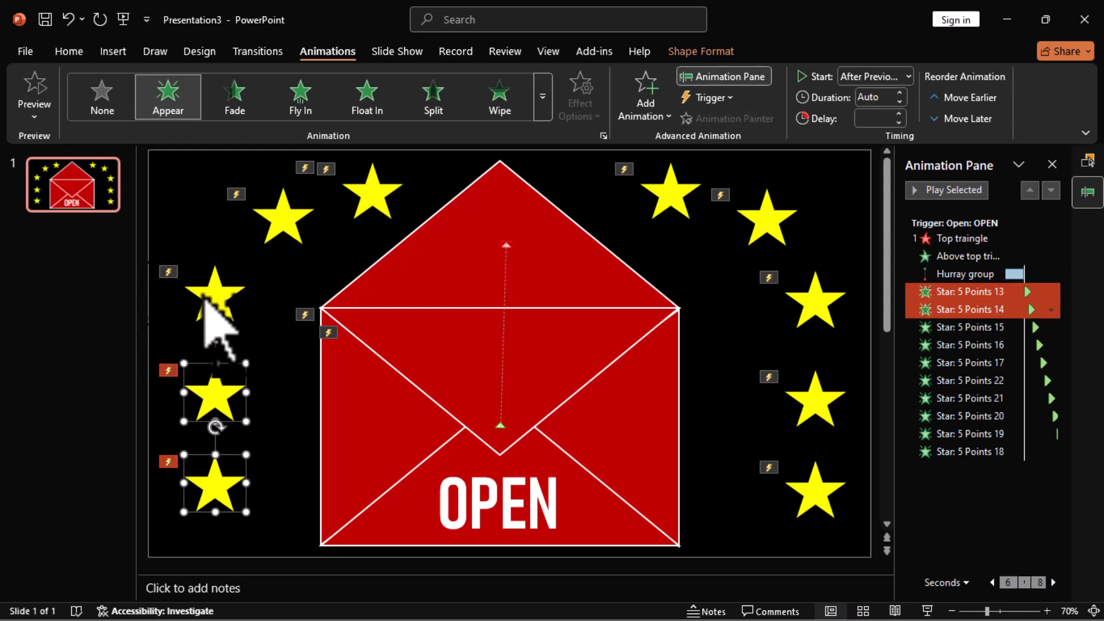
{"action": "left_click", "coordinate": [221, 285], "text": "shift"}
{"action": "left_click", "coordinate": [290, 229], "text": "shift"}
{"action": "left_click", "coordinate": [374, 210], "text": "shift"}
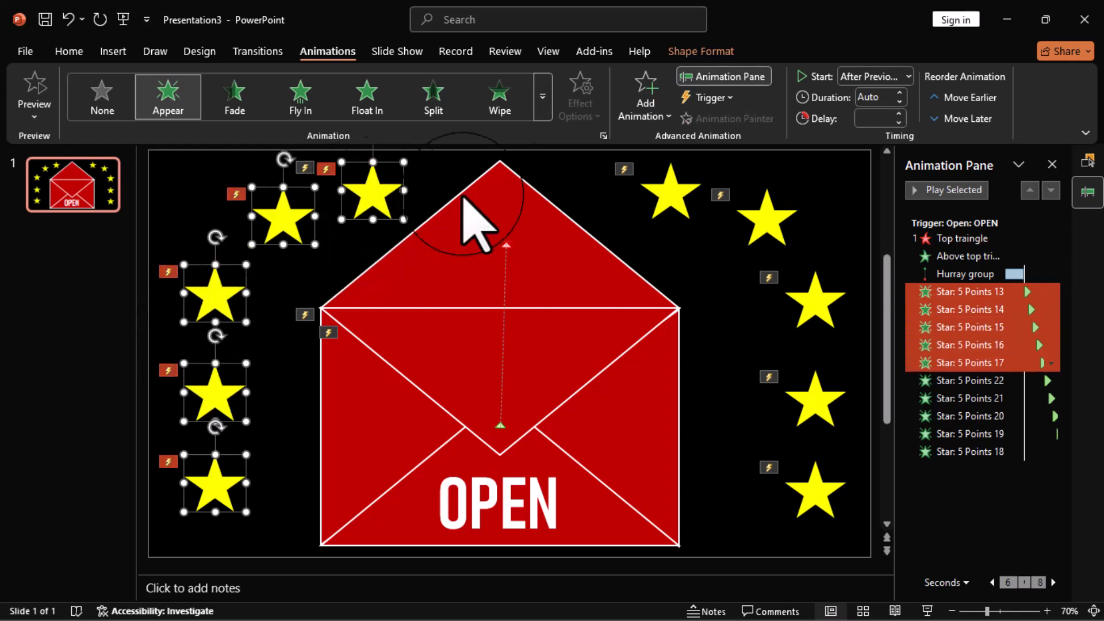
{"action": "left_click", "coordinate": [670, 196], "text": "shift"}
{"action": "left_click", "coordinate": [765, 224], "text": "shift"}
{"action": "left_click", "coordinate": [819, 313], "text": "shift"}
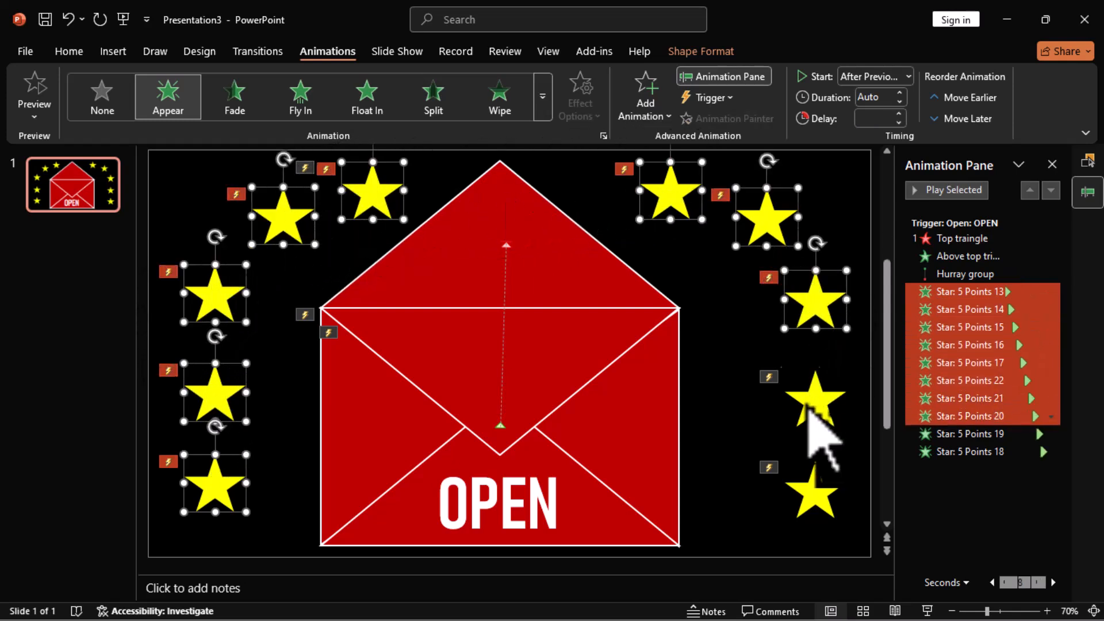
{"action": "left_click", "coordinate": [816, 411], "text": "shift"}
{"action": "left_click", "coordinate": [817, 495], "text": "shift"}
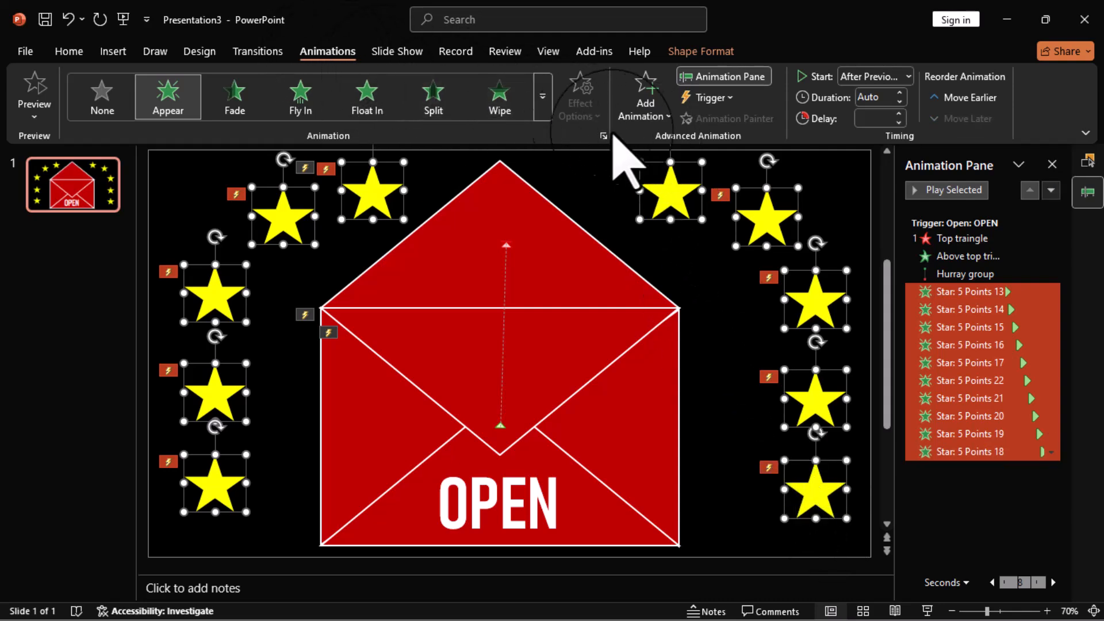
{"action": "left_click", "coordinate": [645, 109]}
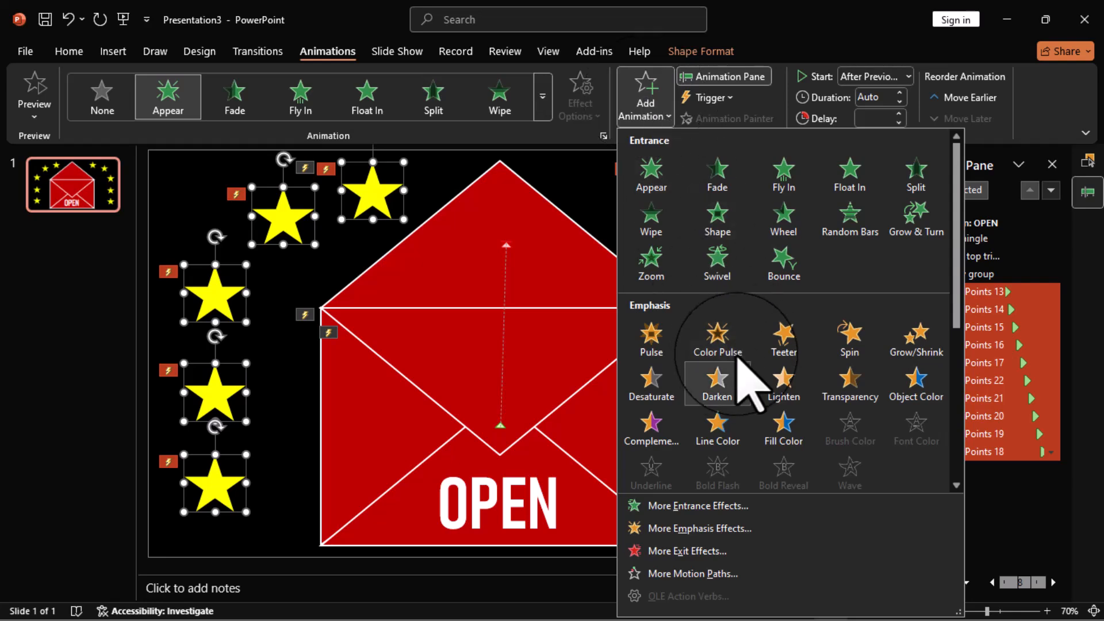
{"action": "scroll", "coordinate": [741, 386], "scroll_direction": "down", "scroll_amount": 5}
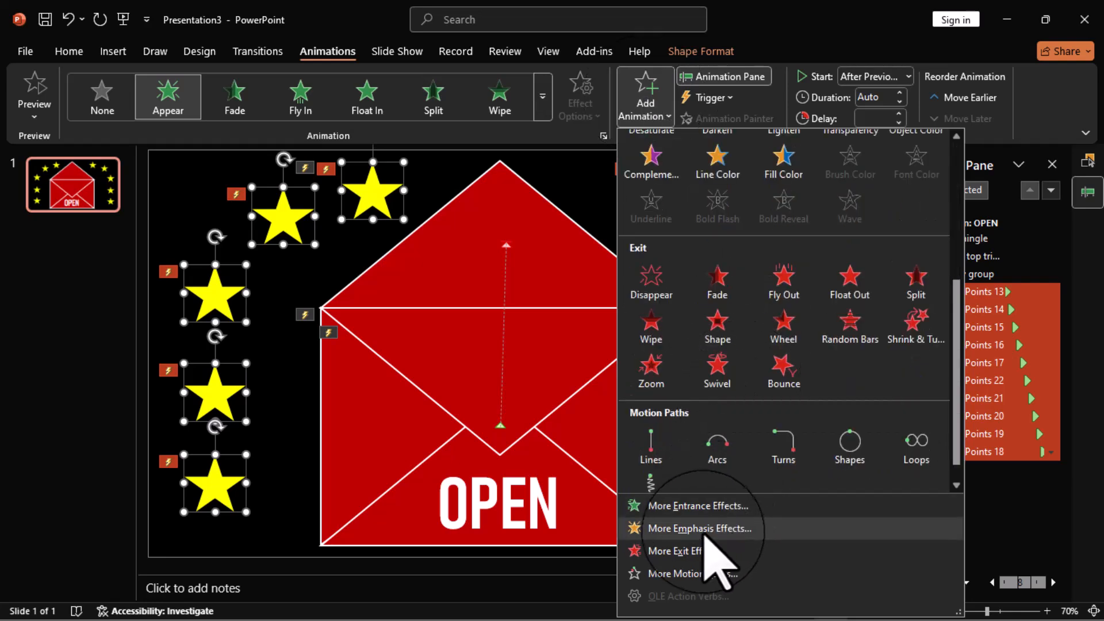
{"action": "left_click", "coordinate": [708, 529]}
{"action": "left_click", "coordinate": [453, 442]}
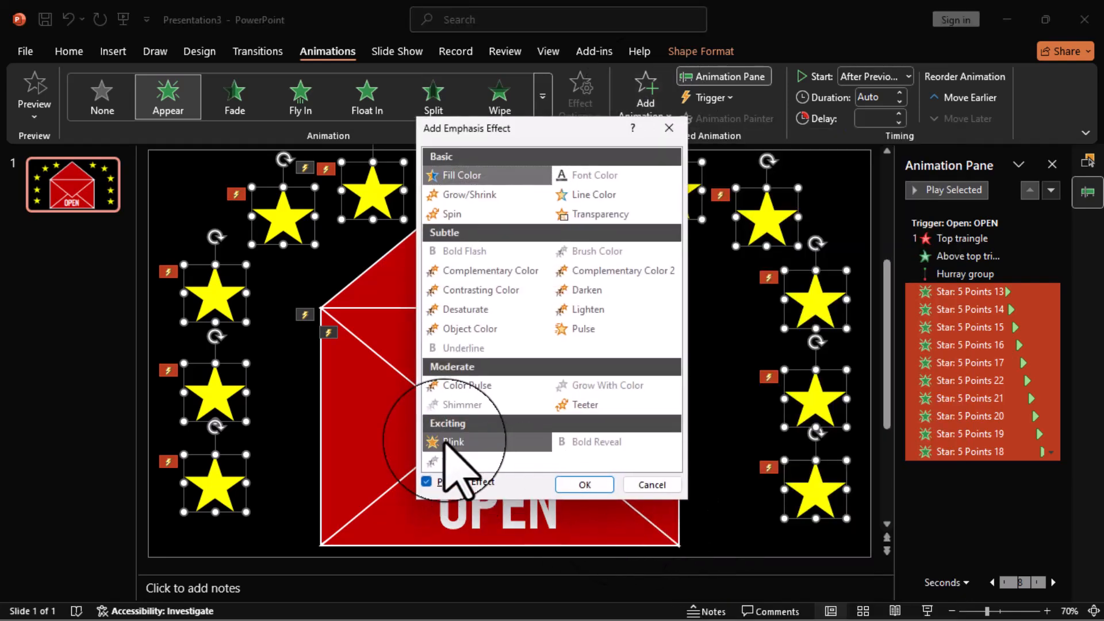
{"action": "left_click", "coordinate": [584, 484]}
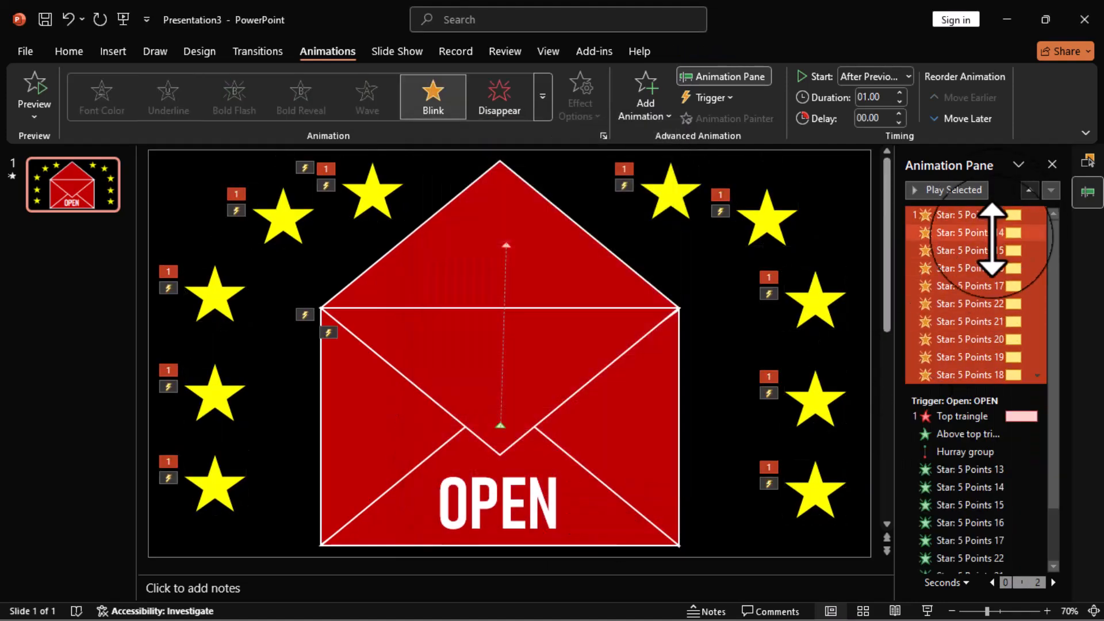
Move the ten Blink effects after the Appear effects under the OPEN trigger and start the first one, Star: 5 Points 13, After Previous
{"action": "left_click_drag", "start_coordinate": [996, 236], "coordinate": [1003, 561]}
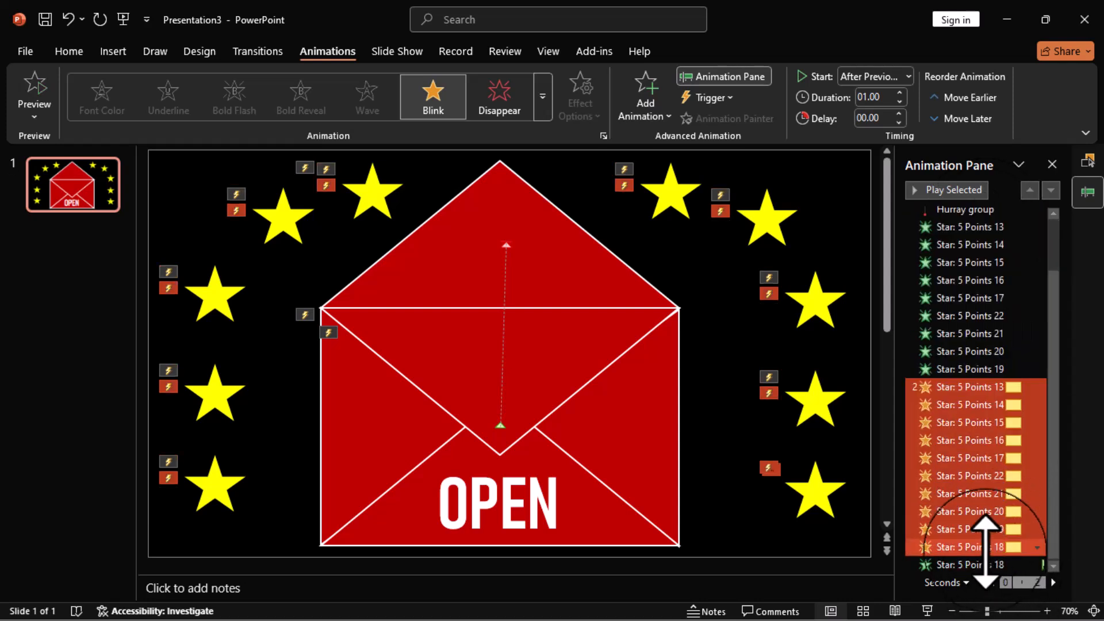
{"action": "left_click_drag", "start_coordinate": [993, 574], "coordinate": [993, 572]}
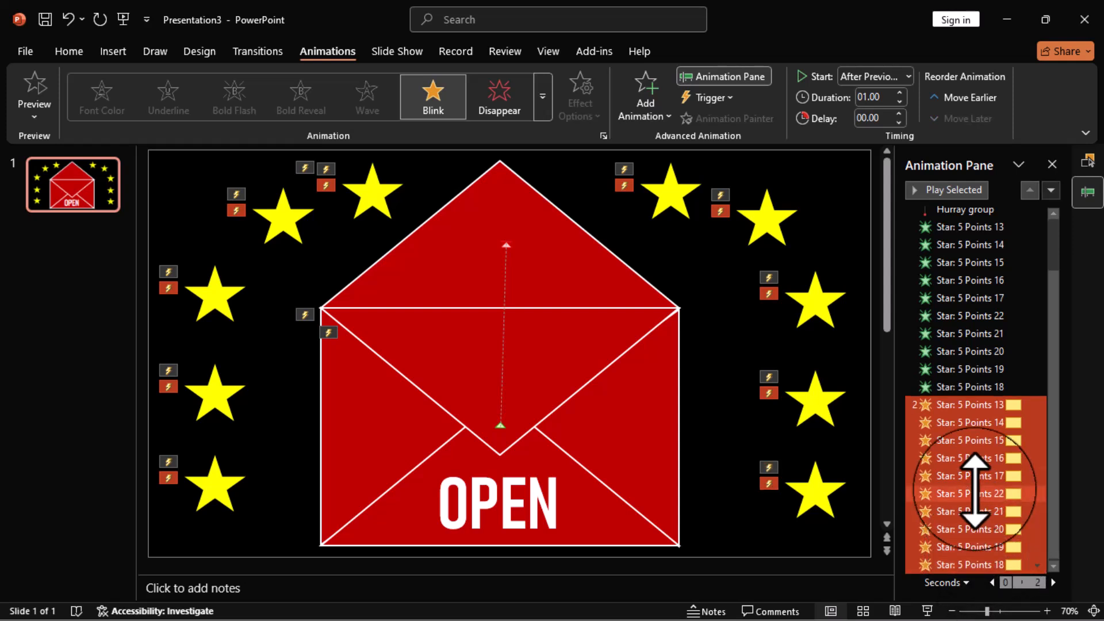
{"action": "left_click", "coordinate": [988, 404]}
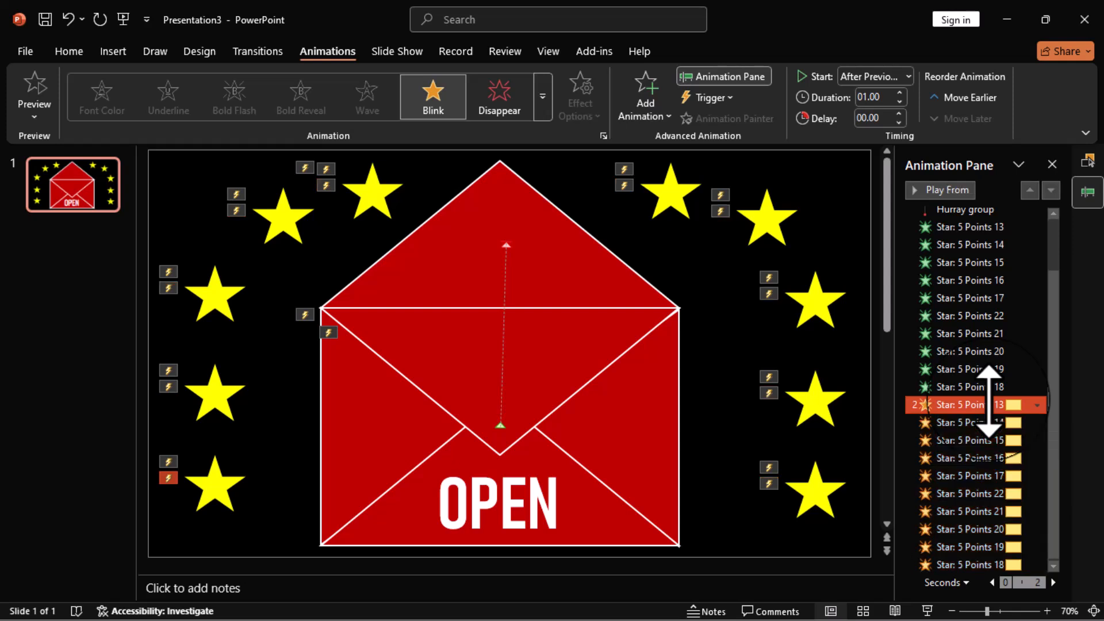
{"action": "left_click", "coordinate": [908, 77]}
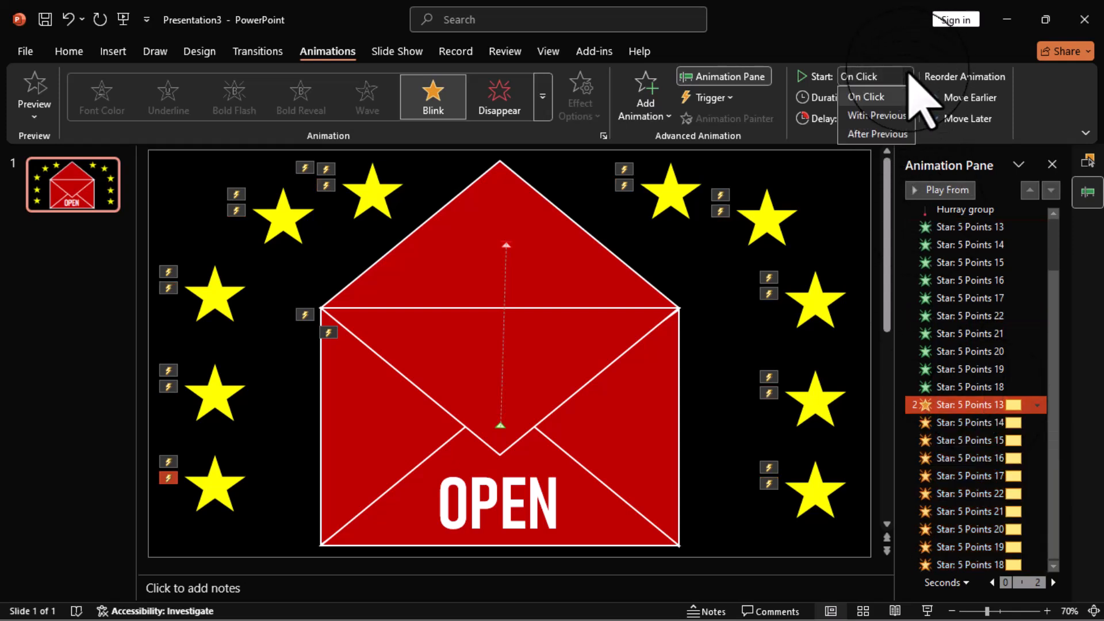
{"action": "left_click", "coordinate": [877, 134]}
Set the duration of all ten stars' Blink effects to 0.25 seconds
{"action": "left_click", "coordinate": [987, 423]}
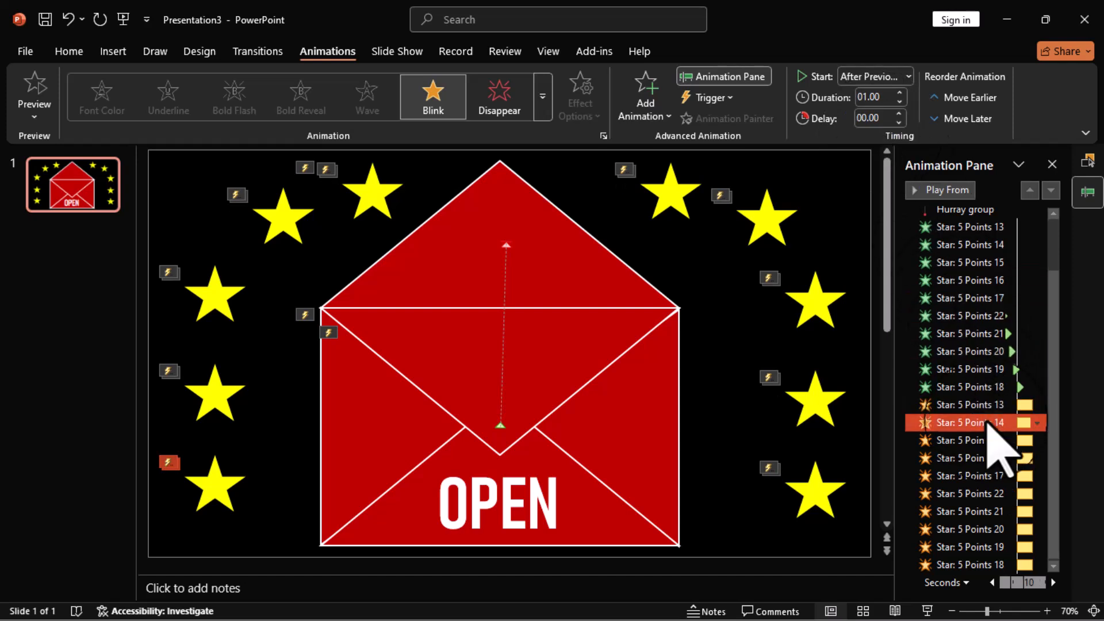
{"action": "left_click", "coordinate": [989, 454], "text": "ctrl"}
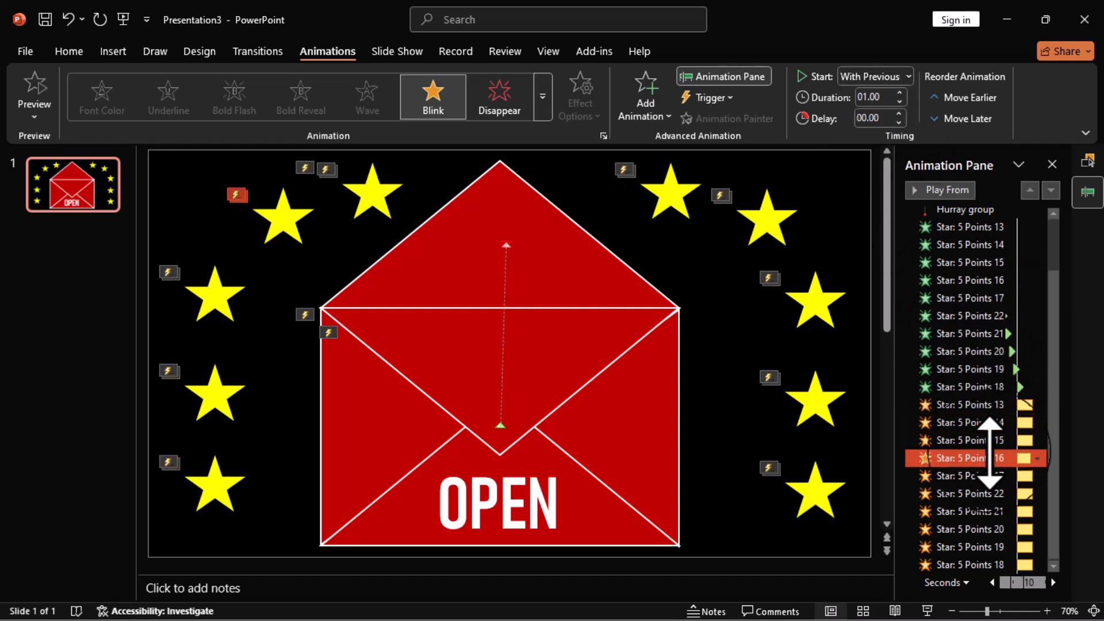
{"action": "left_click_drag", "start_coordinate": [983, 448], "coordinate": [988, 569]}
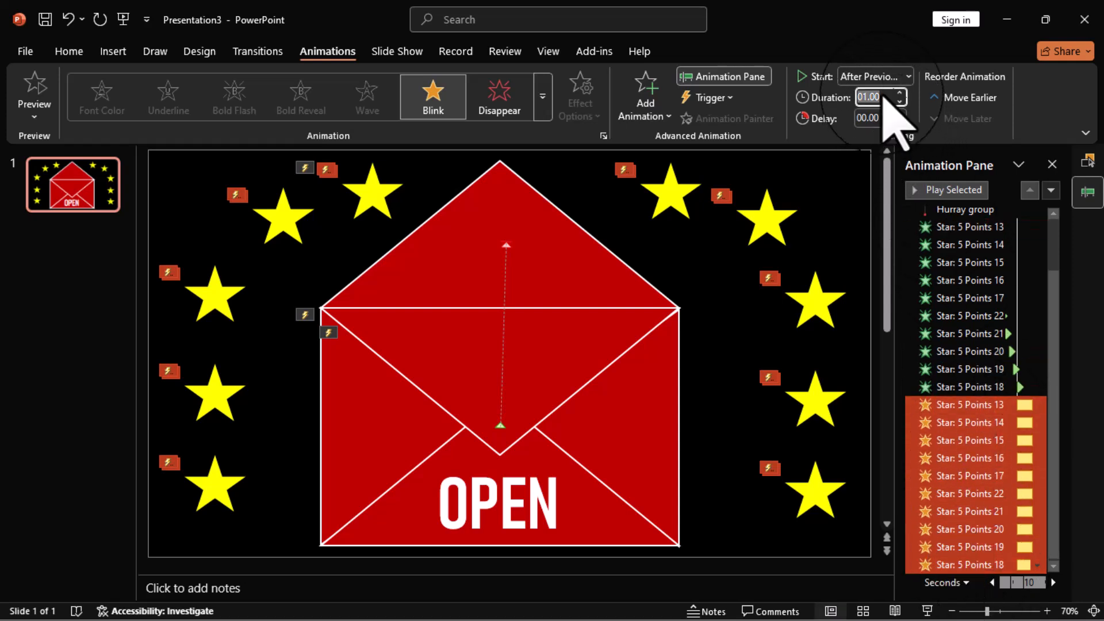
{"action": "key", "text": "Return"}
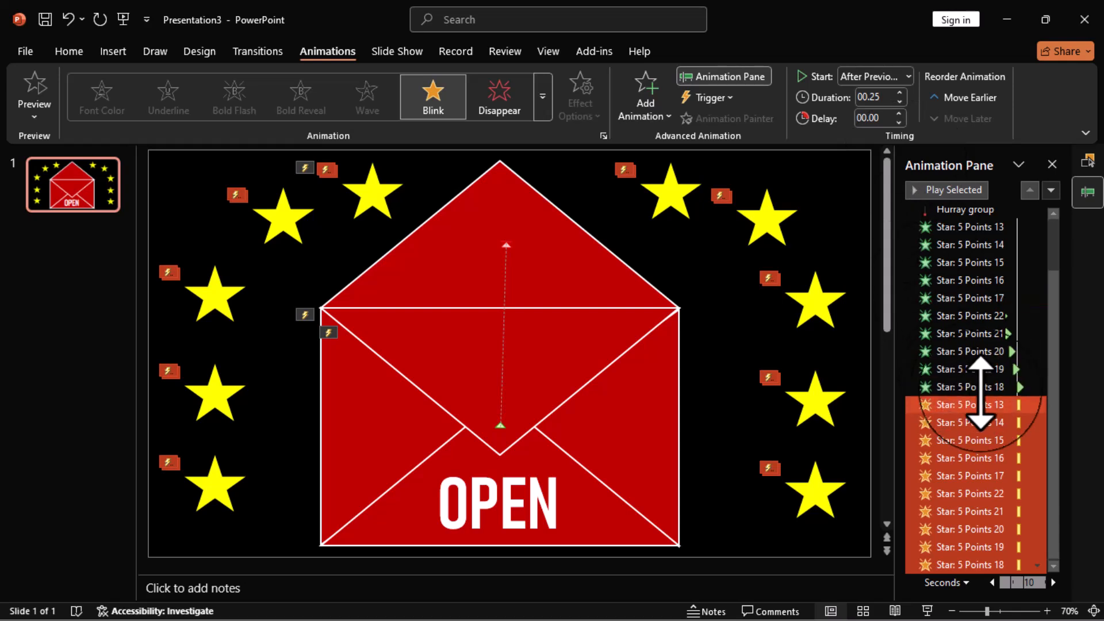
Stagger the Blink effects' delays in 0.25-second increments down the list from Star: 5 Points 14, ending with 2.25 seconds for Star: 5 Points 18
{"action": "left_click", "coordinate": [992, 411]}
{"action": "left_click", "coordinate": [995, 423]}
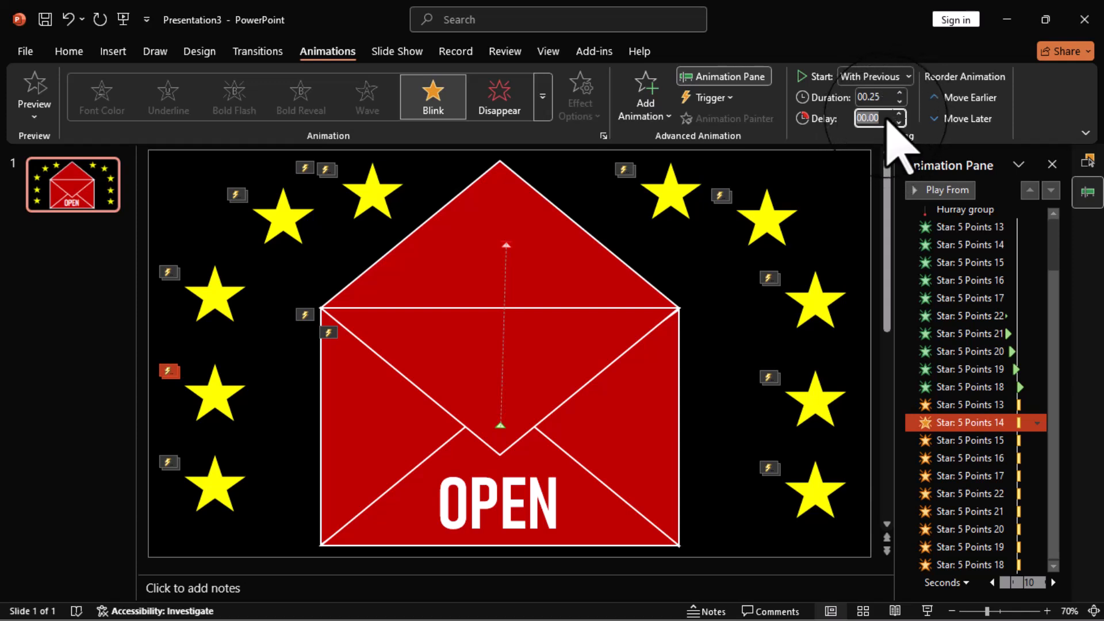
{"action": "left_click", "coordinate": [970, 458]}
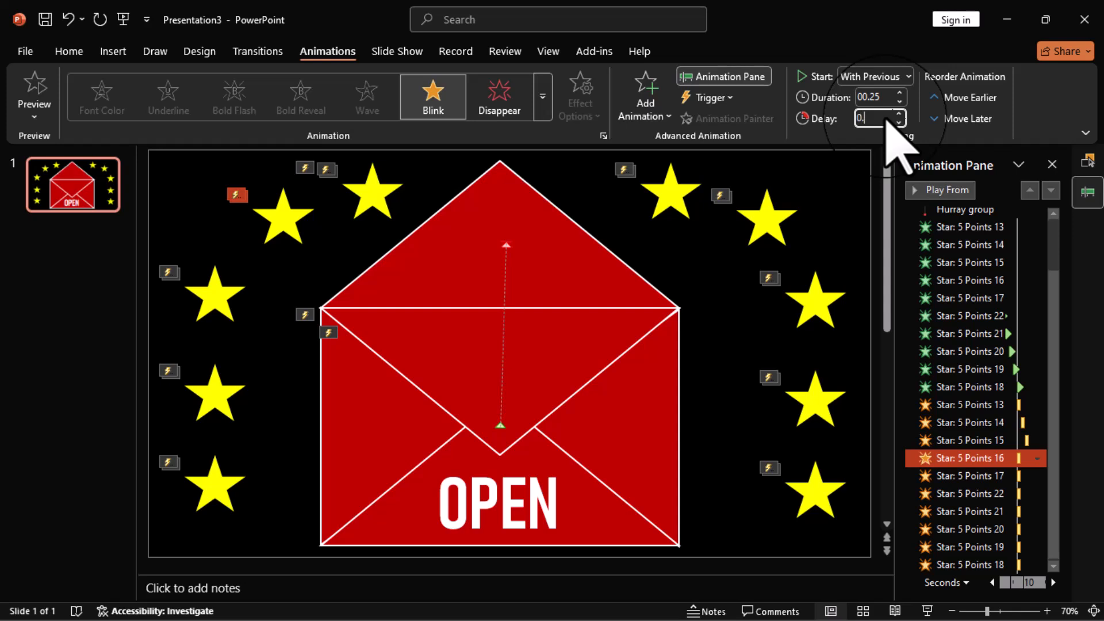
{"action": "key", "text": "Return"}
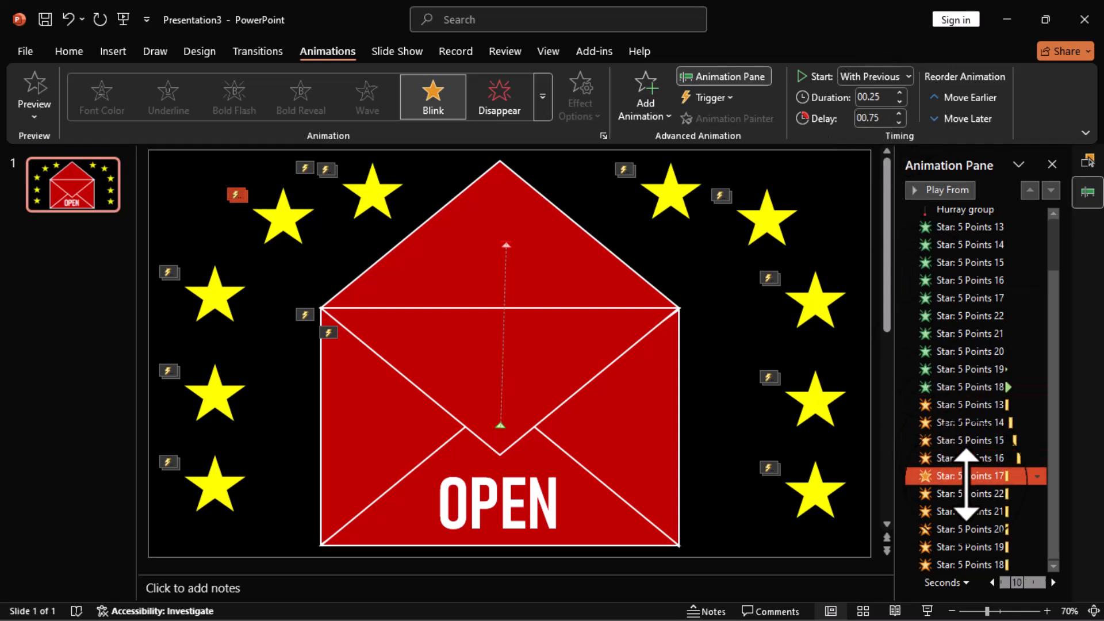
{"action": "left_click", "coordinate": [966, 477]}
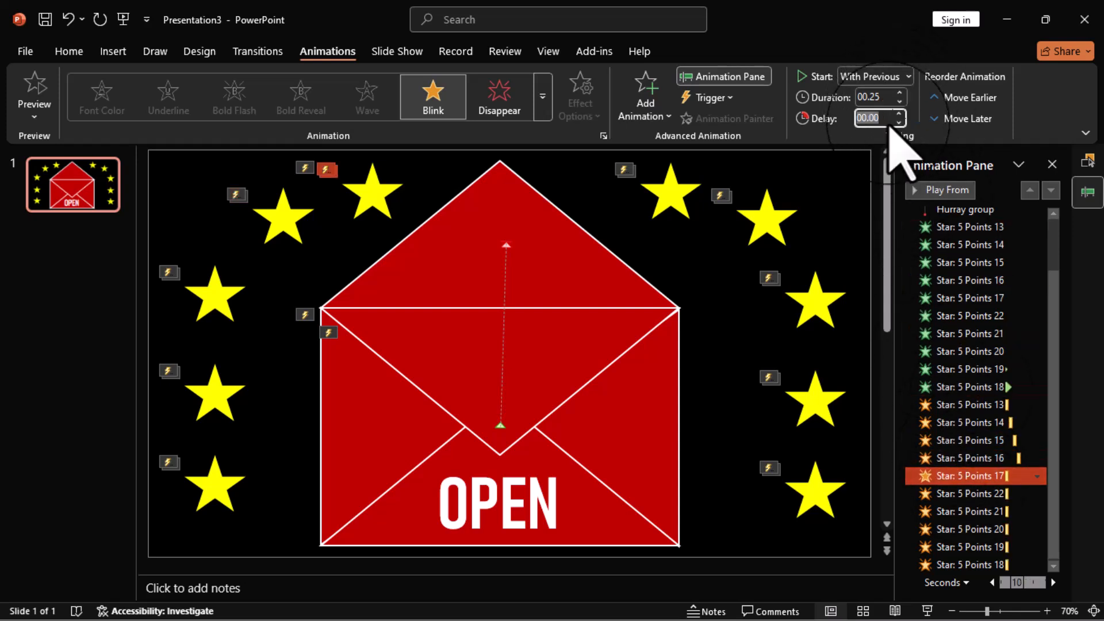
Run the slide show and trigger OPEN to test the staggered blinking of the stars, and return to editing
{"action": "key", "text": "F5"}
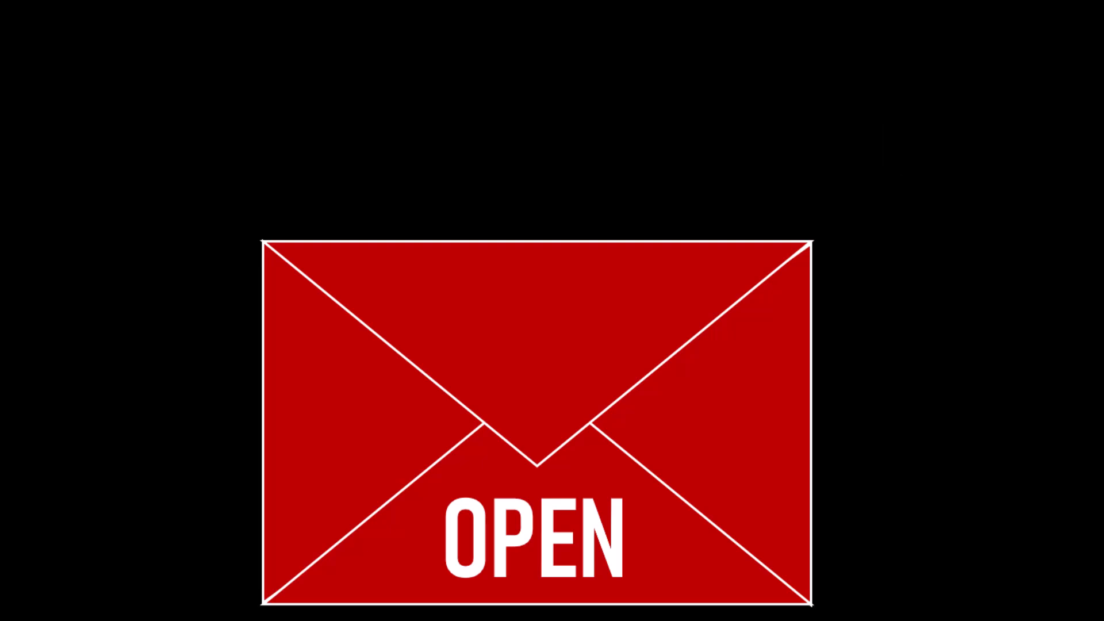
{"action": "left_click", "coordinate": [614, 555]}
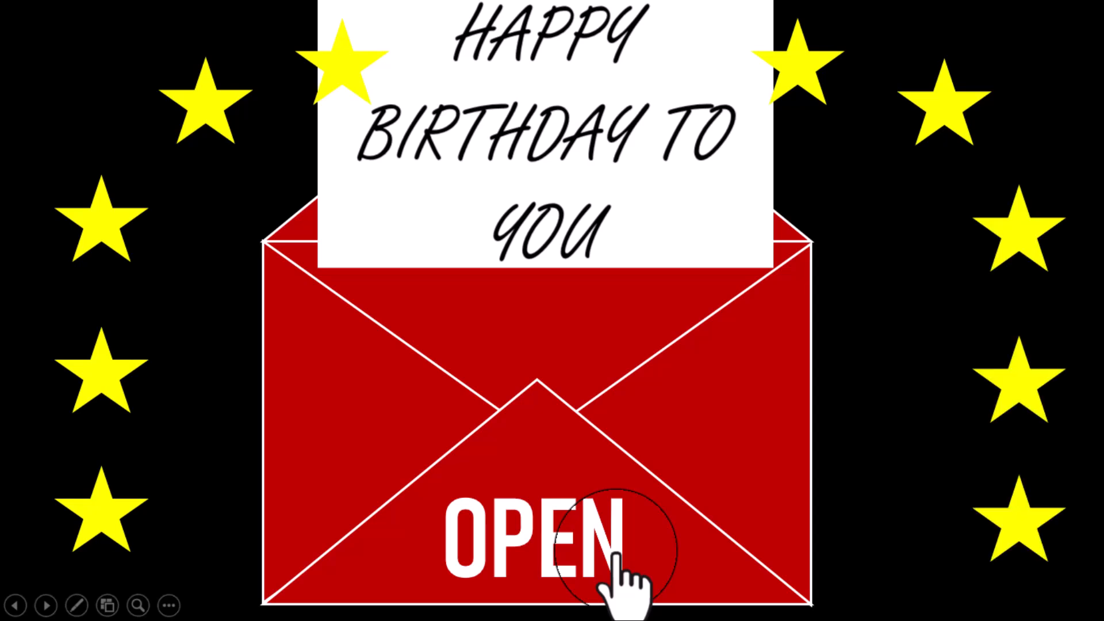
{"action": "key", "text": "Escape"}
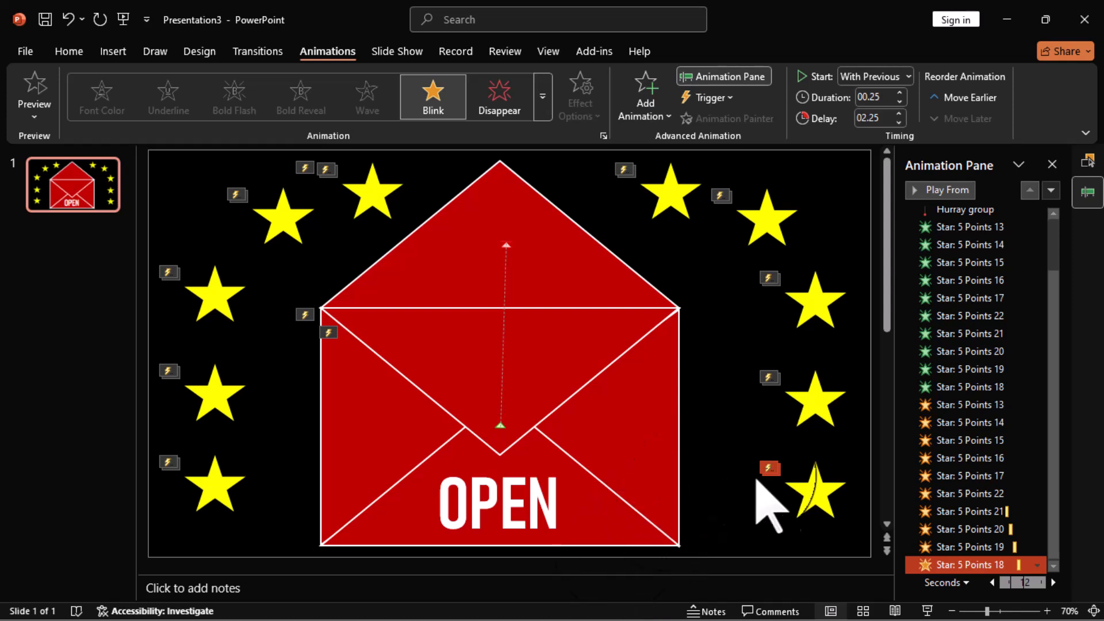
Set all ten stars' Blink effects to repeat and to animate as part of the click sequence
{"action": "left_click", "coordinate": [978, 407]}
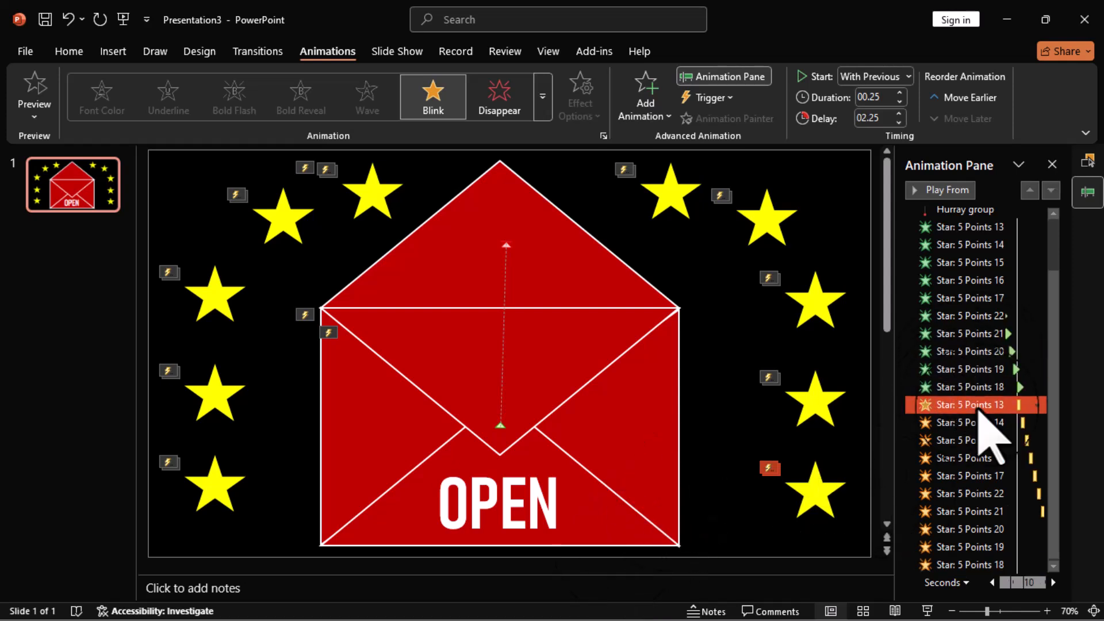
{"action": "left_click", "coordinate": [985, 564], "text": "shift"}
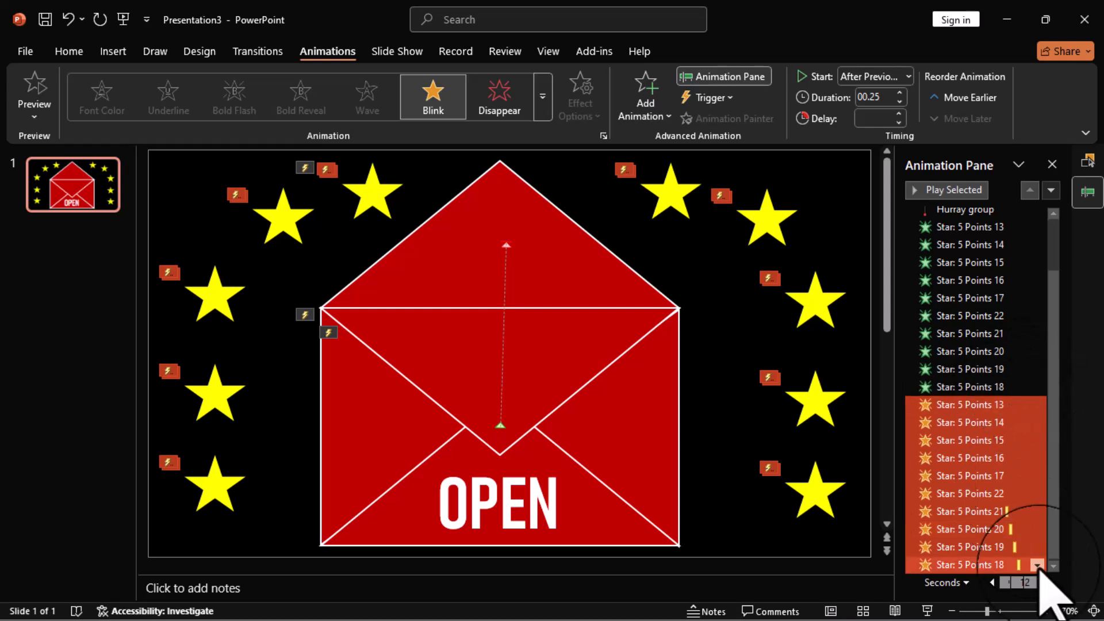
{"action": "left_click", "coordinate": [1038, 566]}
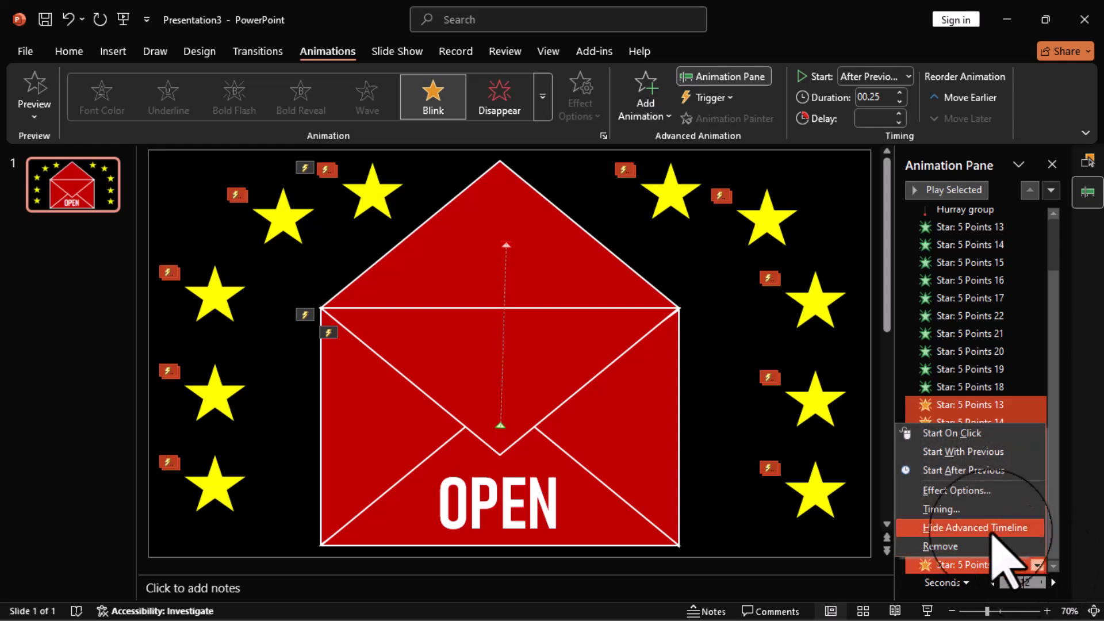
{"action": "left_click", "coordinate": [969, 492]}
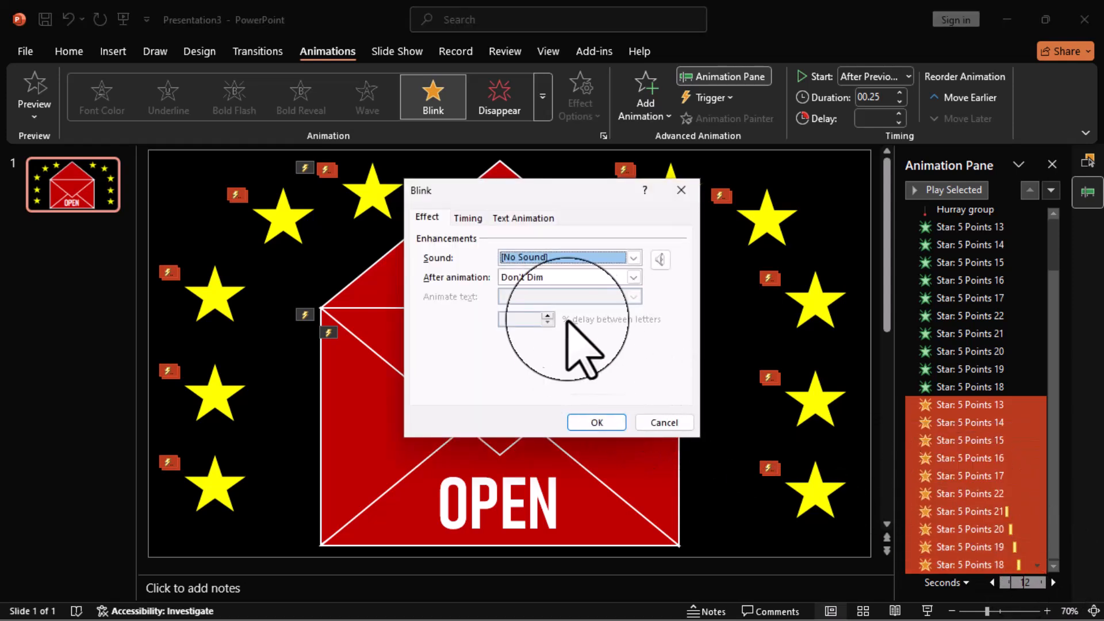
{"action": "left_click", "coordinate": [467, 218]}
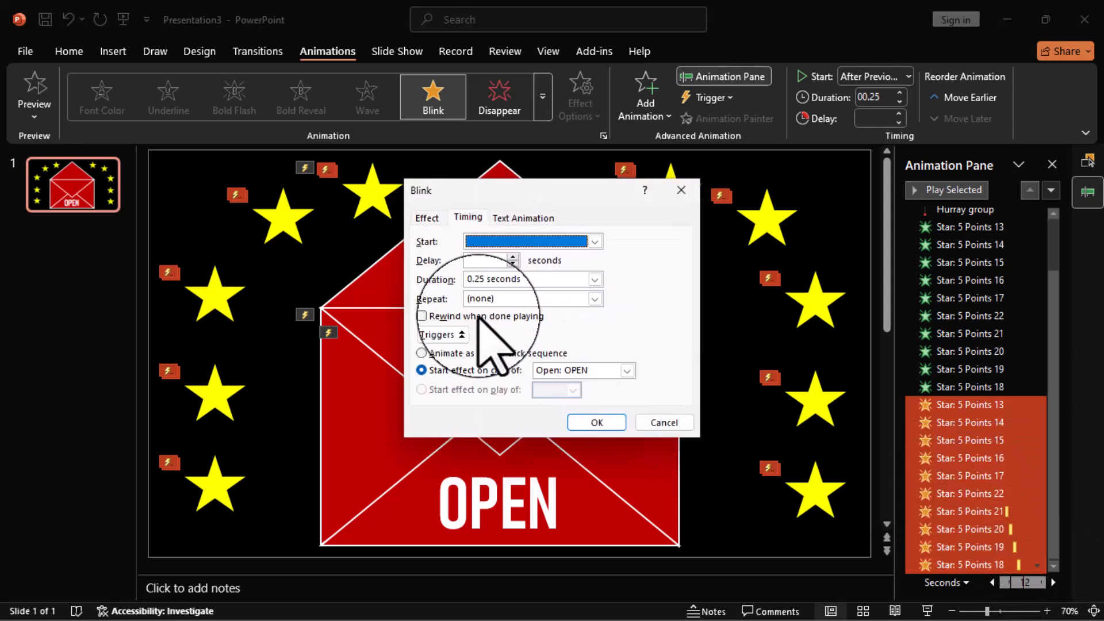
{"action": "left_click", "coordinate": [484, 352]}
{"action": "left_click", "coordinate": [595, 298]}
{"action": "left_click", "coordinate": [506, 376]}
{"action": "left_click", "coordinate": [597, 422]}
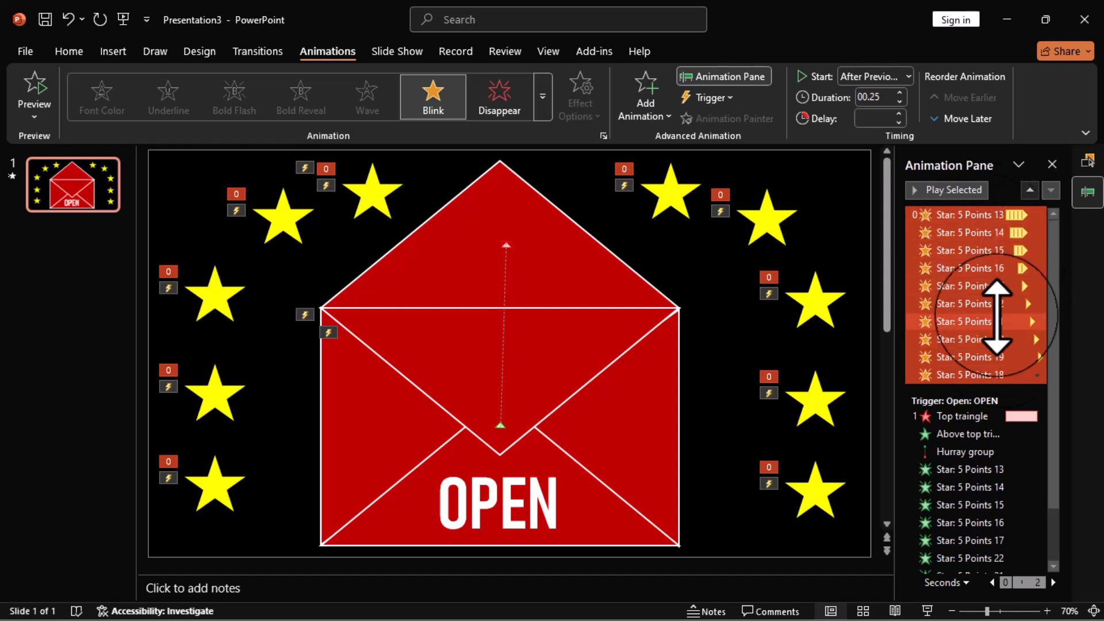
Move the ten repeating Blink effects back under the OPEN trigger, after the stars' Appear effects
{"action": "scroll", "coordinate": [998, 315], "scroll_direction": "down", "scroll_amount": 3}
{"action": "left_click_drag", "start_coordinate": [985, 311], "coordinate": [1004, 568]}
{"action": "scroll", "coordinate": [1015, 416], "scroll_direction": "up", "scroll_amount": 2}
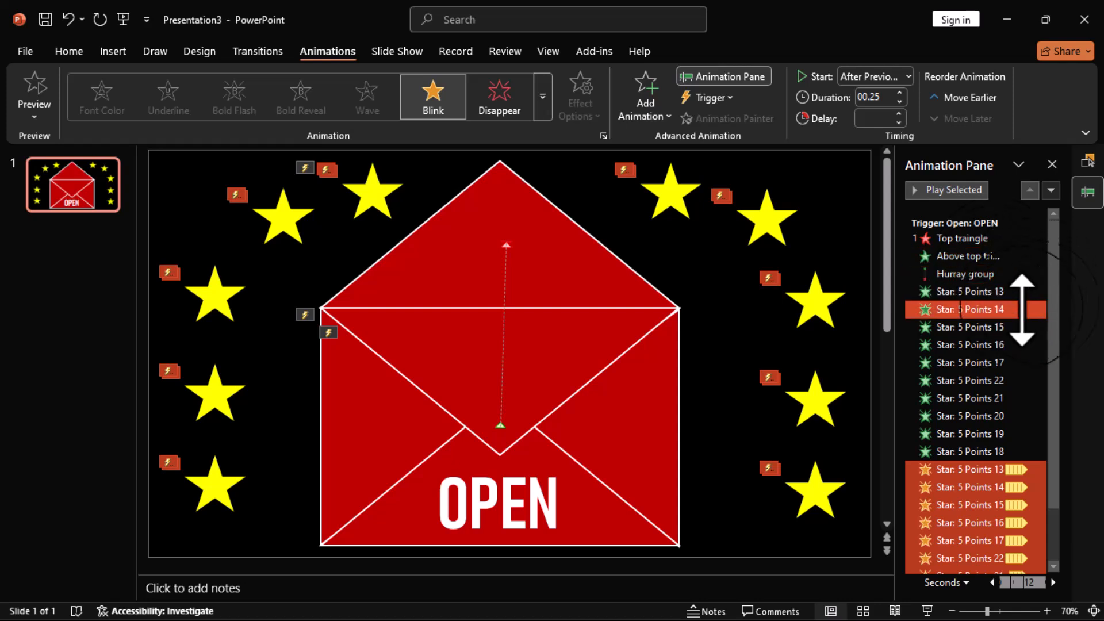
{"action": "scroll", "coordinate": [959, 448], "scroll_direction": "down", "scroll_amount": 1}
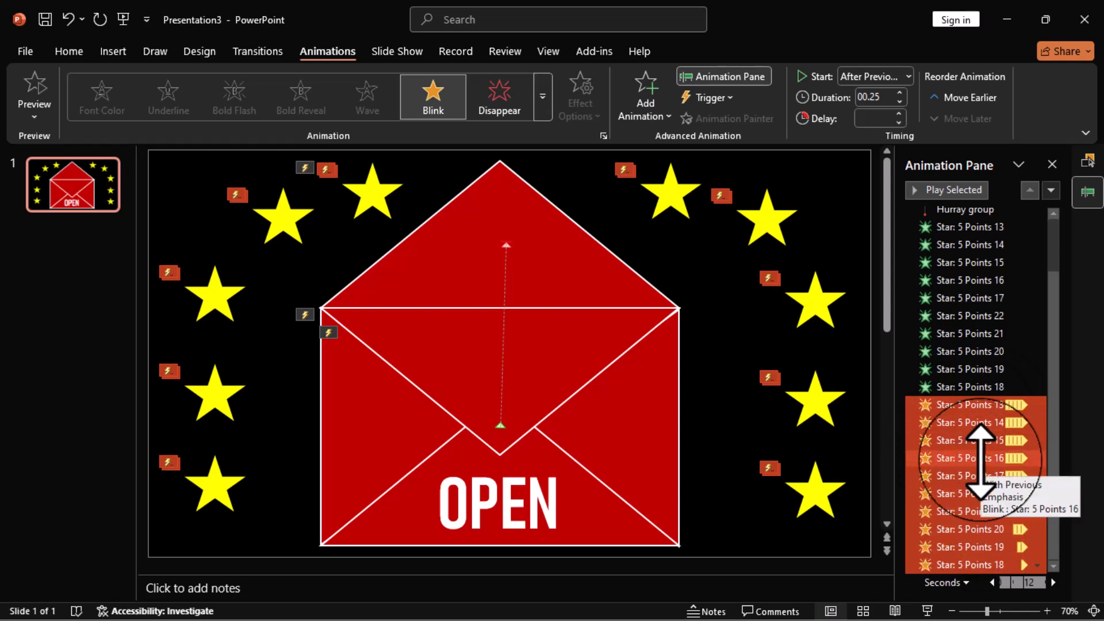
Run the slide show and trigger OPEN to test the repeating star blinks
{"action": "key", "text": "F5"}
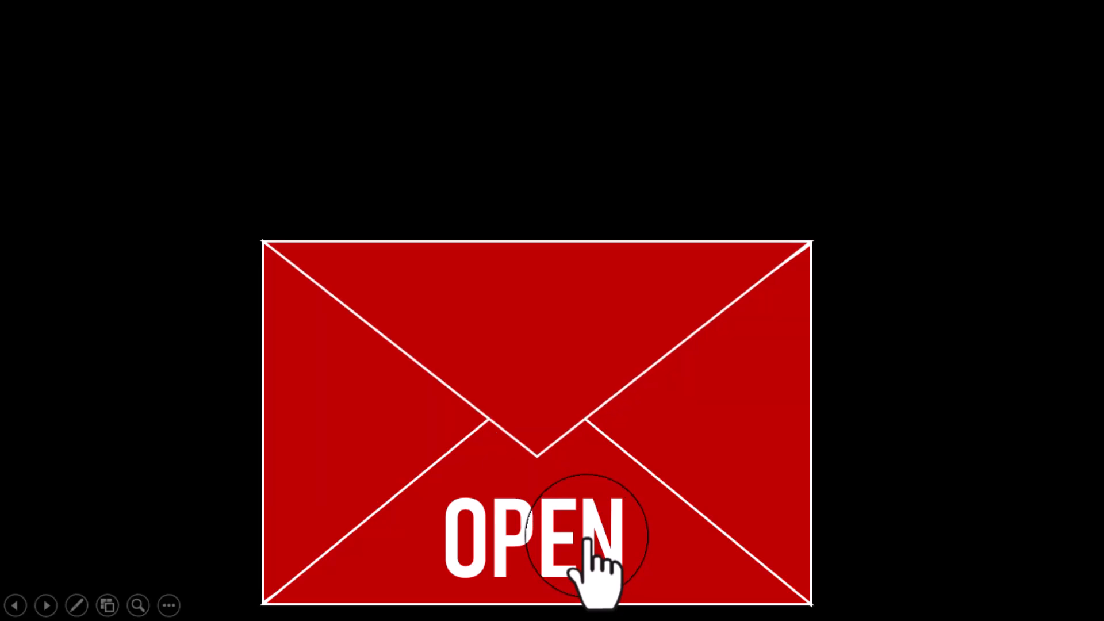
{"action": "left_click", "coordinate": [588, 540]}
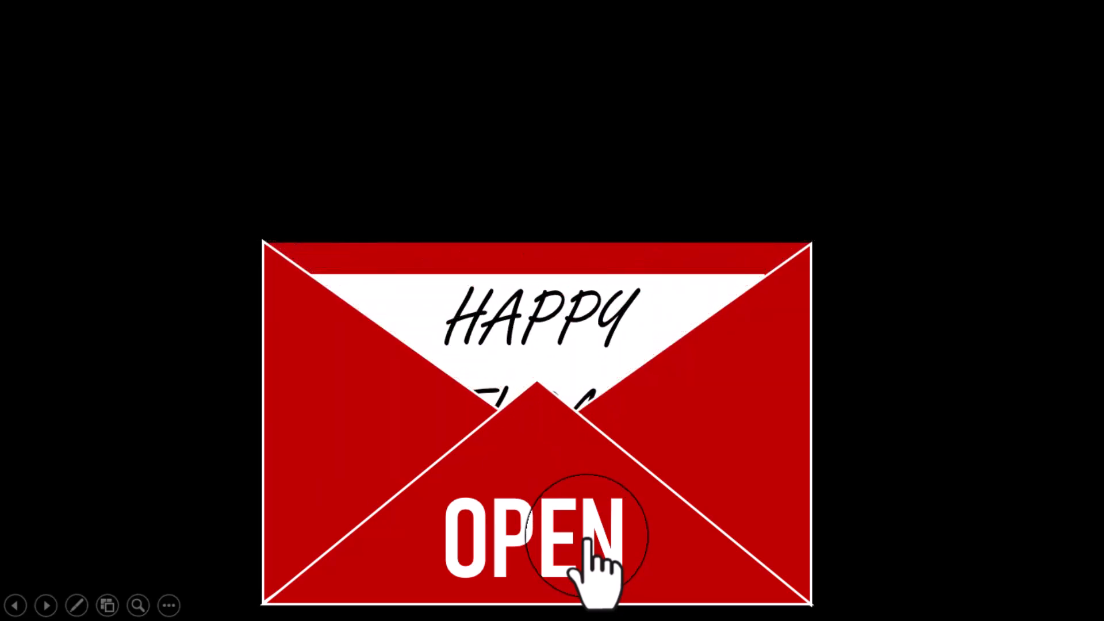